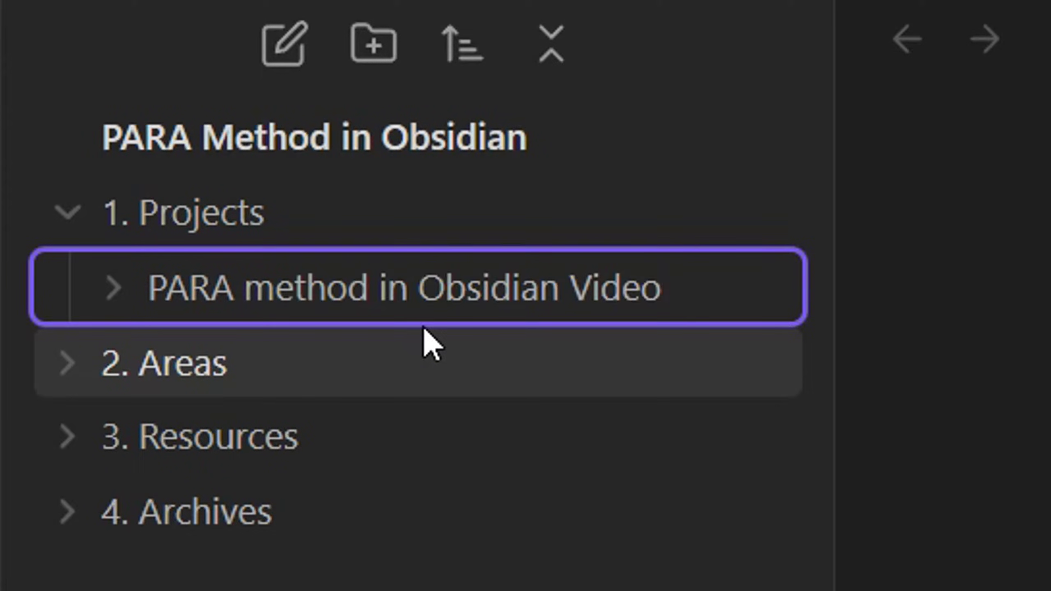
Confirm the folder name, check the Getting Things Done note, then open the PARA Method in Obsidian project note.
key(Return)
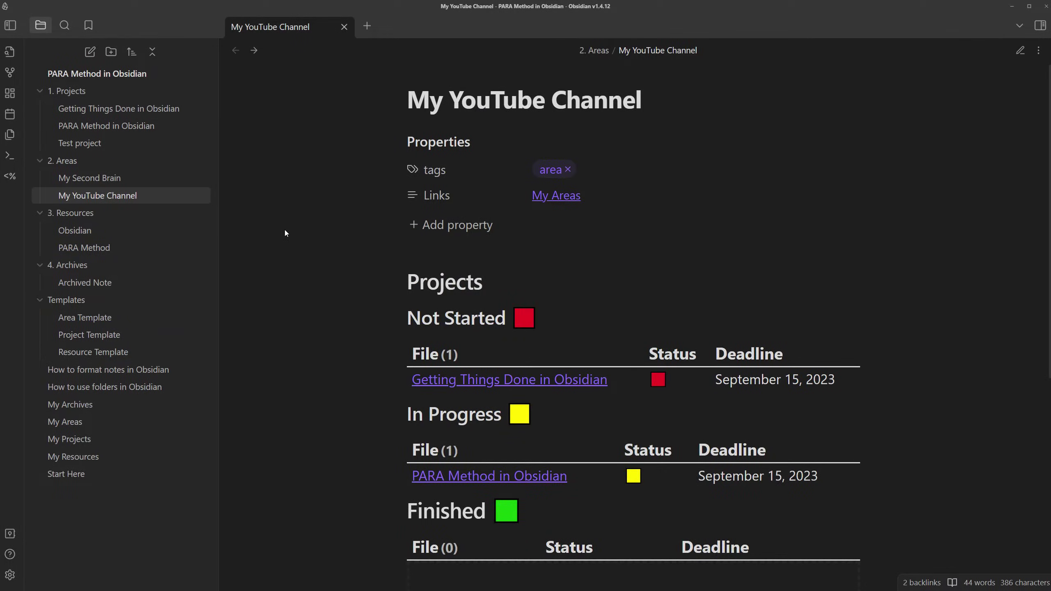
scroll(398, 331, down, 1)
click(459, 300)
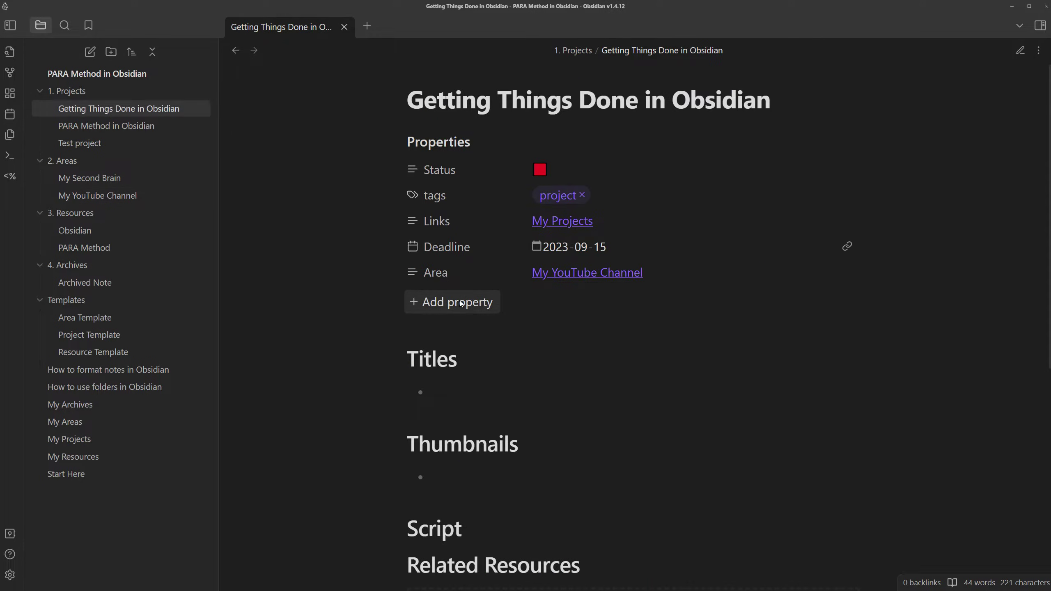
key(ctrl+alt+Left)
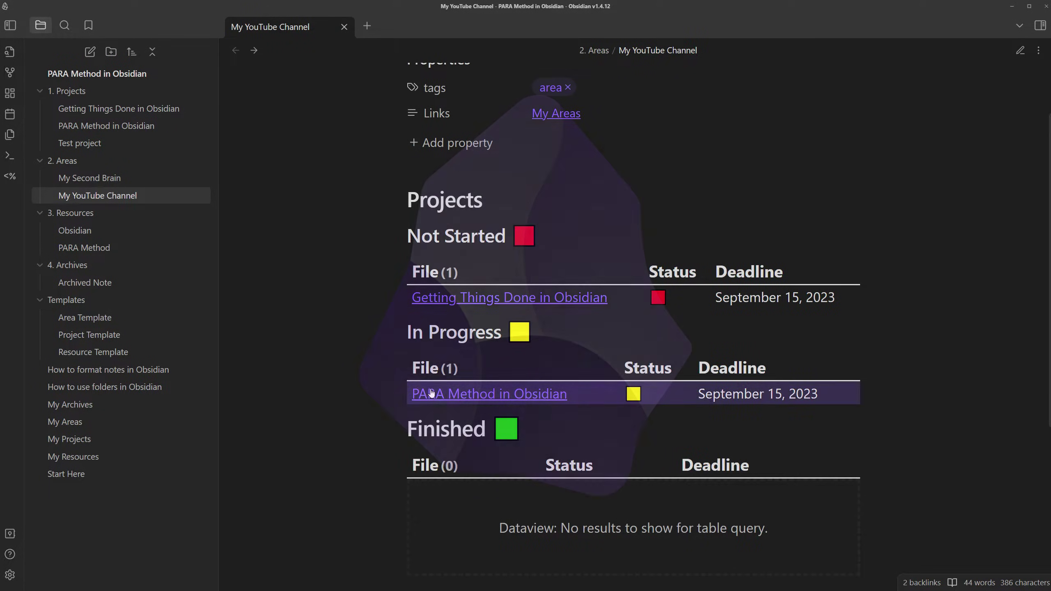
click(431, 392)
scroll(323, 361, down, 3)
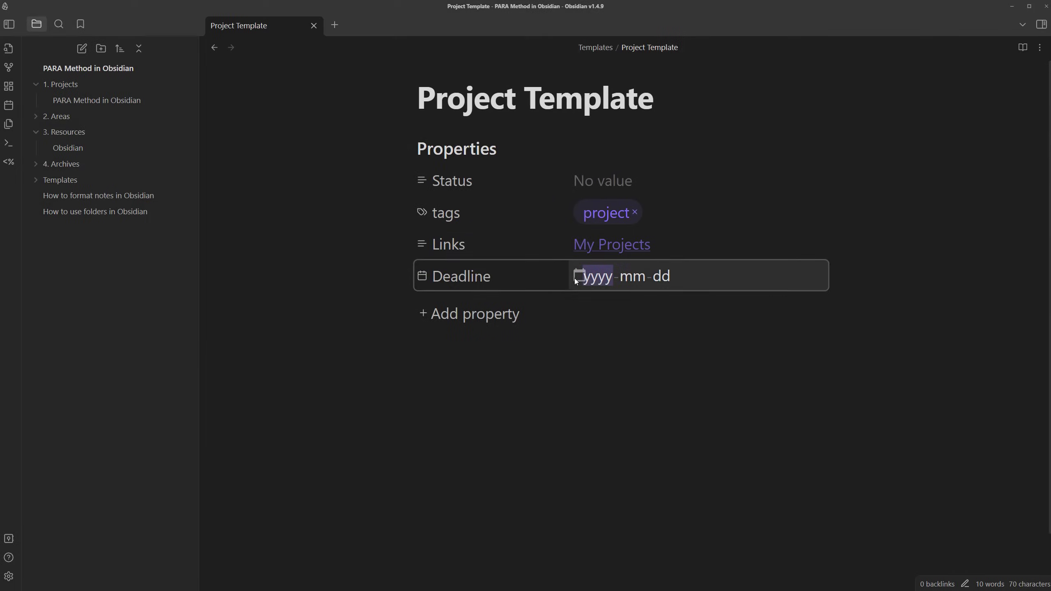
Set the template Deadline to 15 September 2023 and render the By Deadline dataview table.
click(578, 275)
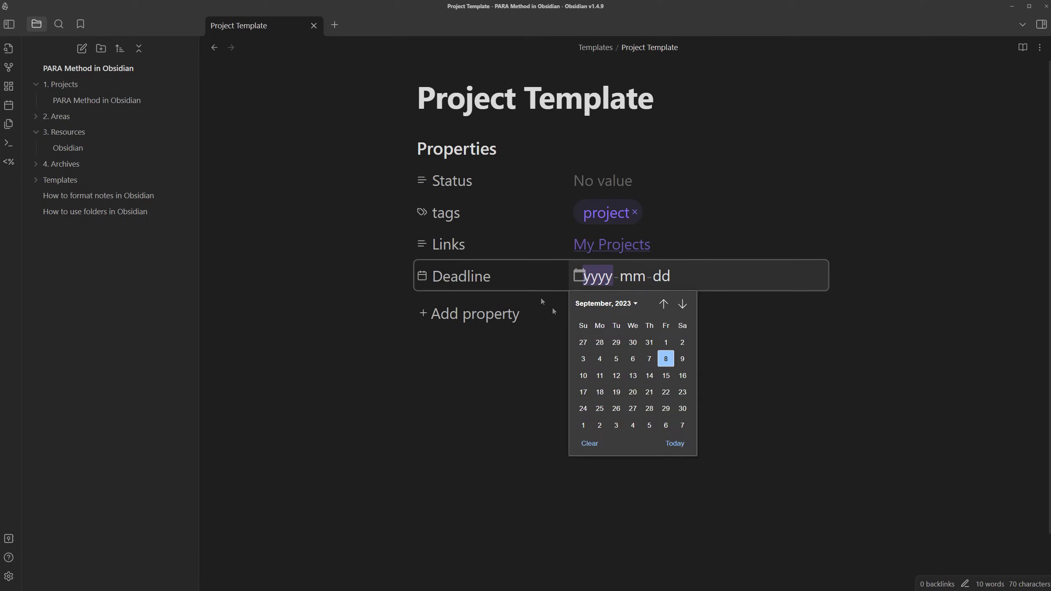
click(665, 376)
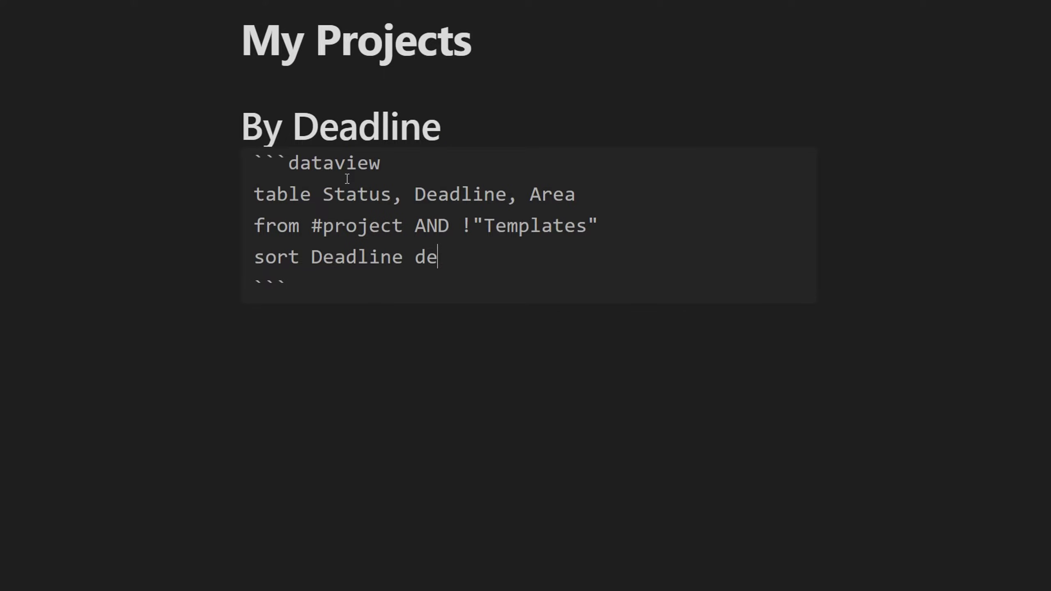
key(Up)
key(Up)
key(Up)
key(Up)
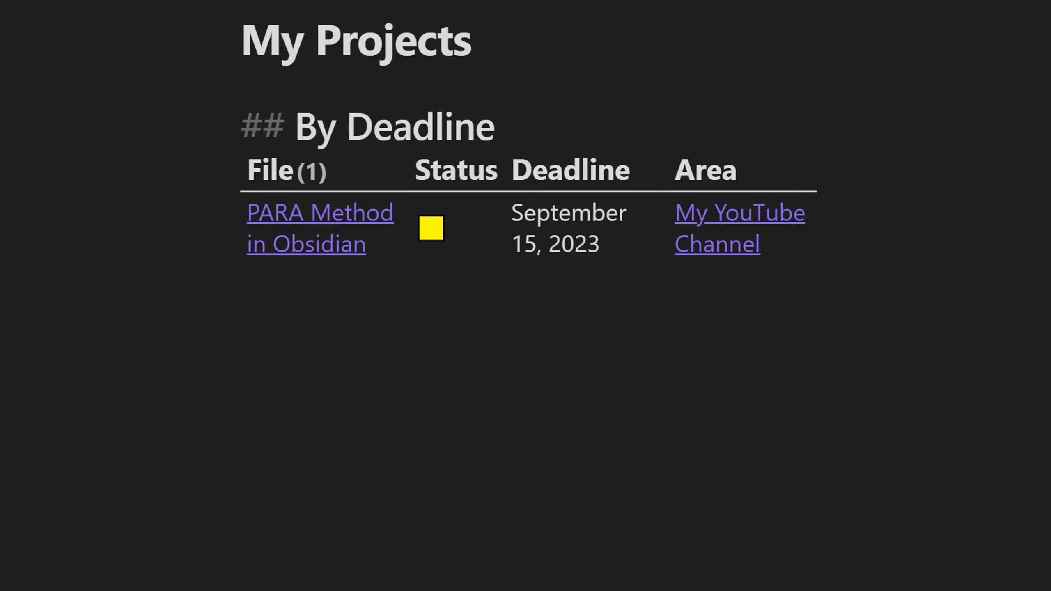
key(Up)
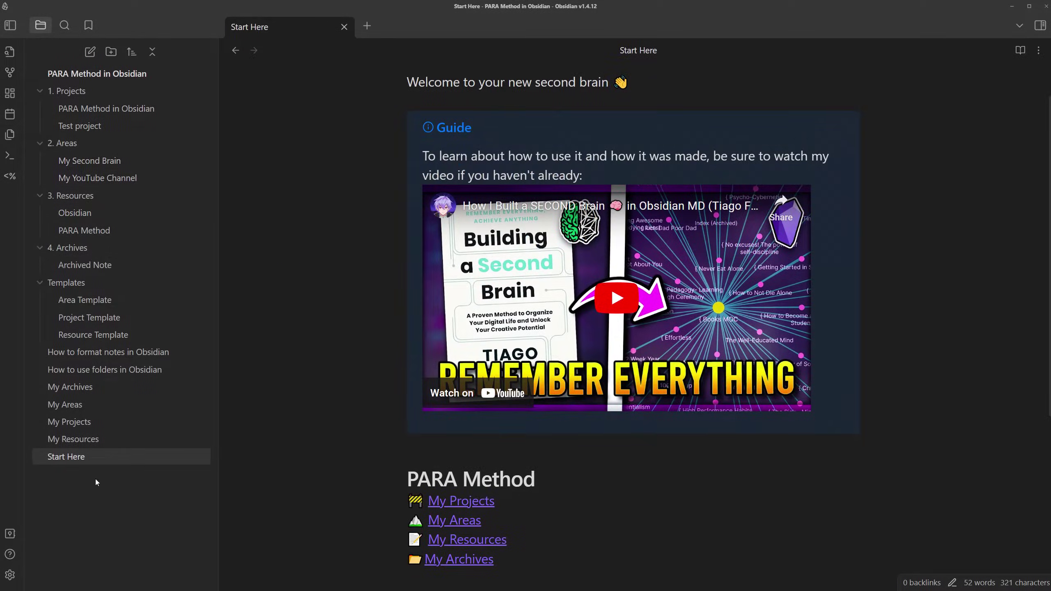
click(447, 502)
Visit the My Projects and My Areas notes from Start Here, returning each time.
key(ctrl+alt+Left)
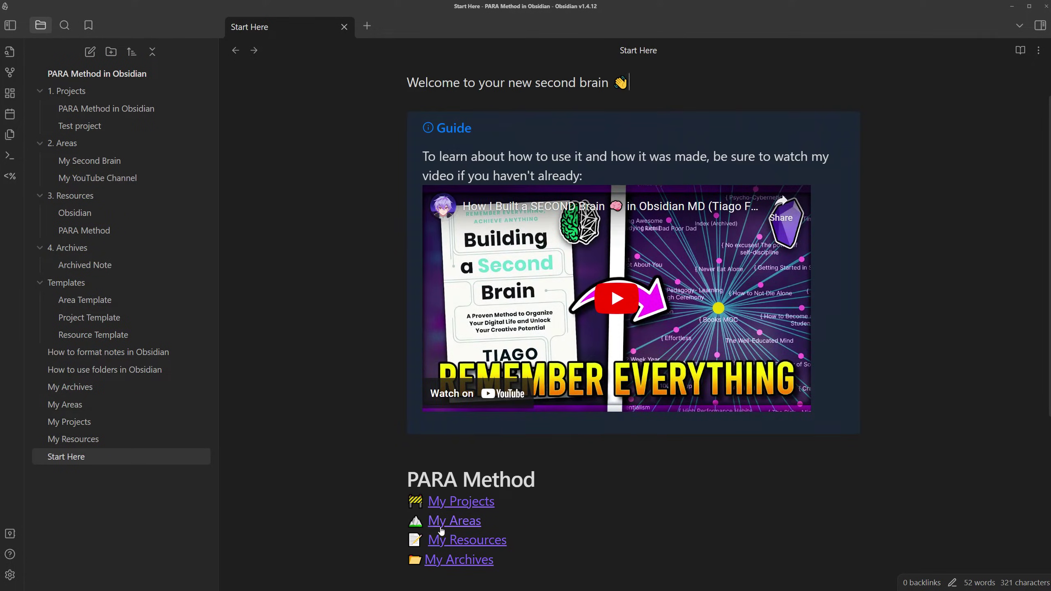
click(441, 529)
key(ctrl+alt+Left)
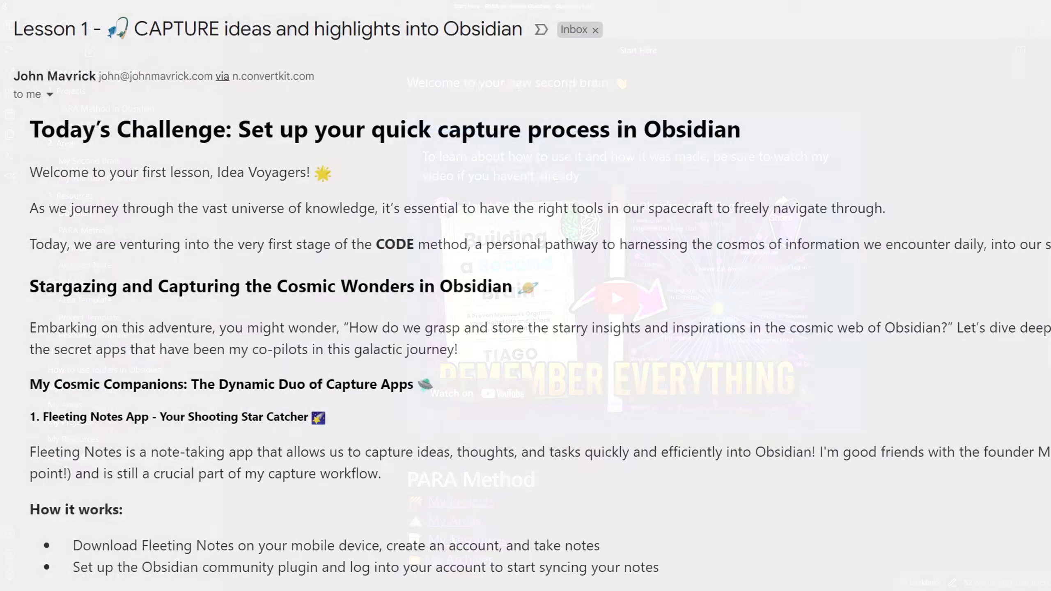
scroll(525, 295, down, 2)
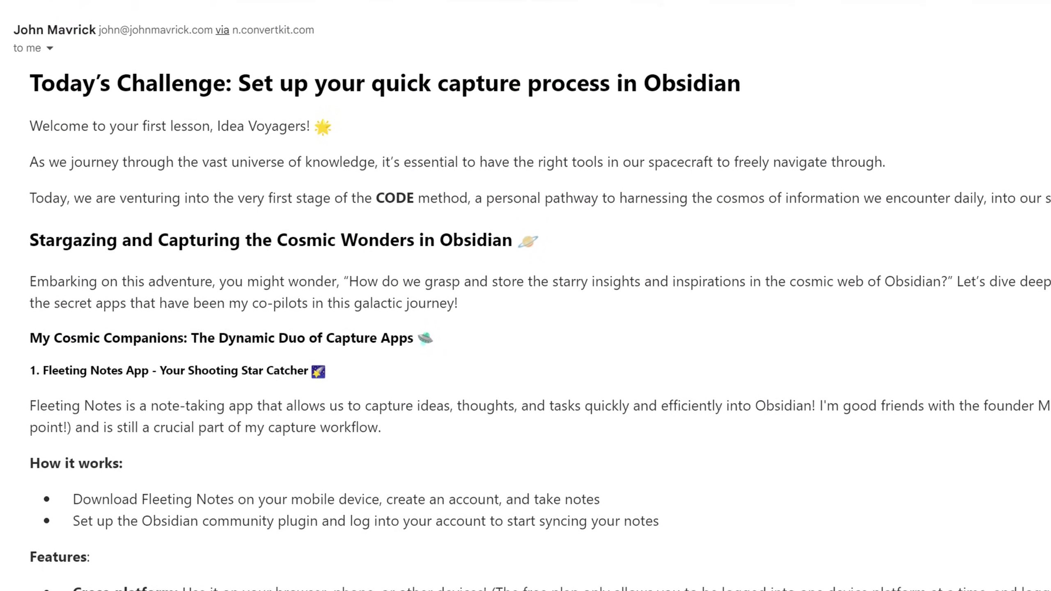
scroll(525, 296, down, 3)
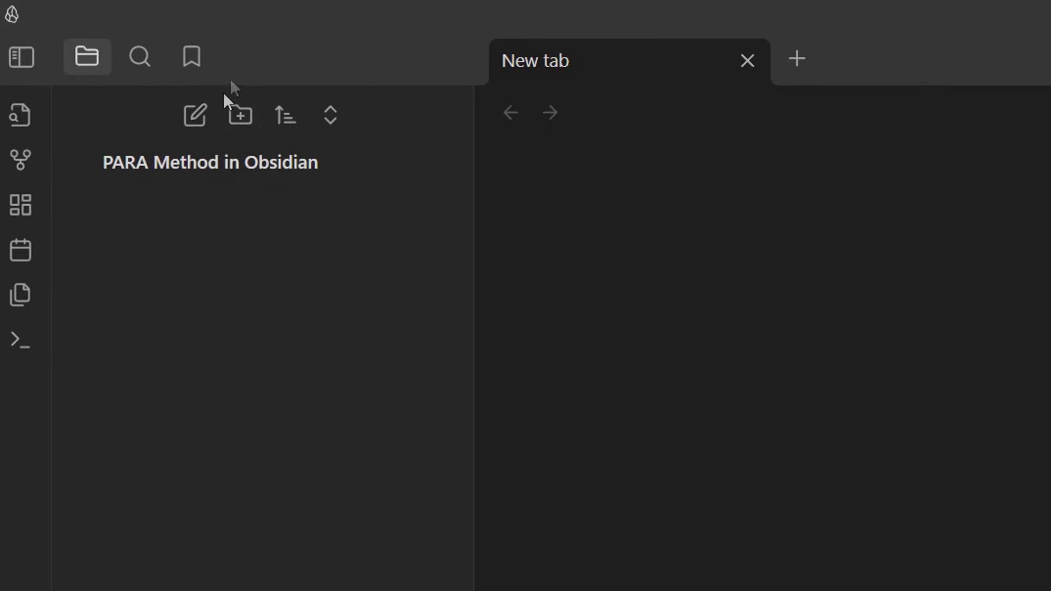
Create four root folders named Projects, Areas, Resources and Archives.
click(241, 124)
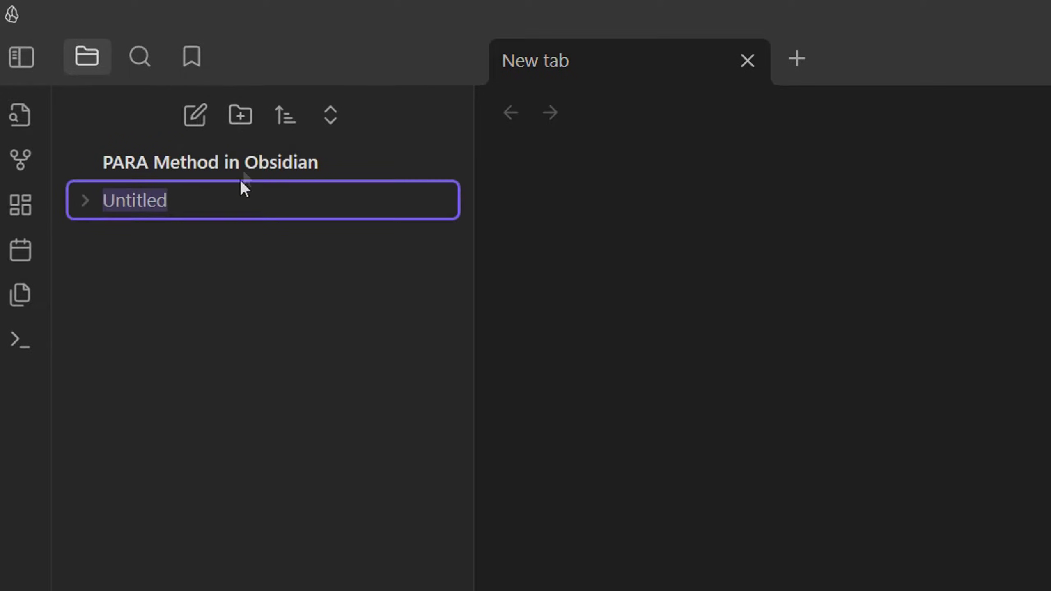
text(Project)
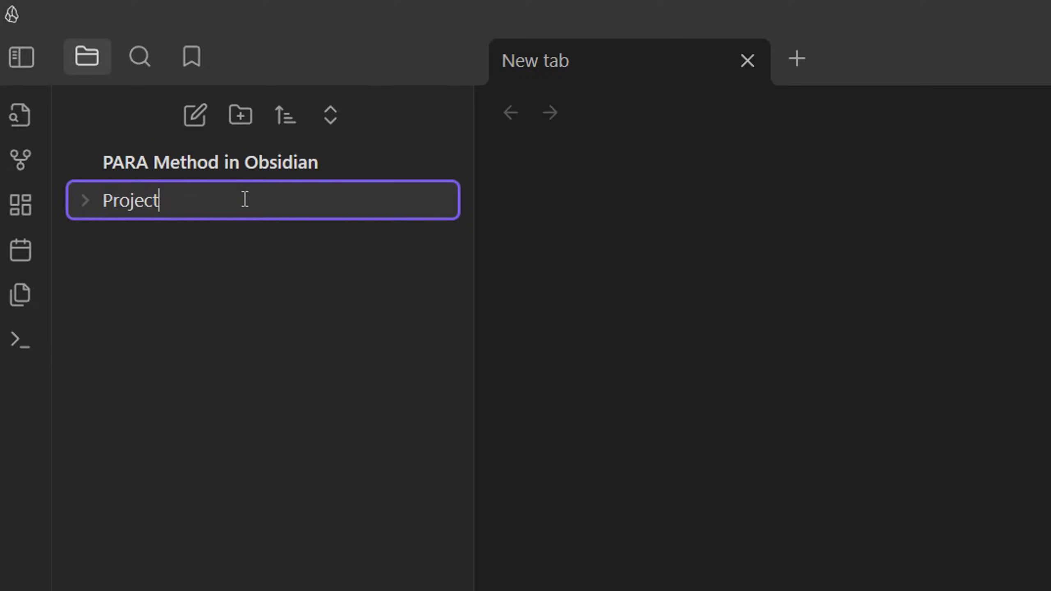
text(s)
click(245, 117)
text(AReas)
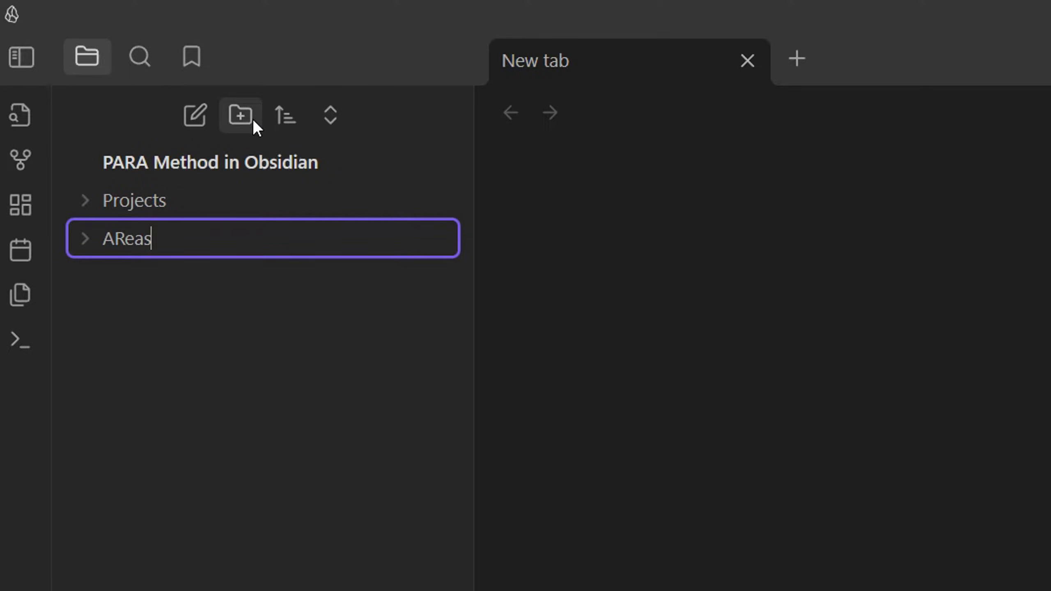
key(BackSpace)
key(BackSpace)
key(BackSpace)
key(BackSpace)
text(reas)
key(Return)
click(253, 118)
text(Resources)
key(Return)
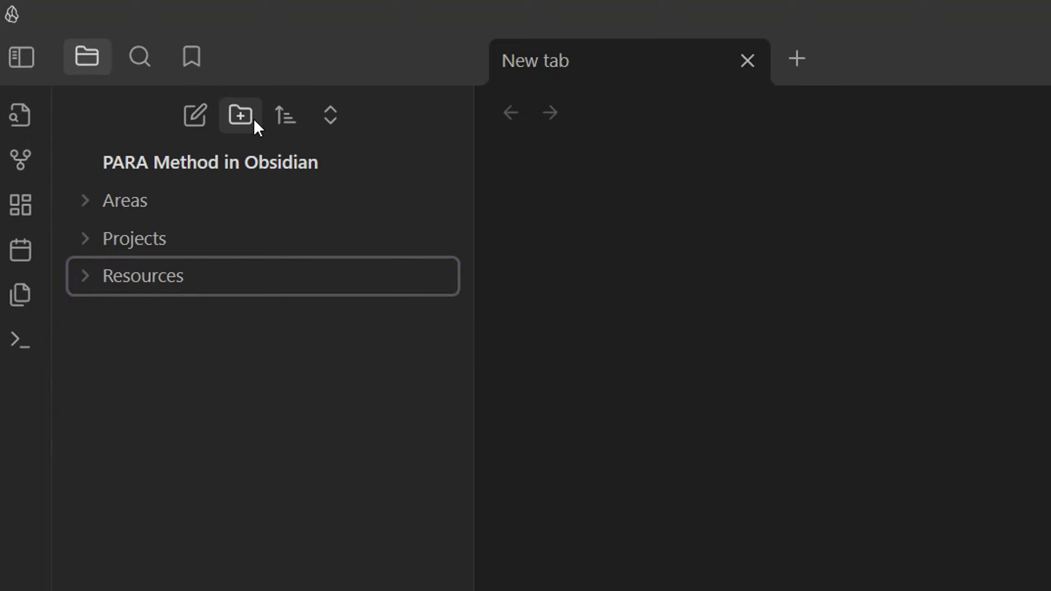
click(253, 118)
text(Archives)
key(Return)
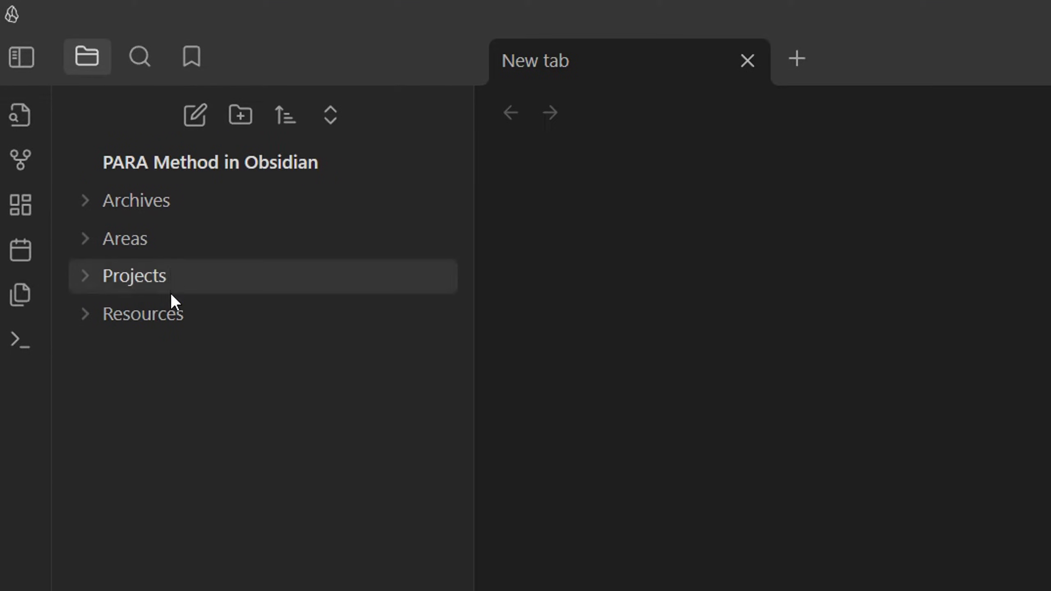
Rename the Projects and Areas folders to '1. Projects' and '2. Areas'.
right_click(169, 273)
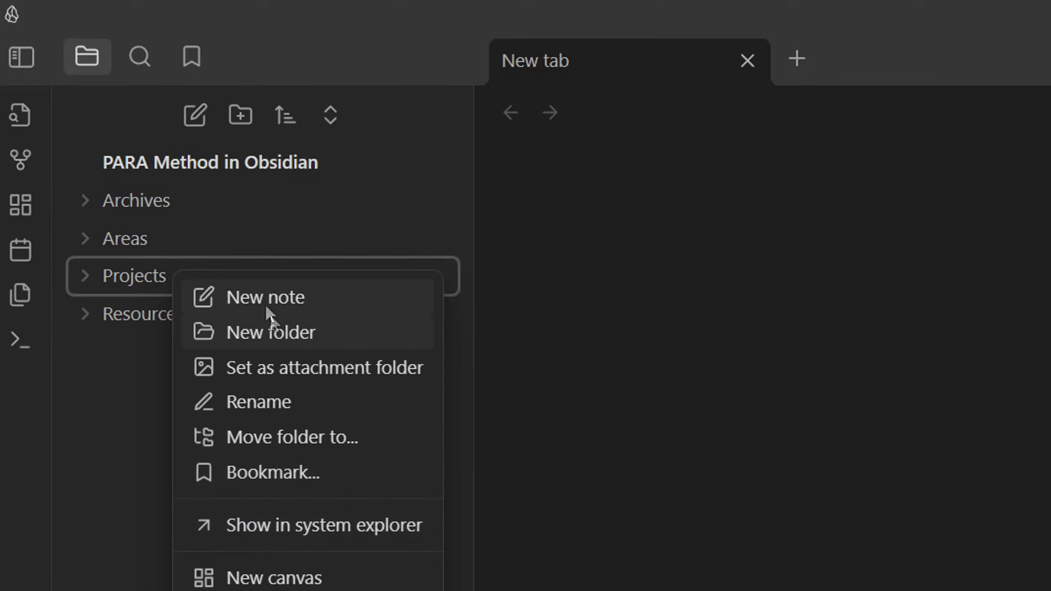
click(278, 410)
right_click(245, 289)
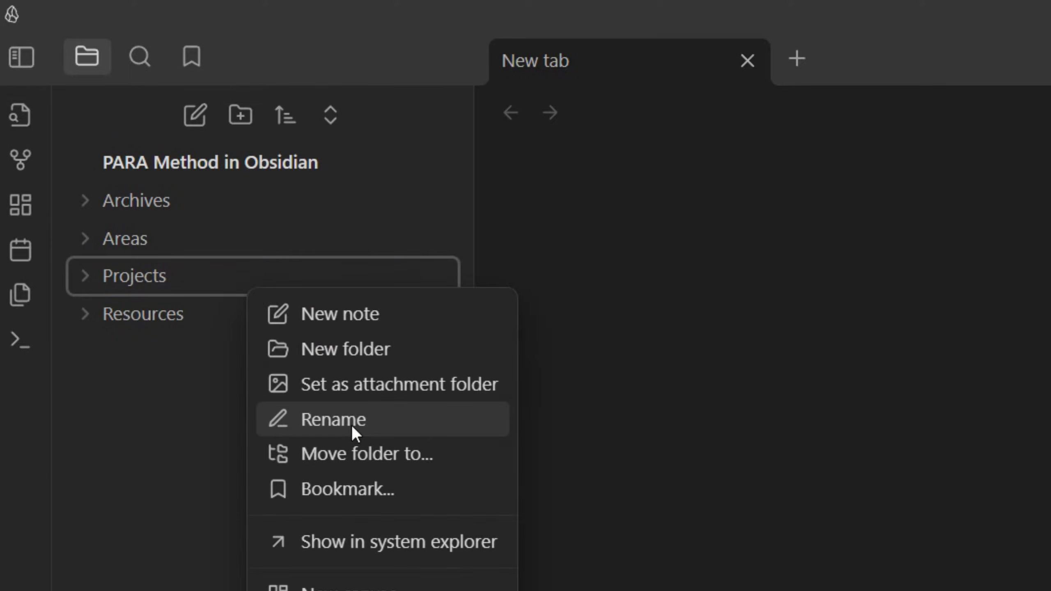
click(354, 428)
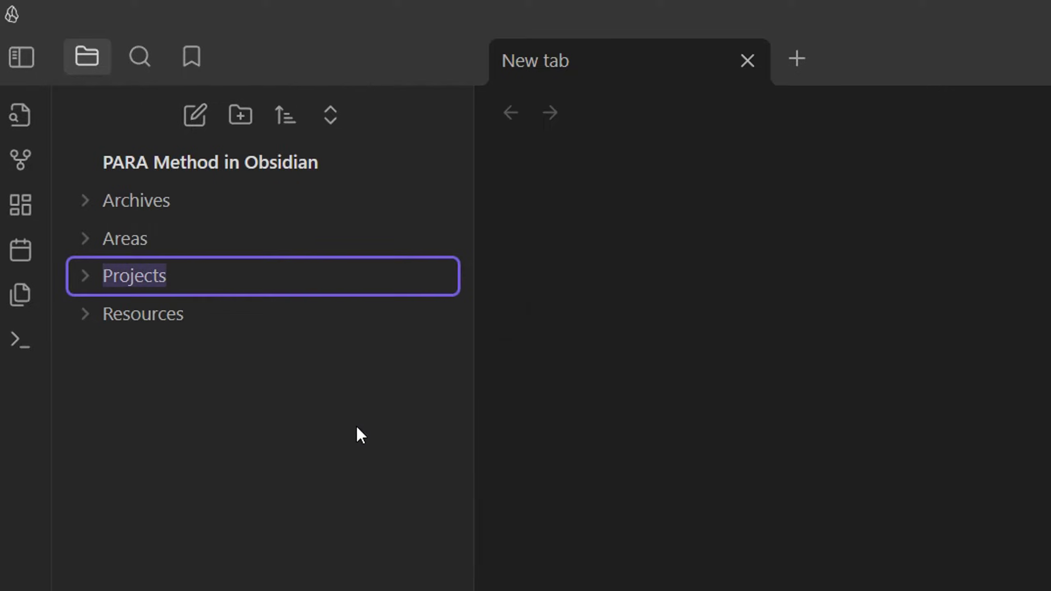
key(Home)
text(1.)
key(Return)
key(Down)
key(Down)
key(F2)
key(Home)
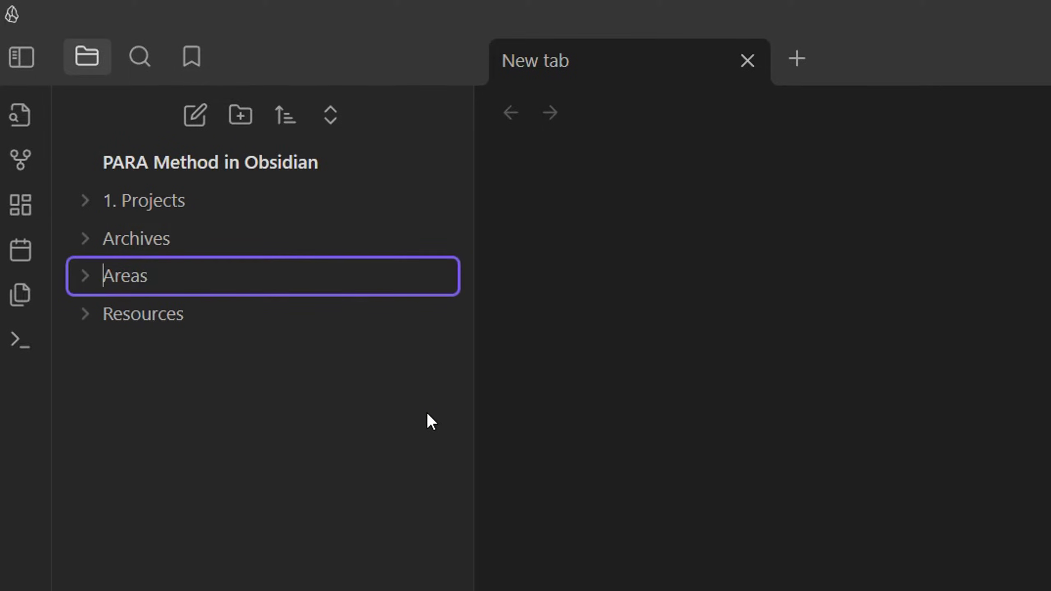
text(2.)
key(Return)
Rename the Resources and Archives folders to '3. Resources' and '4. Archives'.
right_click(200, 315)
click(266, 440)
key(Home)
text(3.)
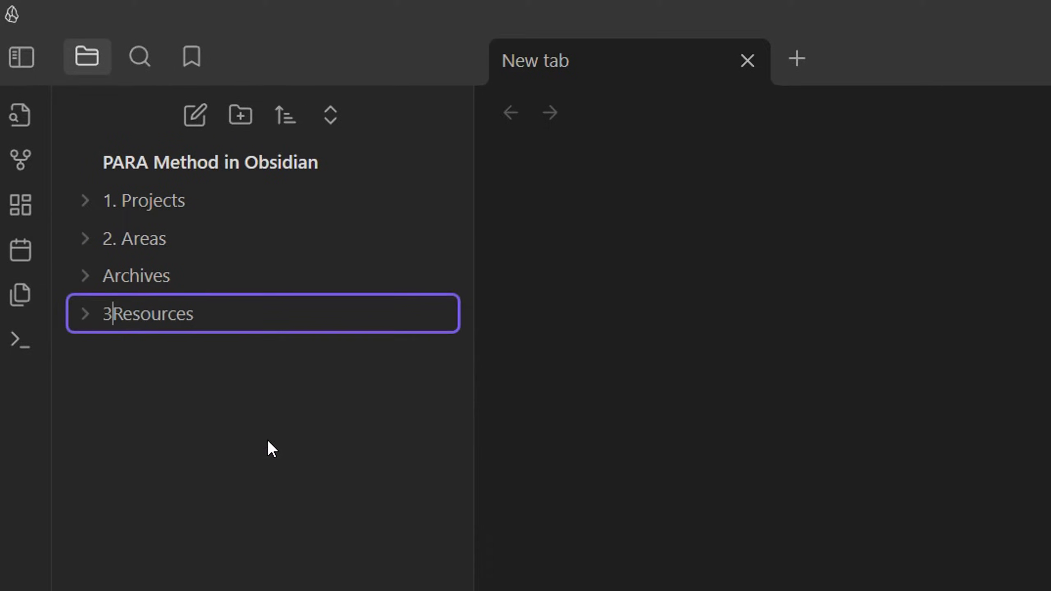
key(Return)
right_click(177, 318)
click(249, 450)
key(Home)
text(4.)
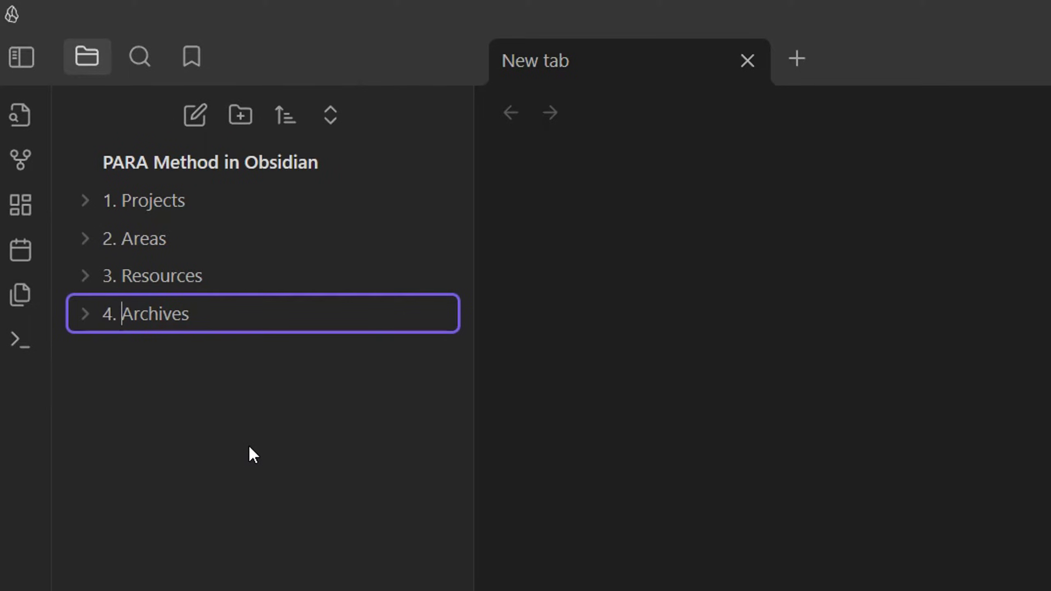
key(Return)
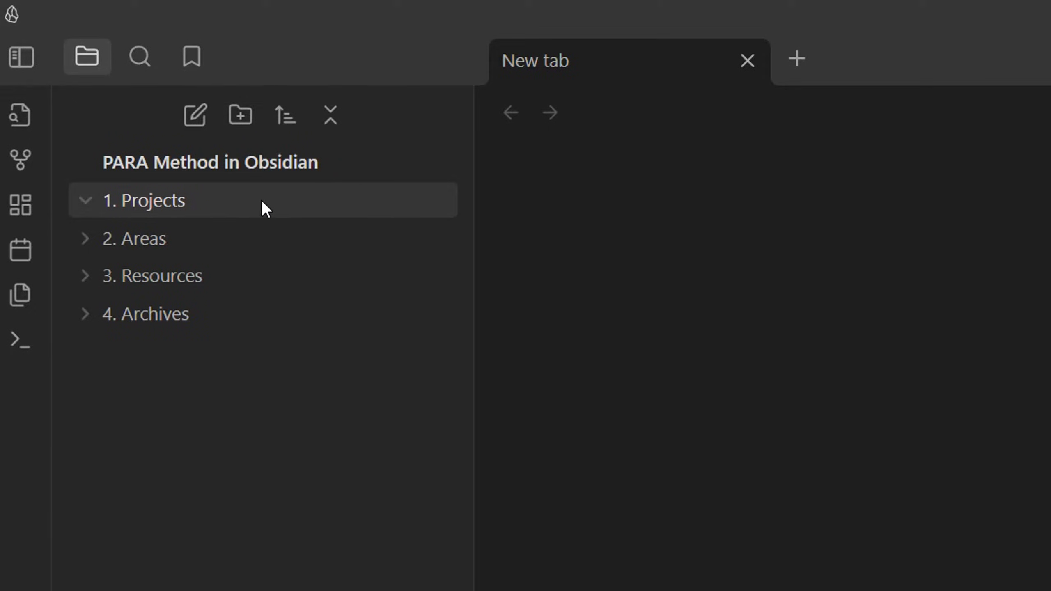
Create a 'PARA method in Obsidian Video' folder in 1. Projects with a new note inside.
right_click(222, 202)
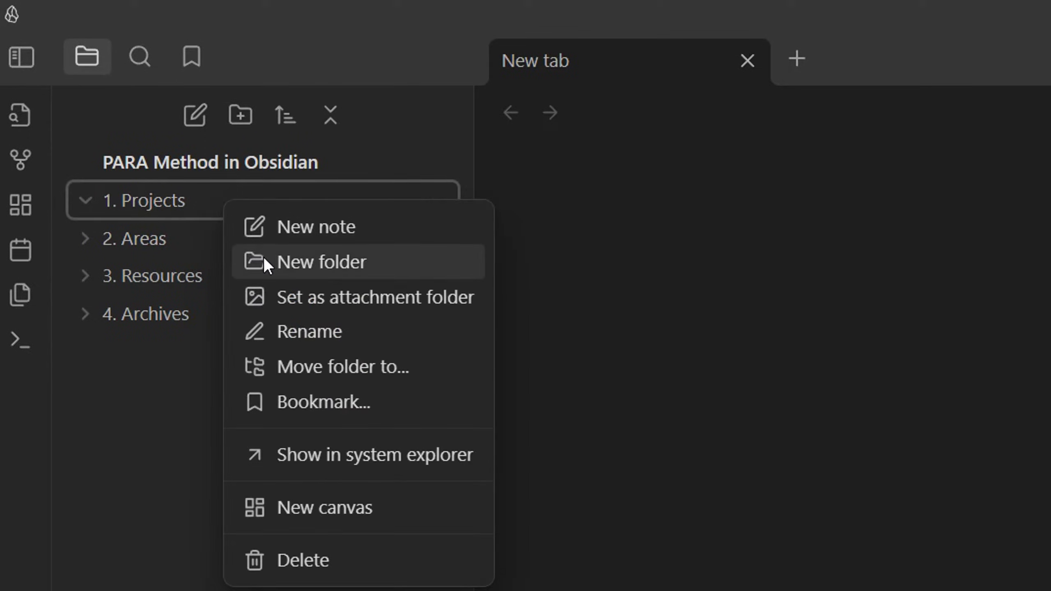
click(265, 259)
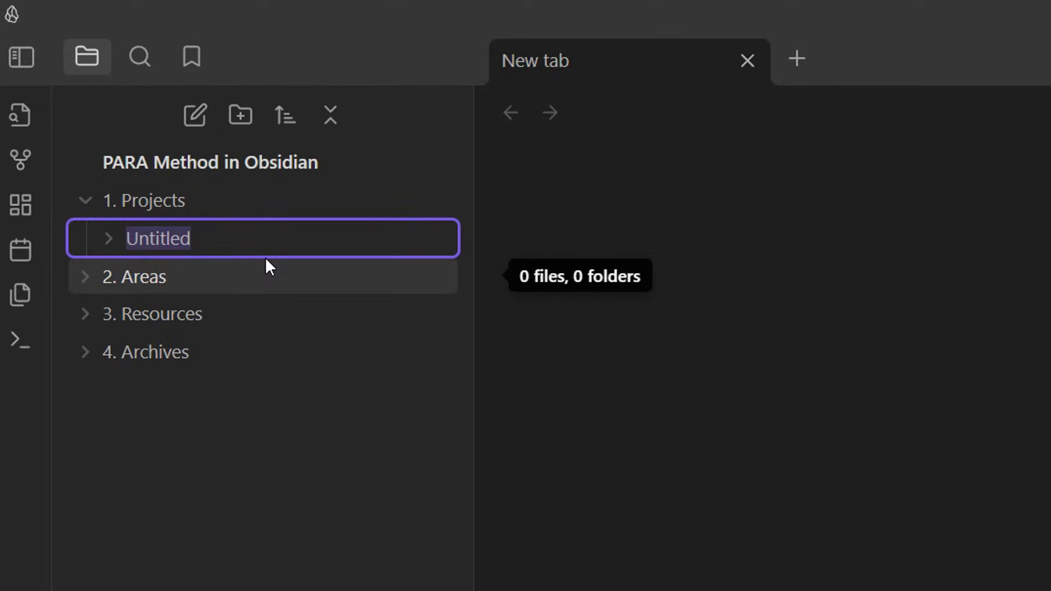
text(PARA method in Obsidian Video)
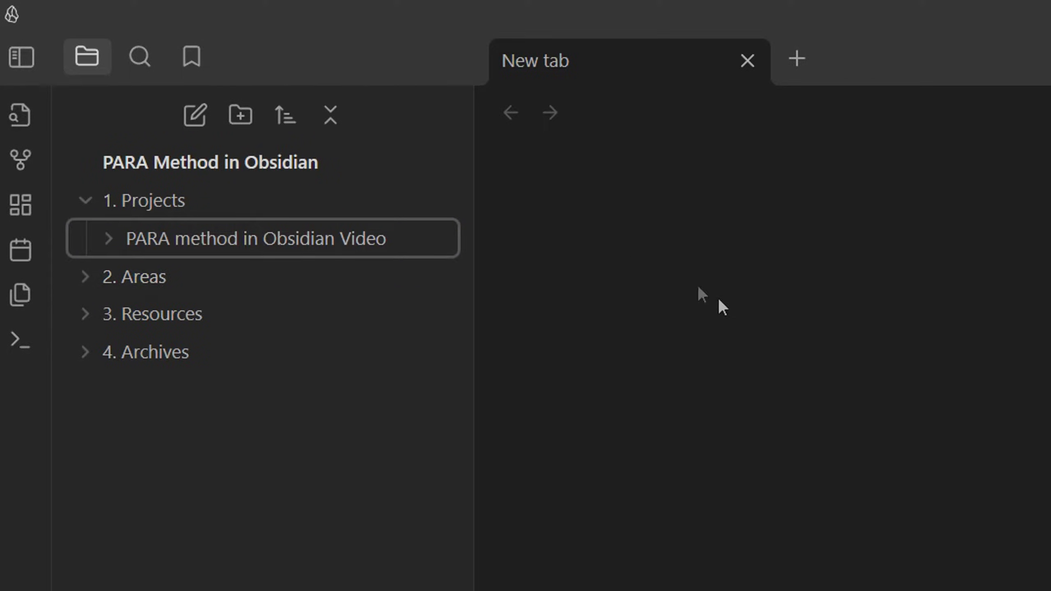
click(591, 347)
right_click(274, 244)
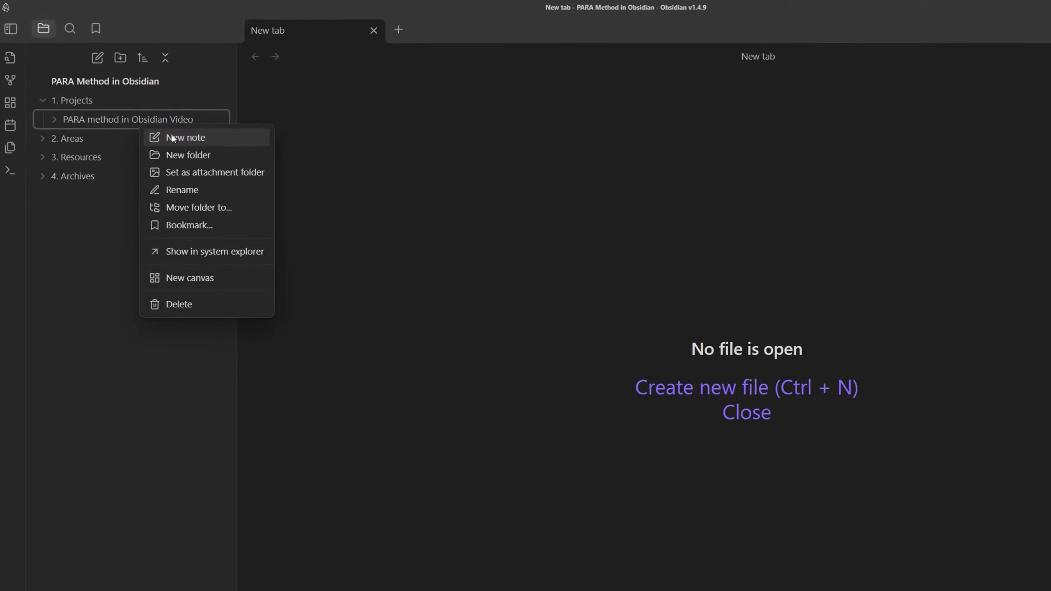
click(173, 137)
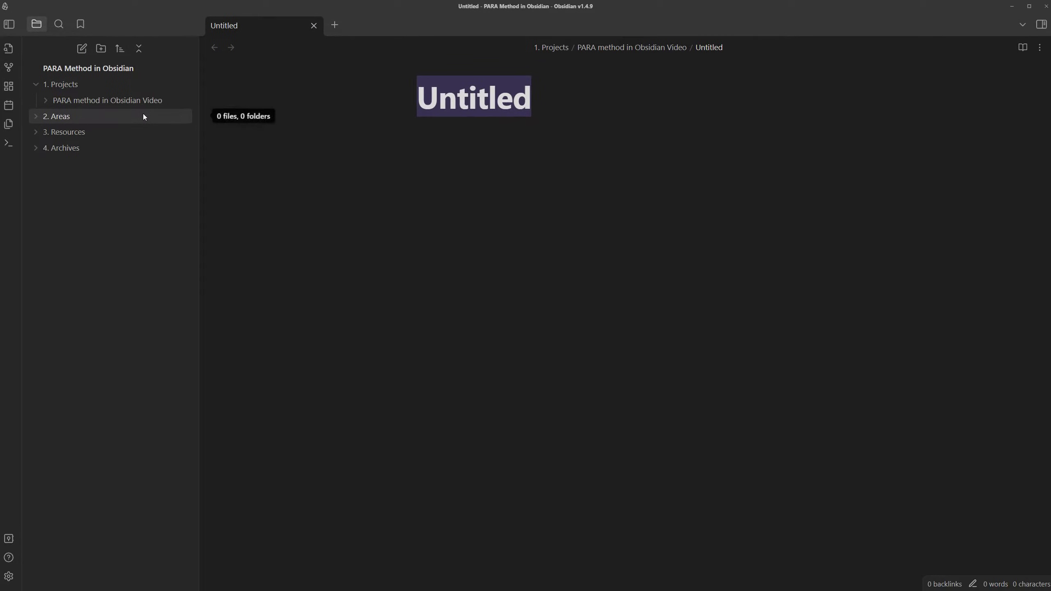
Title the note 'How to use folders in Obsidian' and add an Obsidian folder under 3. Resources.
text(How to use folder)
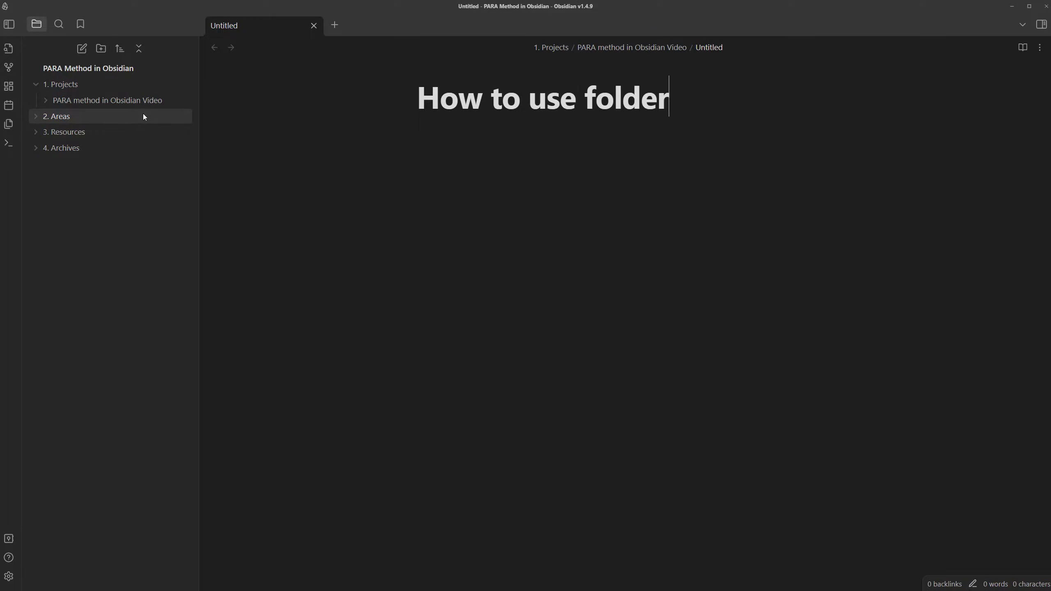
text(s in Obsidian)
key(Return)
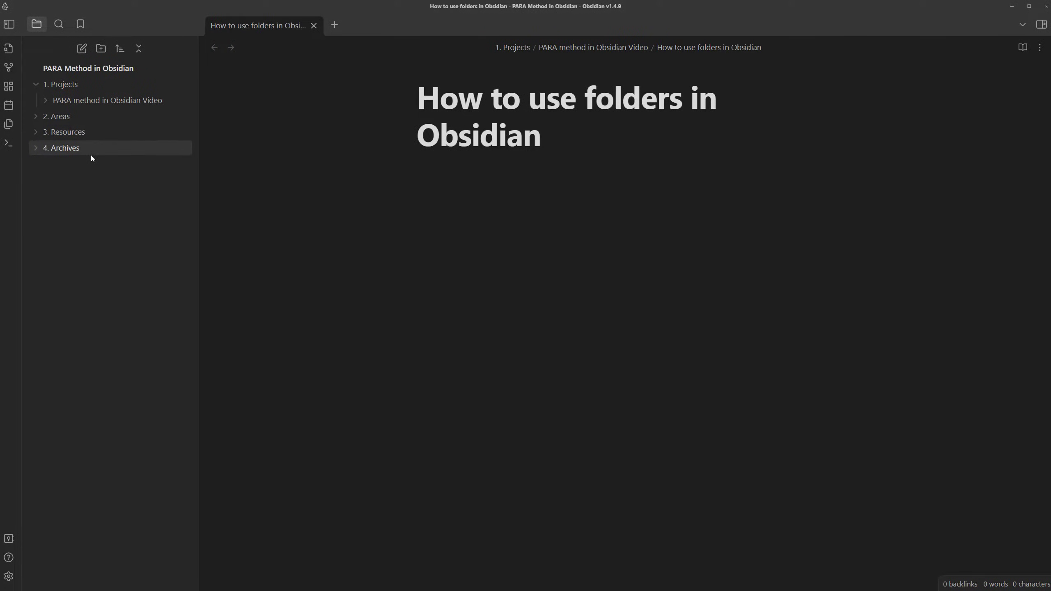
right_click(91, 138)
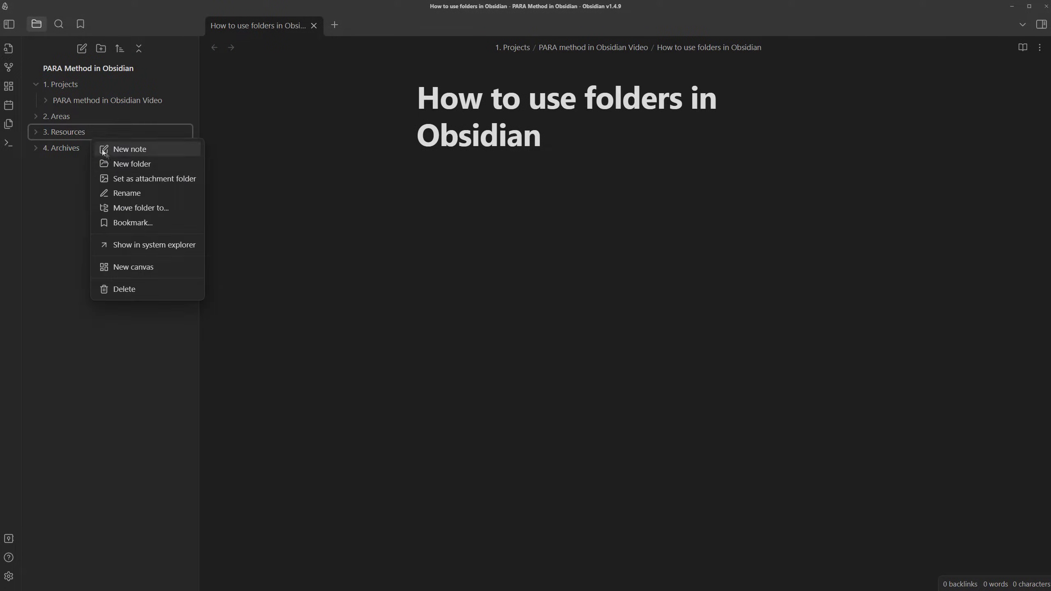
click(130, 163)
text(Obsidian)
key(Return)
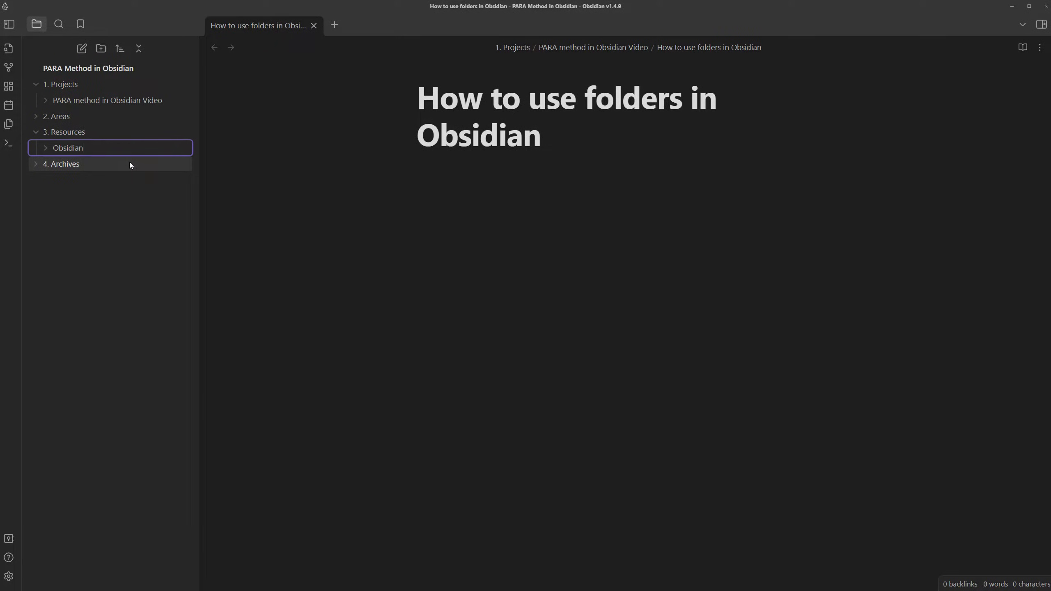
Create a note titled 'How to format notes in Obsidian' in the Obsidian folder.
right_click(79, 145)
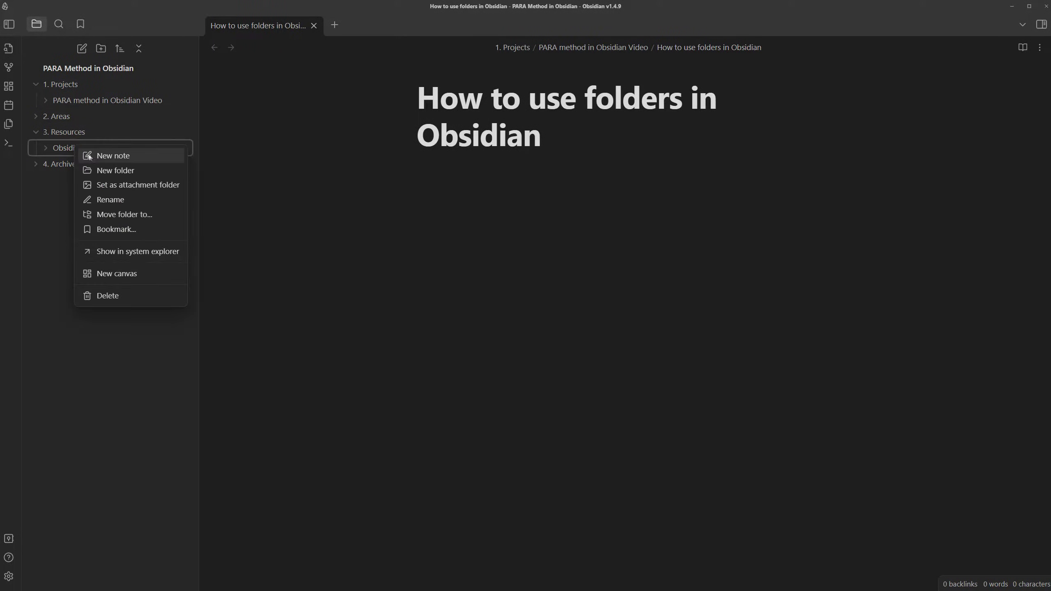
click(91, 155)
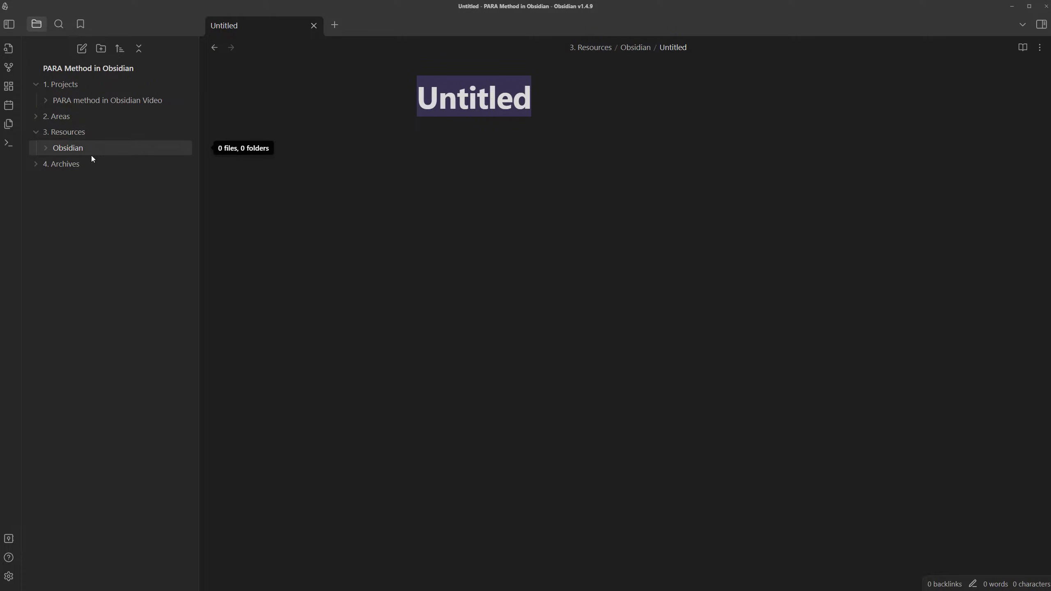
text(How to)
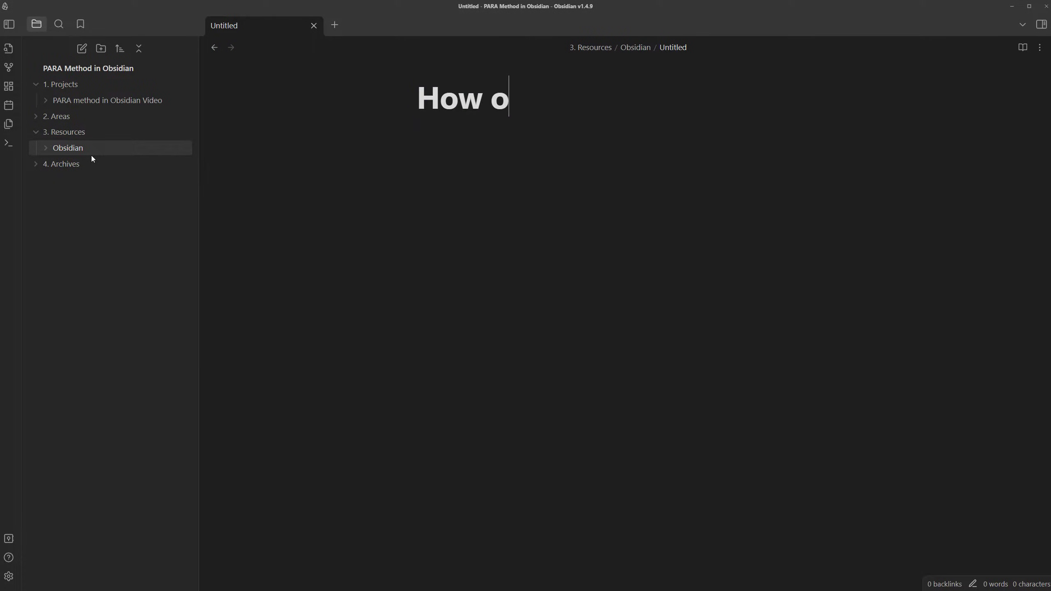
text( format notes in )
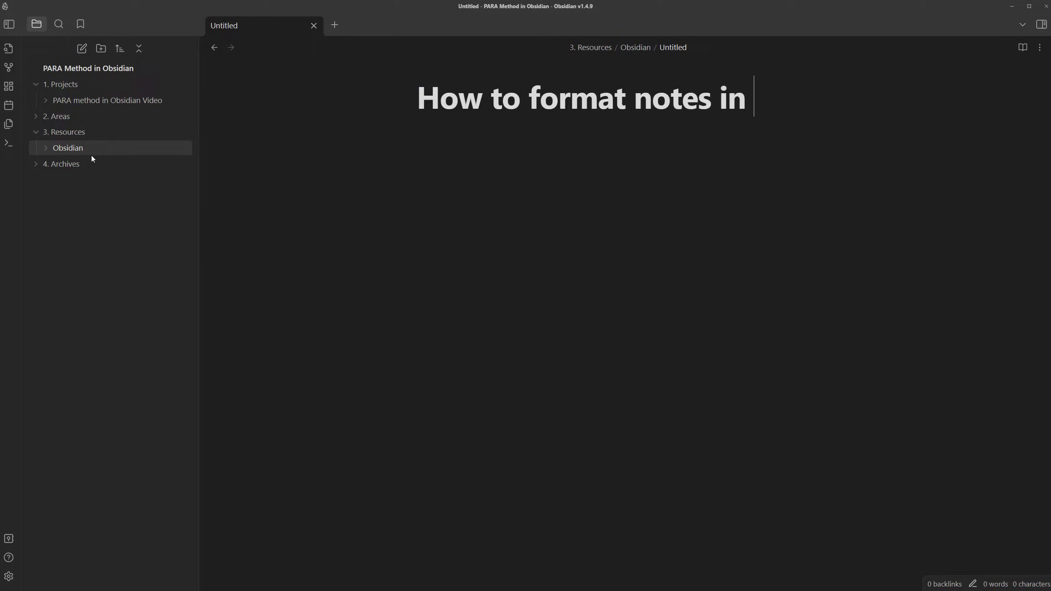
text(Obsidian)
key(Return)
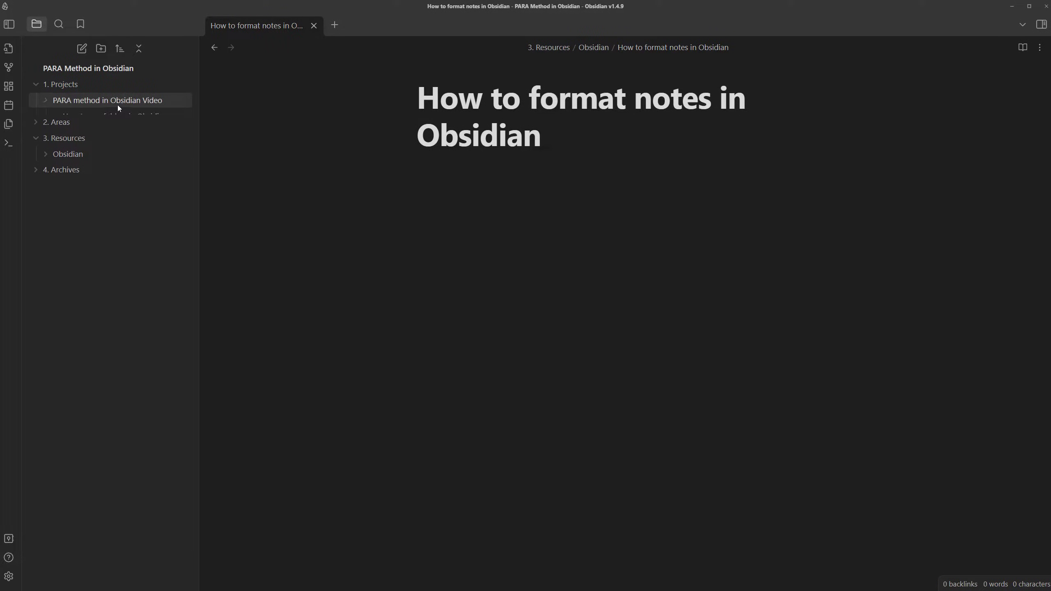
Reopen the How to use folders in Obsidian note and put the caret in its body.
click(118, 102)
click(108, 117)
triple_click(498, 107)
click(600, 138)
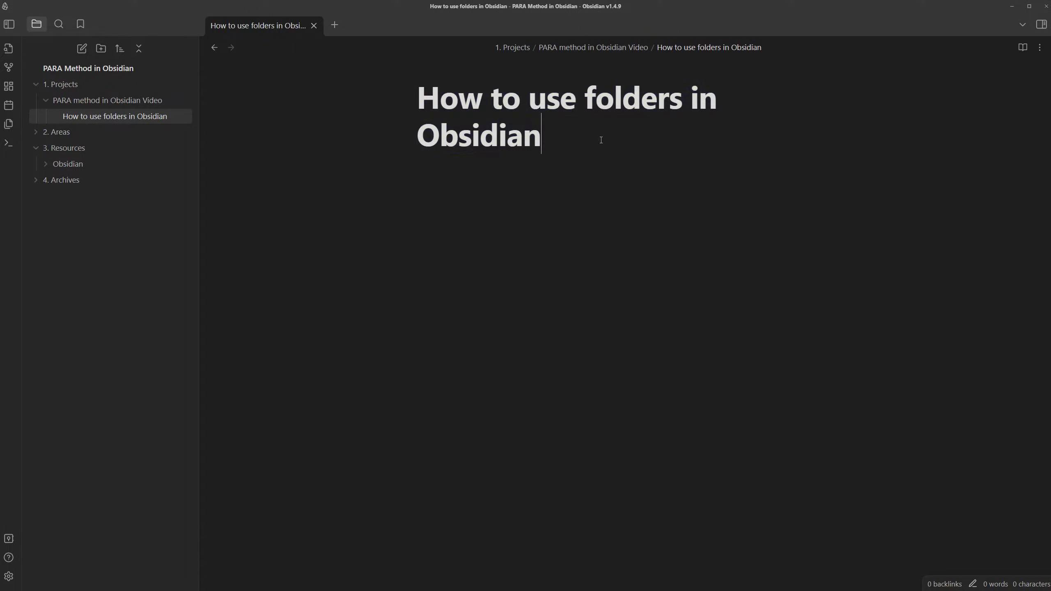
key(ctrl+a)
key(Return)
drag(74, 112, 81, 166)
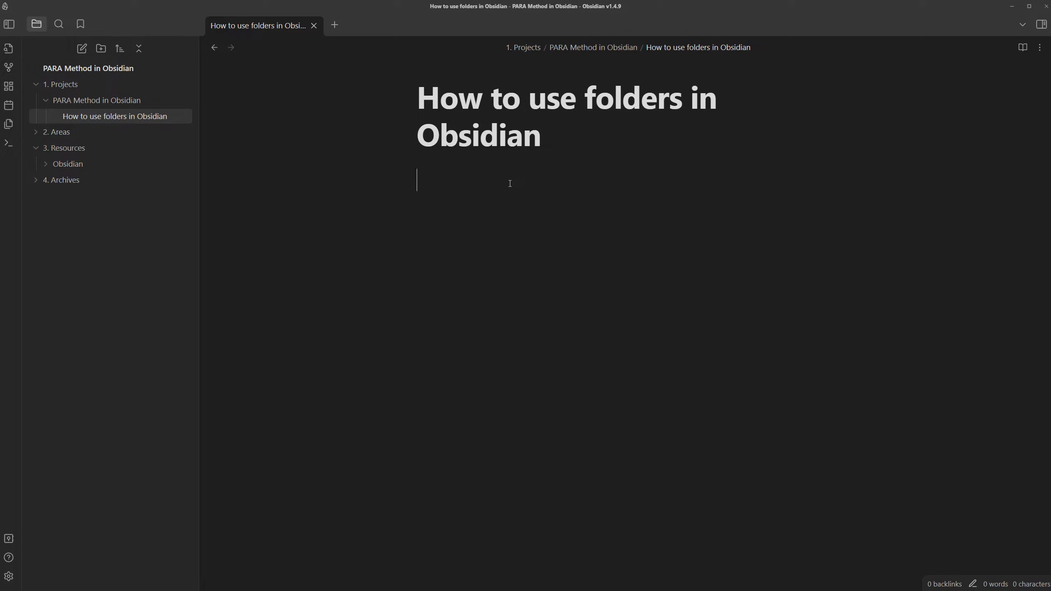
Select the note title, then put the caret on the empty body line.
drag(577, 137, 406, 101)
click(537, 190)
Add a note titled 'PARA Method in Obsidian' to 1. Projects and move into its body.
right_click(94, 90)
click(109, 101)
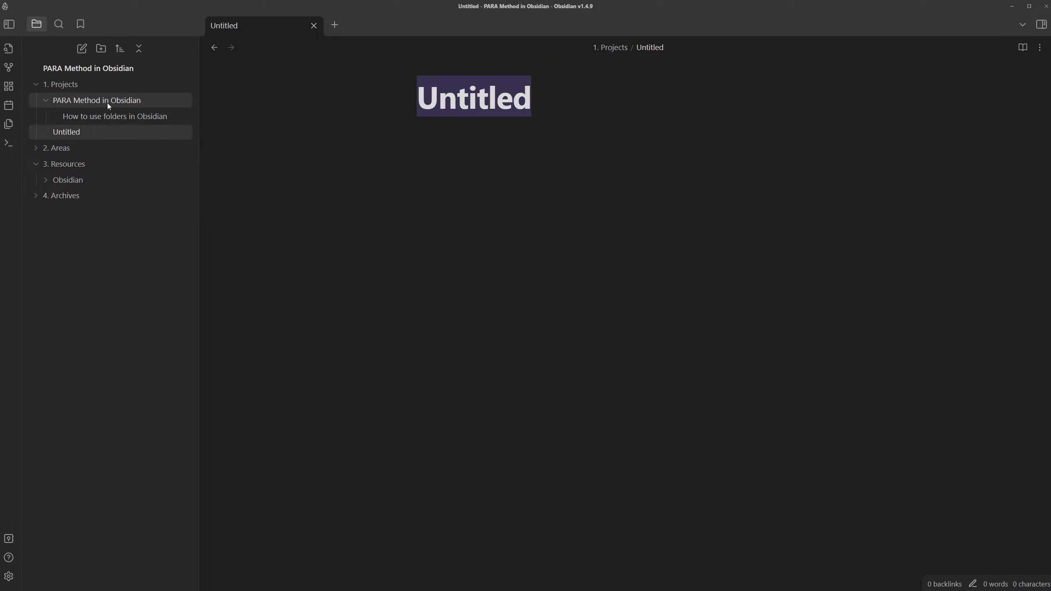
text(PARA)
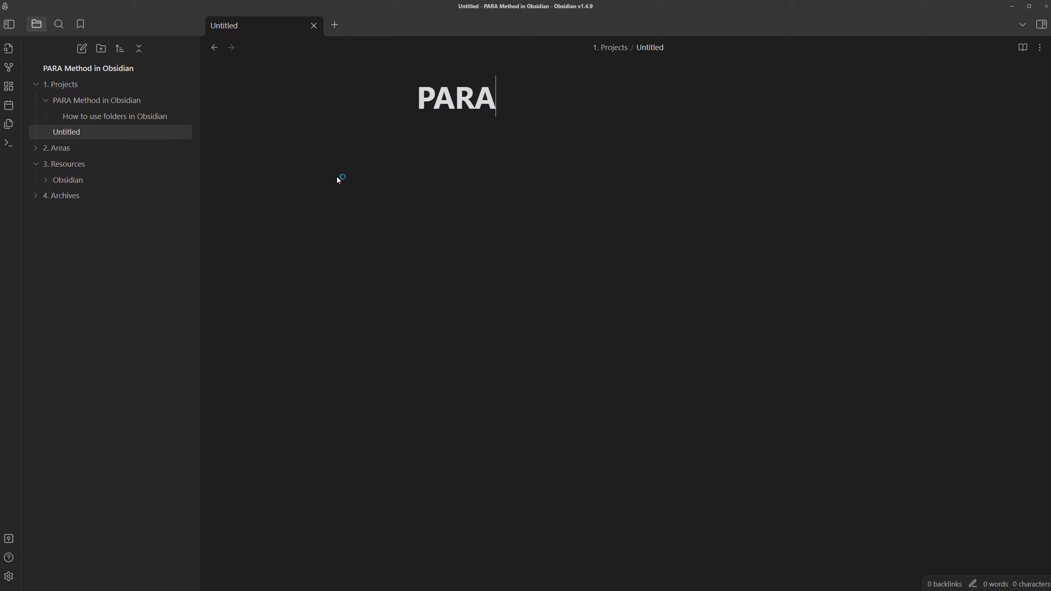
text( Method in Obsidian)
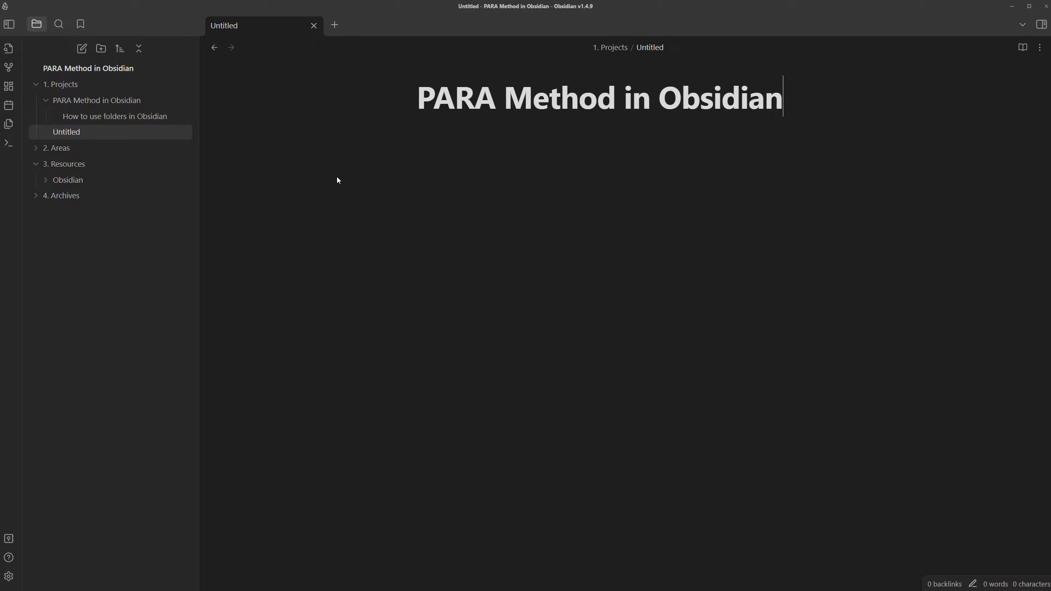
key(Return)
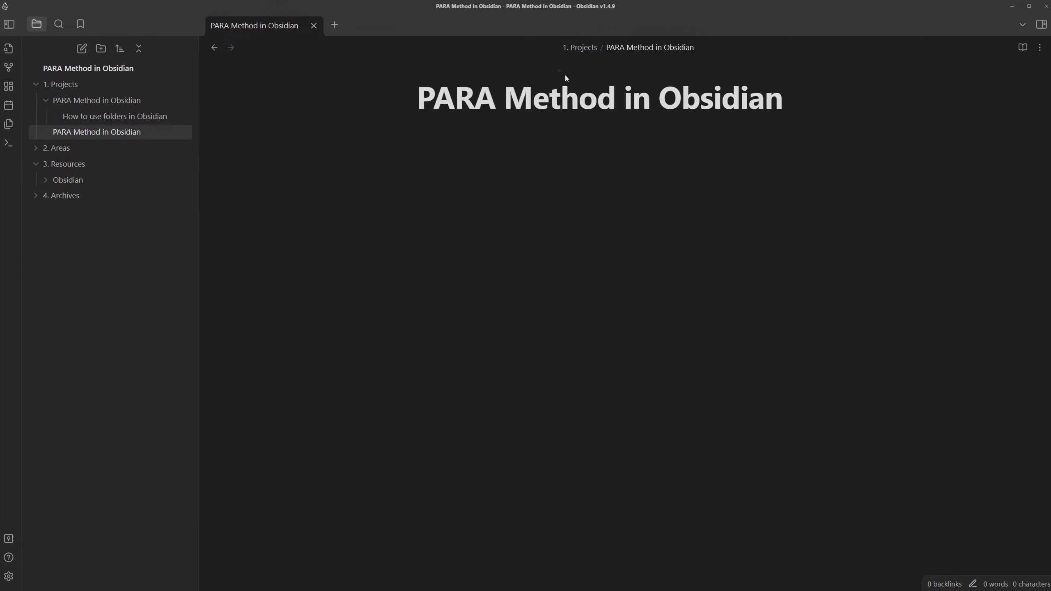
key(Return)
click(524, 154)
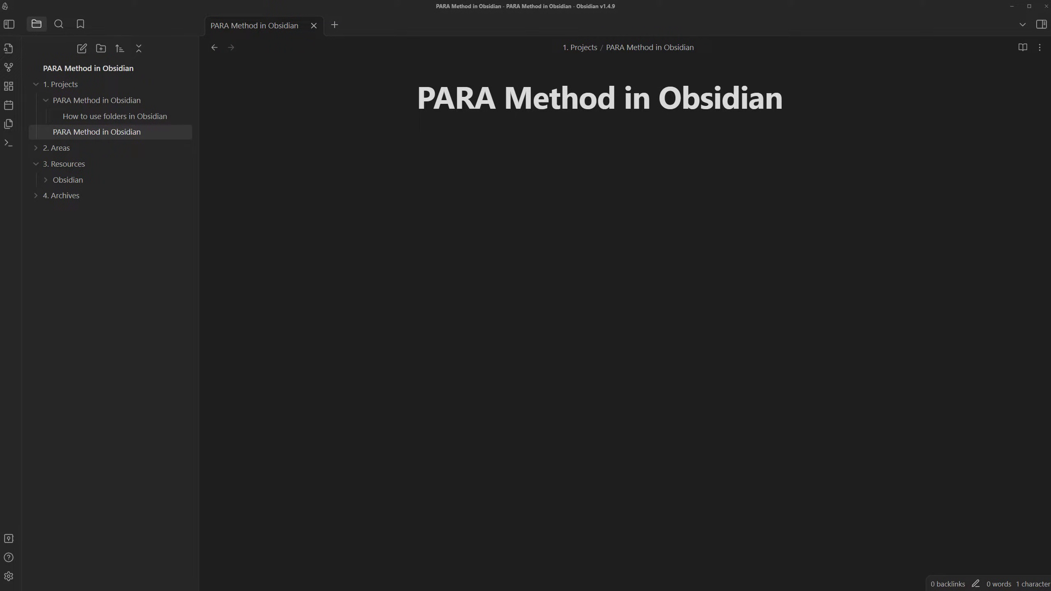
Type sample '## headers' and '- bullets' lines, then clear all the text.
click(460, 160)
text(## headers)
key(Return)
text(- bullets)
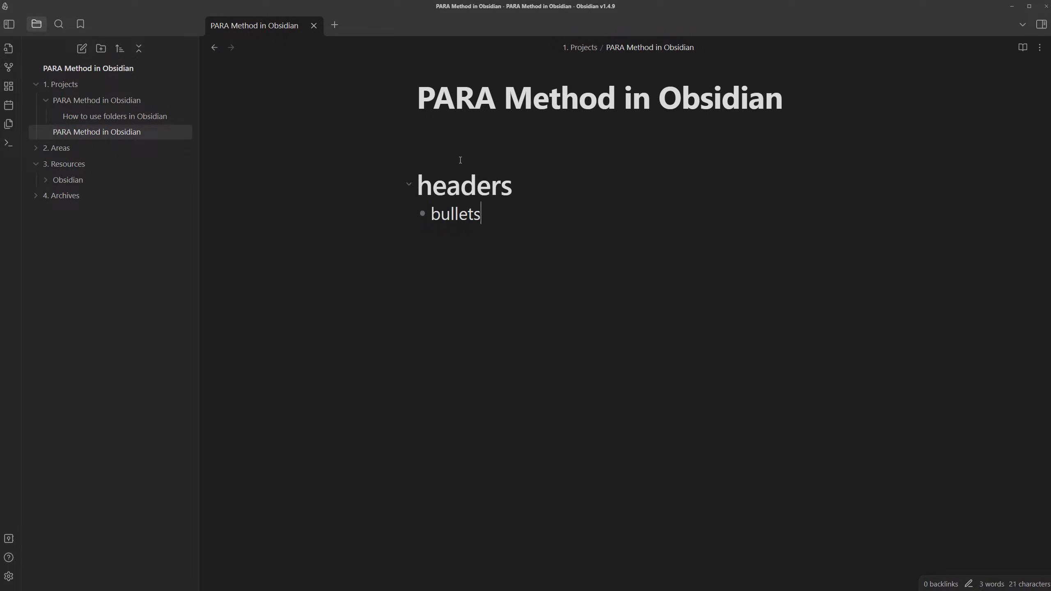
key(Return)
key(ctrl+a)
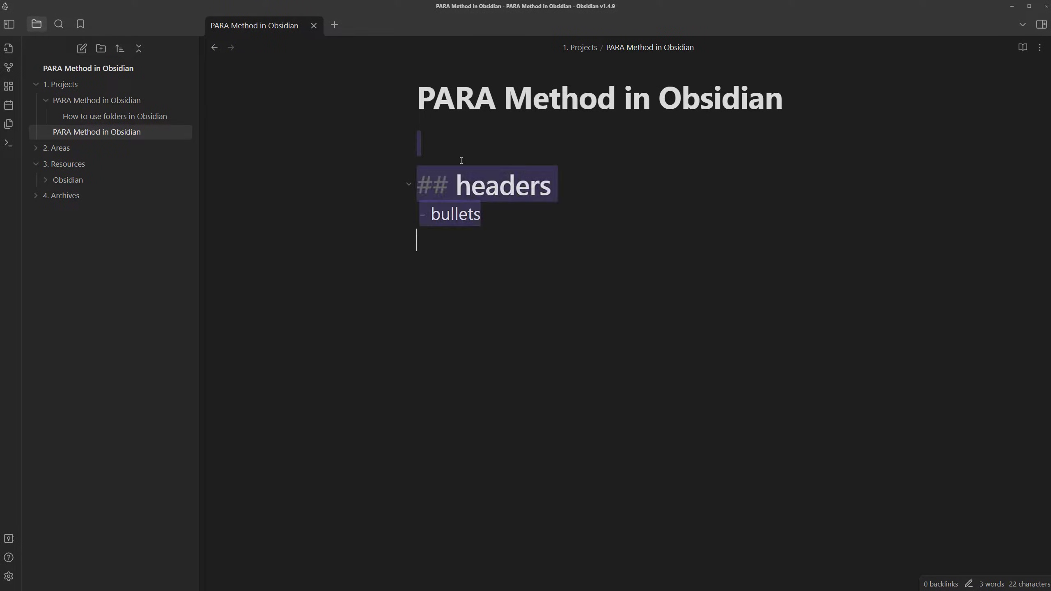
key(BackSpace)
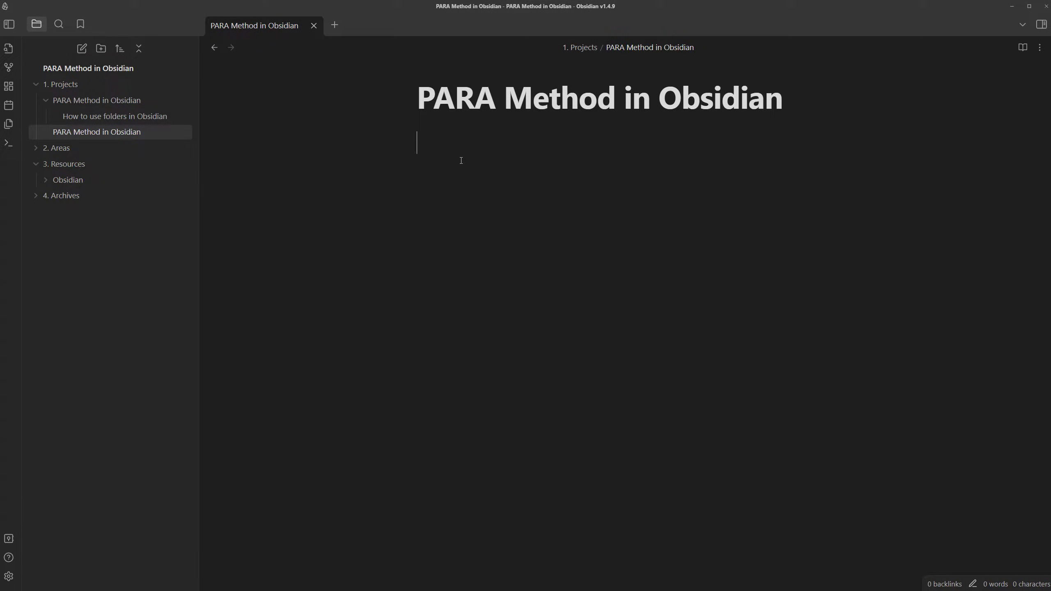
Write a '## Levels' heading and '### Level 1' subheading, then start a bullet with '[['.
text(## Levels)
key(Return)
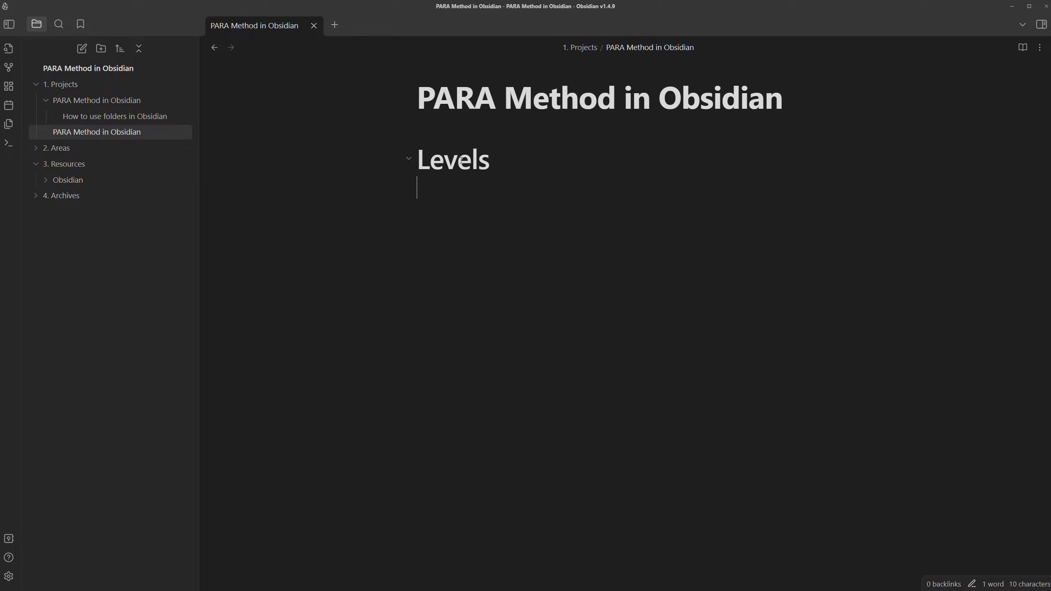
text(###)
text(Level 1)
key(Return)
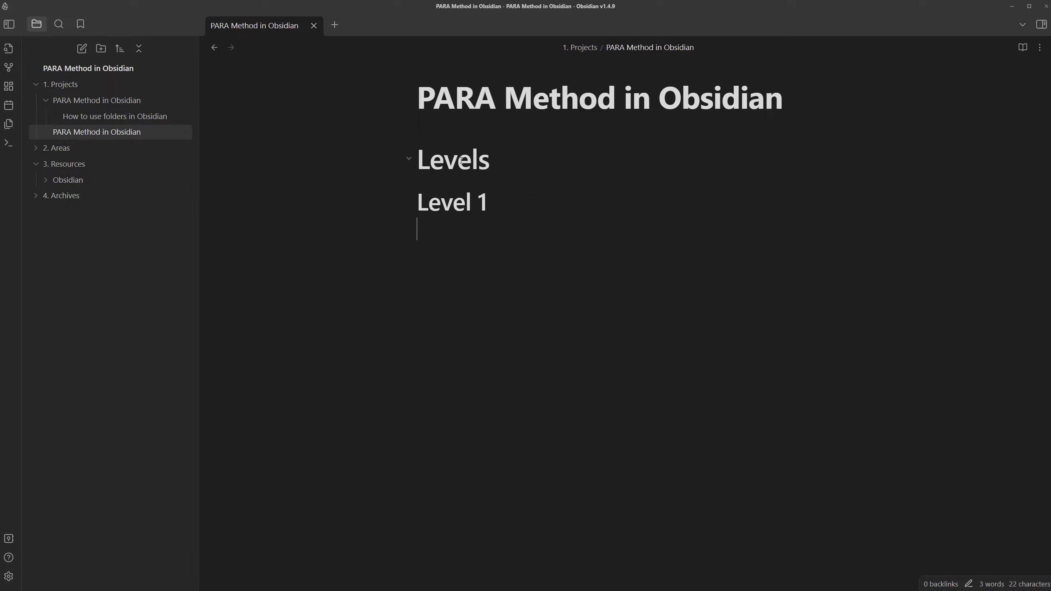
text(-)
text([[)
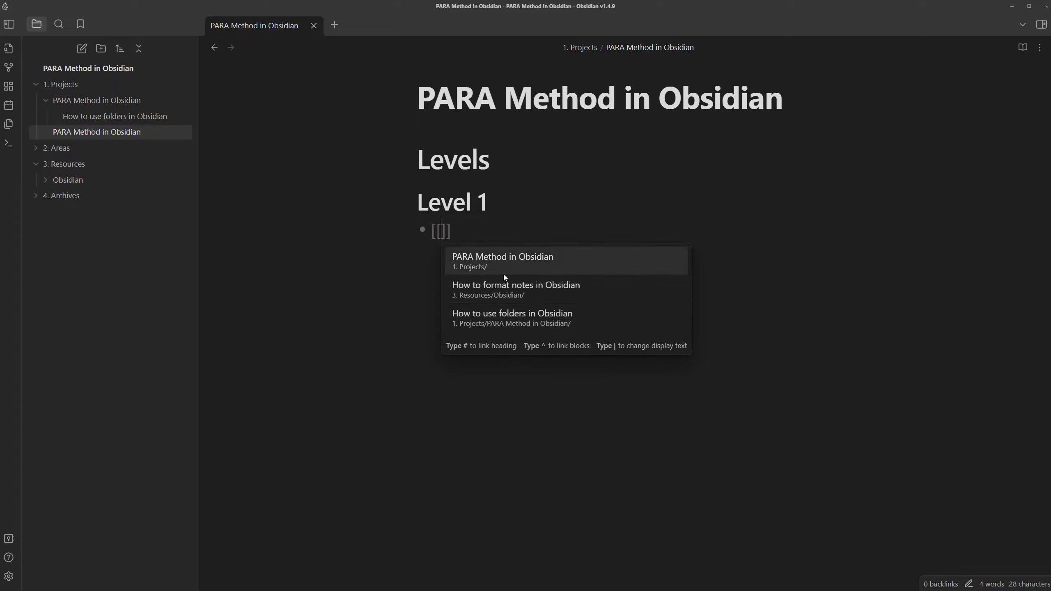
Link the Level 1 bullet to How to use folders in Obsidian, test it, and add a bullet.
click(530, 320)
key(Up)
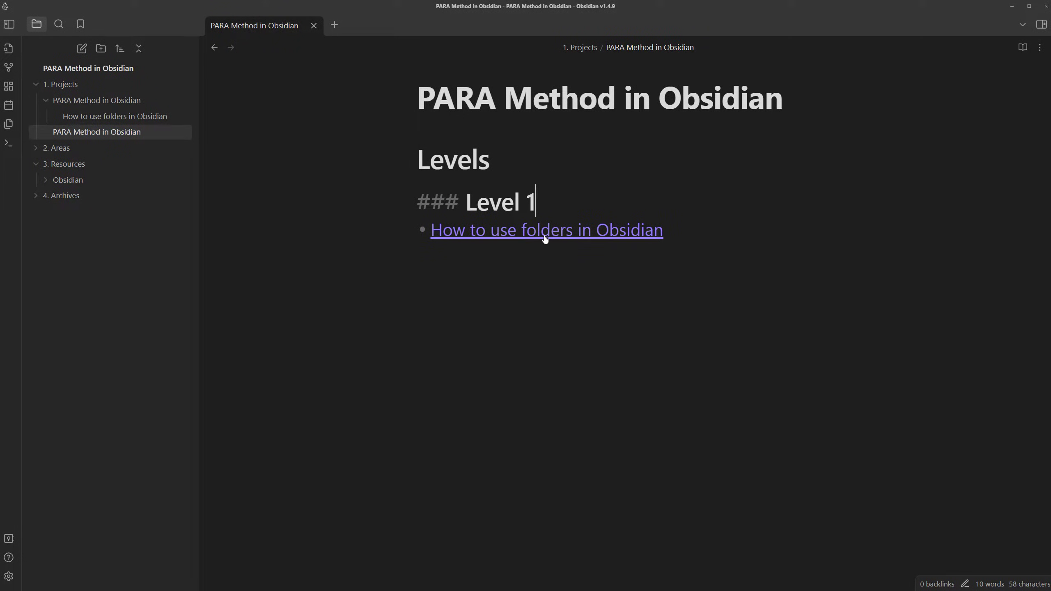
click(545, 239)
key(ctrl+alt+Left)
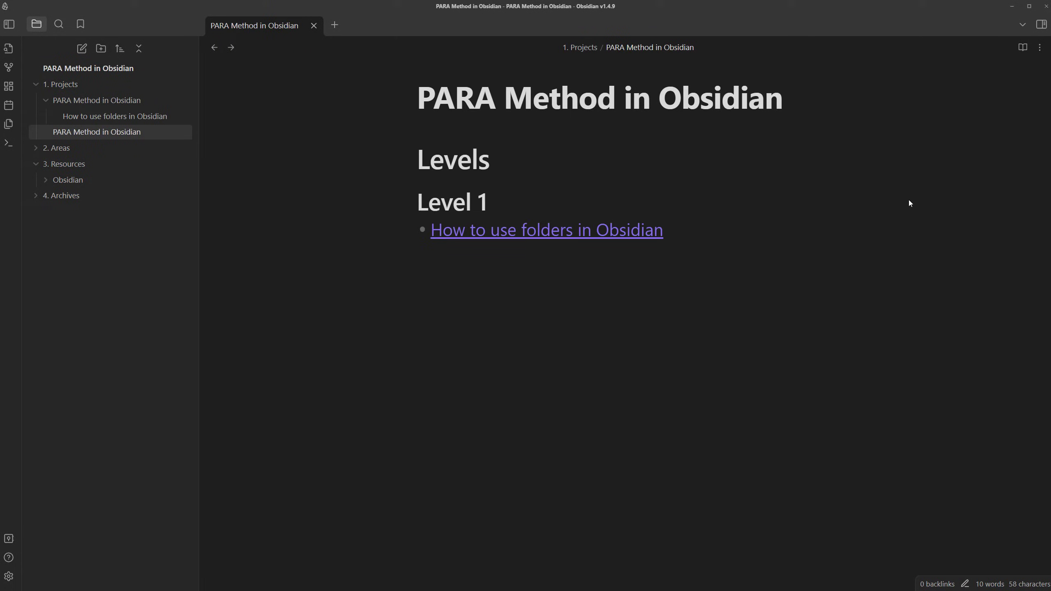
click(550, 174)
click(551, 182)
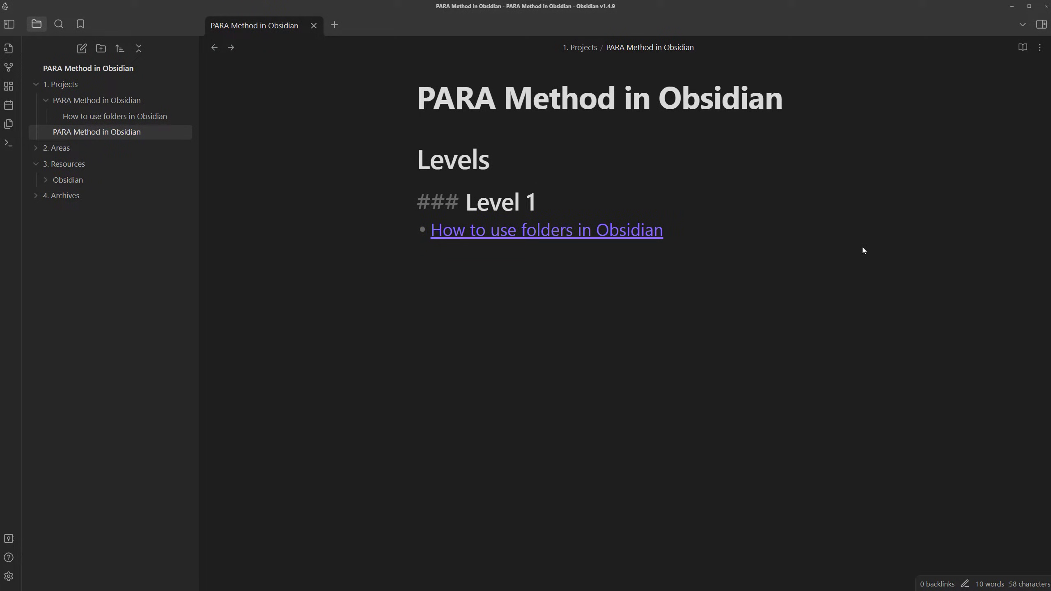
click(786, 227)
key(Return)
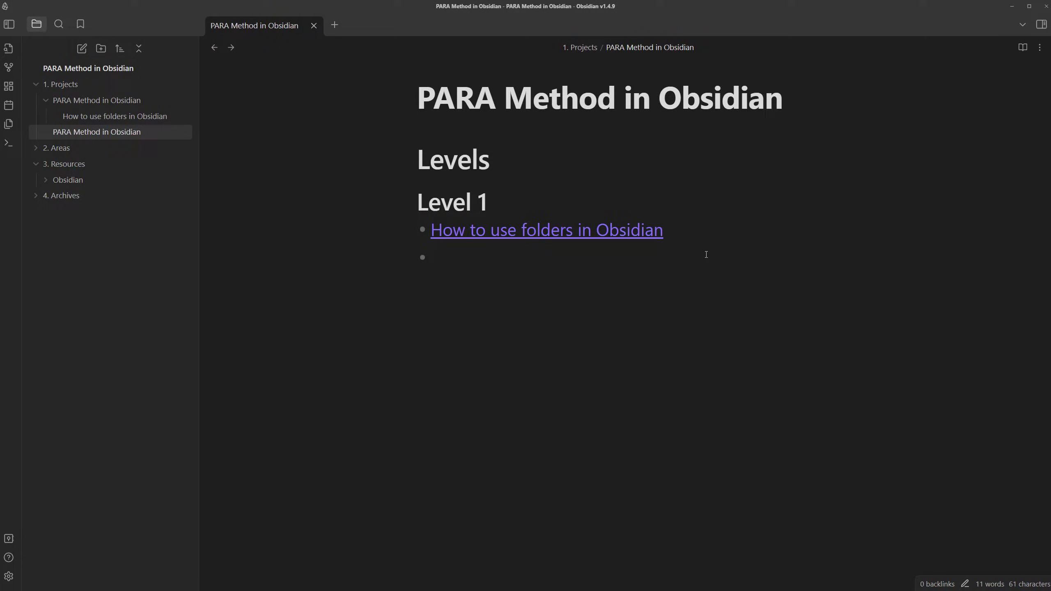
Add a nested bullet reading 'Easiest way to set up PARA, but is also the most limiting'.
key(Tab)
text(Easiest way to set u)
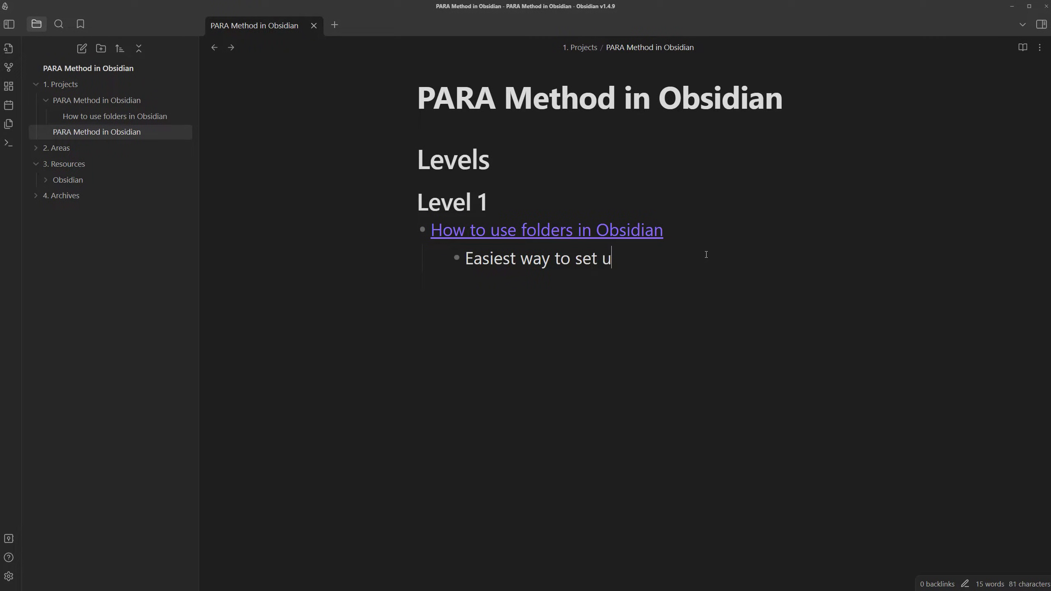
text(p PARA, but is also the most limiting)
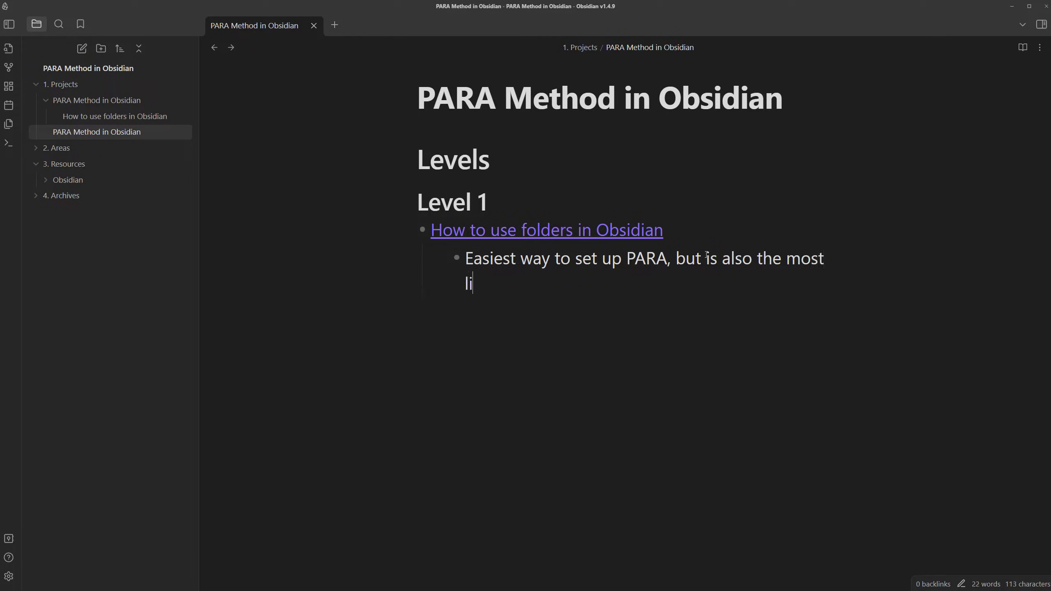
key(Return)
key(BackSpace)
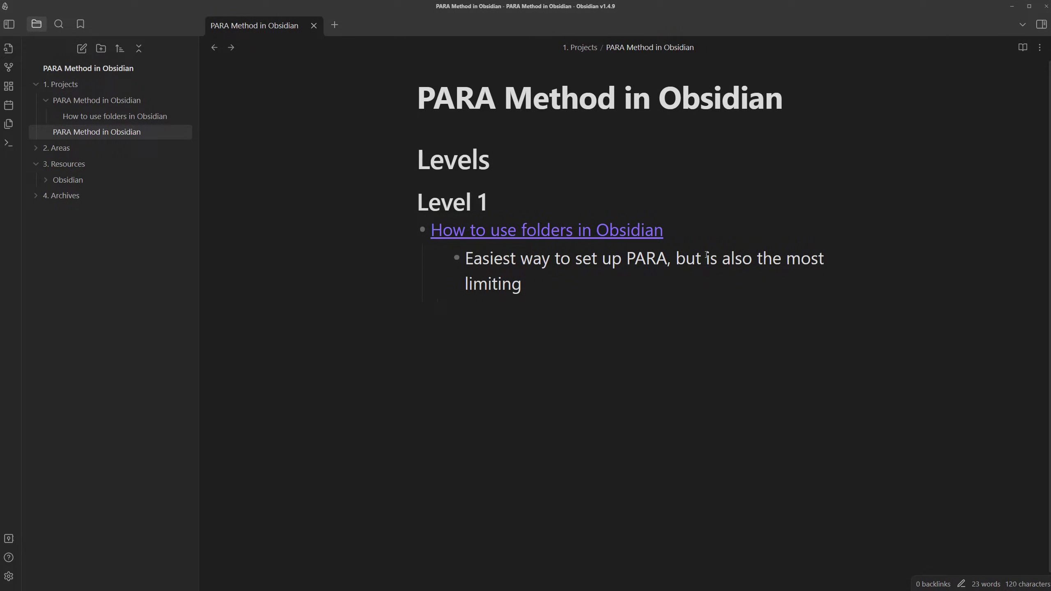
Insert '## Titles', '## Thumbnails' and '## Script' headings above the Levels heading.
click(491, 151)
key(Left)
key(Left)
key(Left)
key(Left)
key(Left)
key(Left)
key(Left)
key(Left)
key(Left)
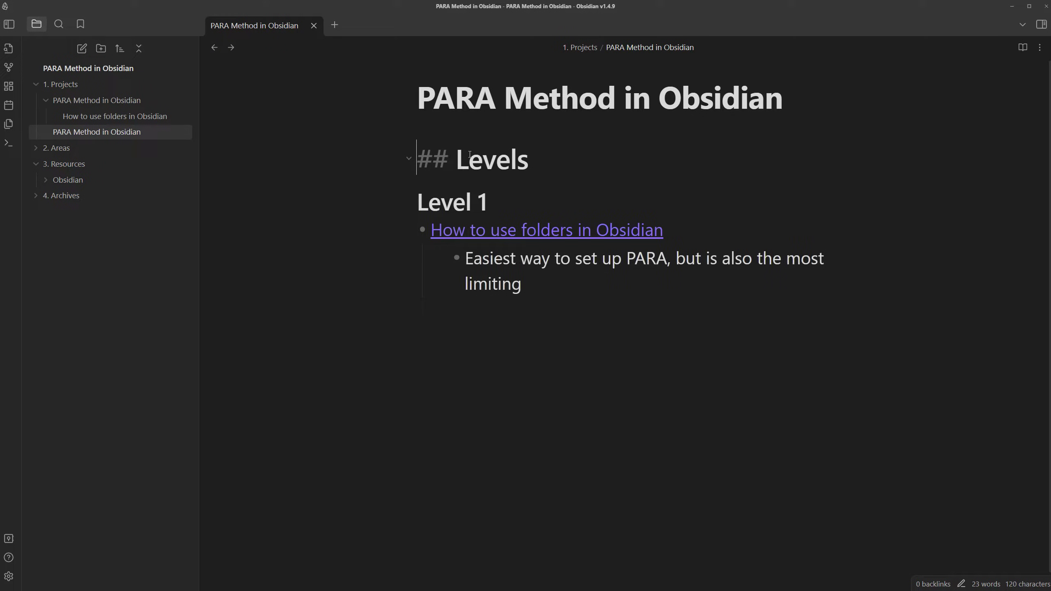
key(Return)
key(Up)
text(## )
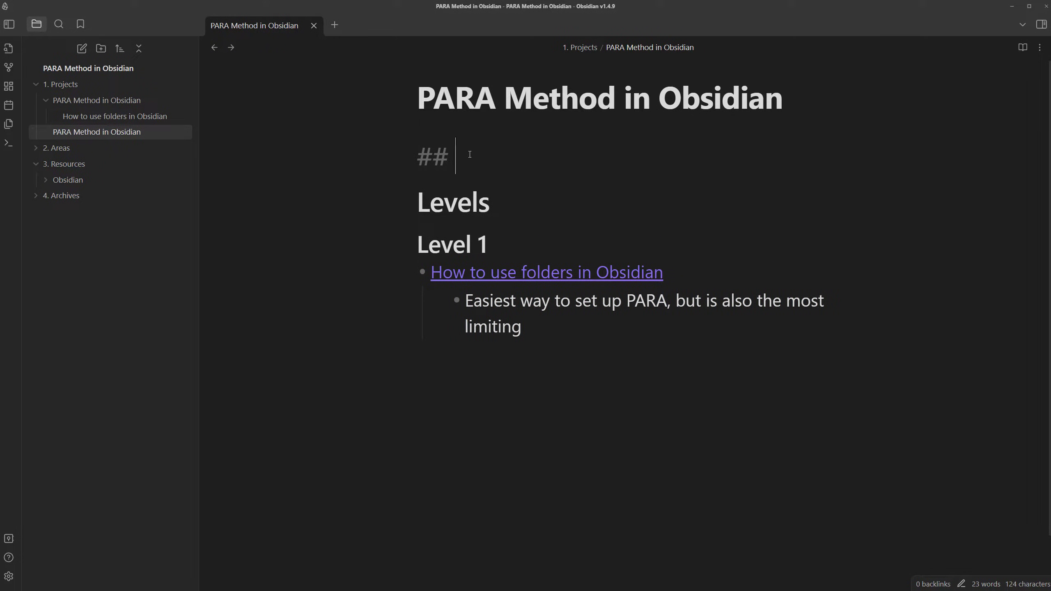
text(Titles)
key(Return)
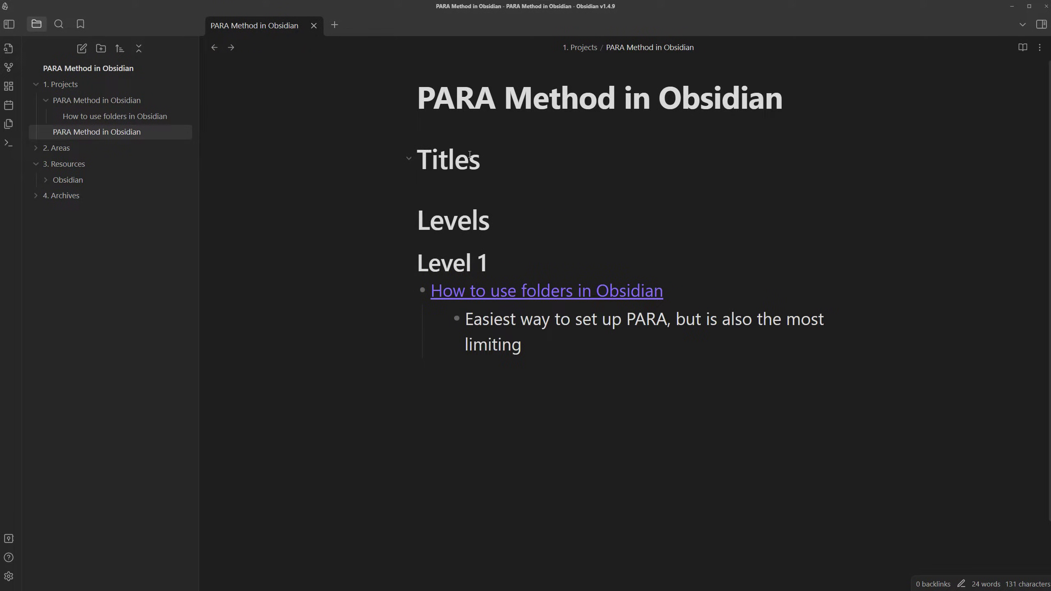
text(## Thumbnails)
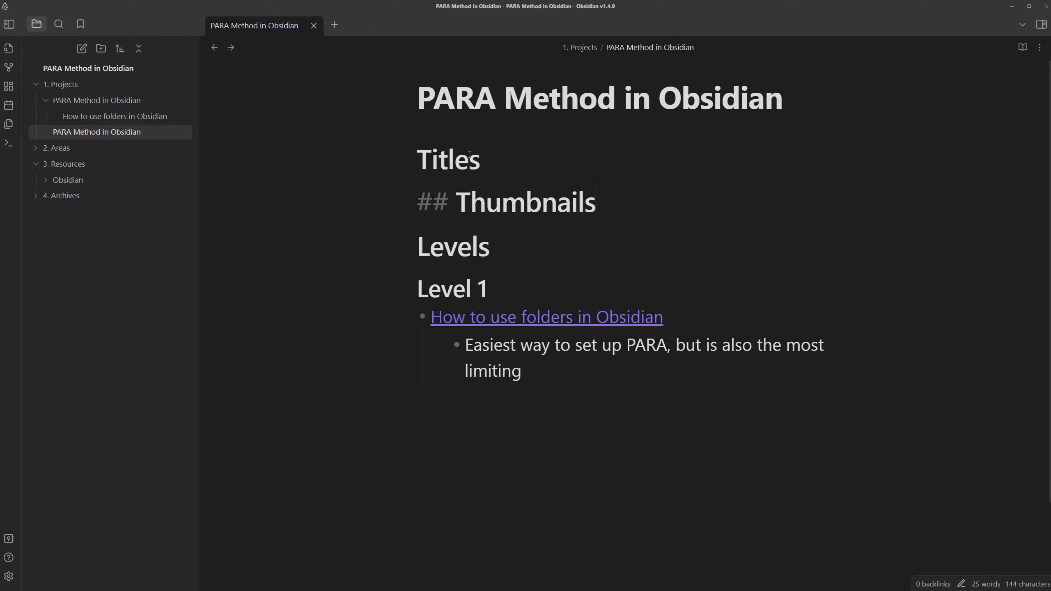
key(Return)
text(## Script)
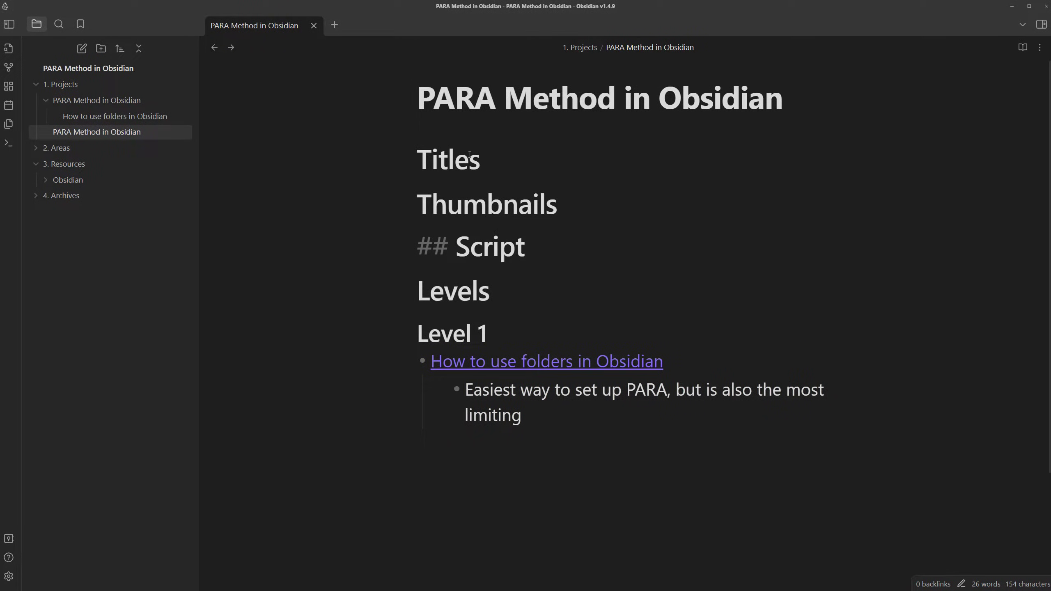
Select the note body from the bottom up to the Titles heading.
drag(525, 427, 352, 164)
click(571, 202)
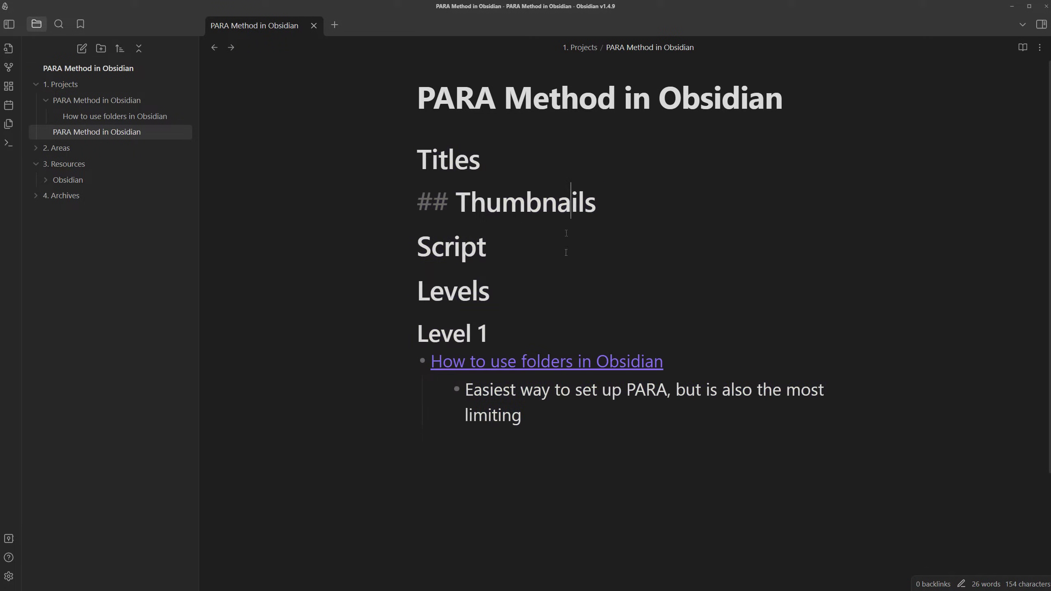
drag(525, 426, 319, 145)
click(517, 249)
drag(525, 426, 352, 157)
click(517, 249)
drag(593, 434, 353, 151)
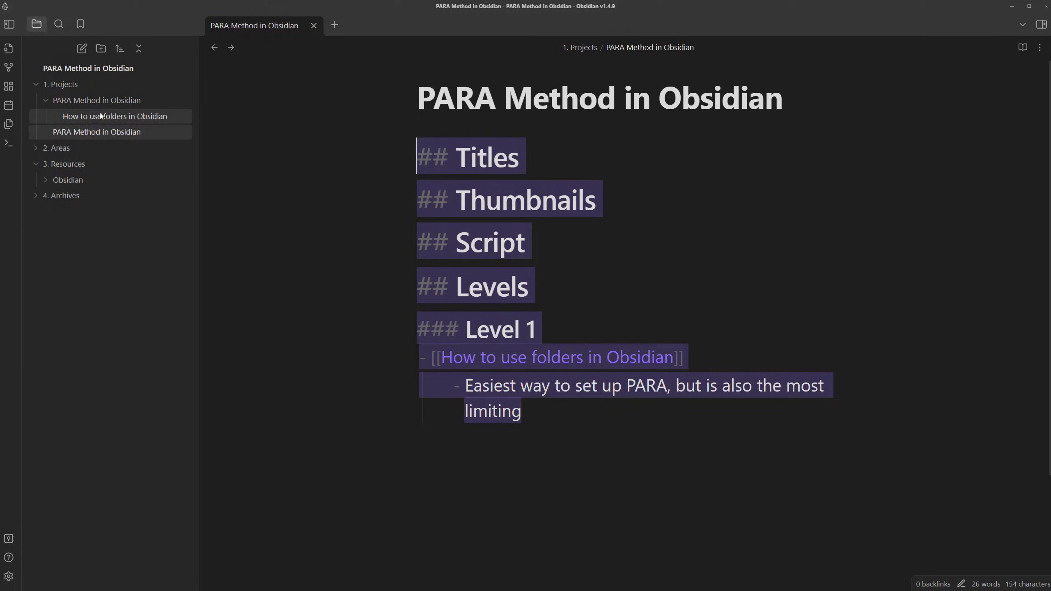
Create a new note named 'Obsidian' in the 3. Resources folder.
right_click(72, 165)
click(88, 176)
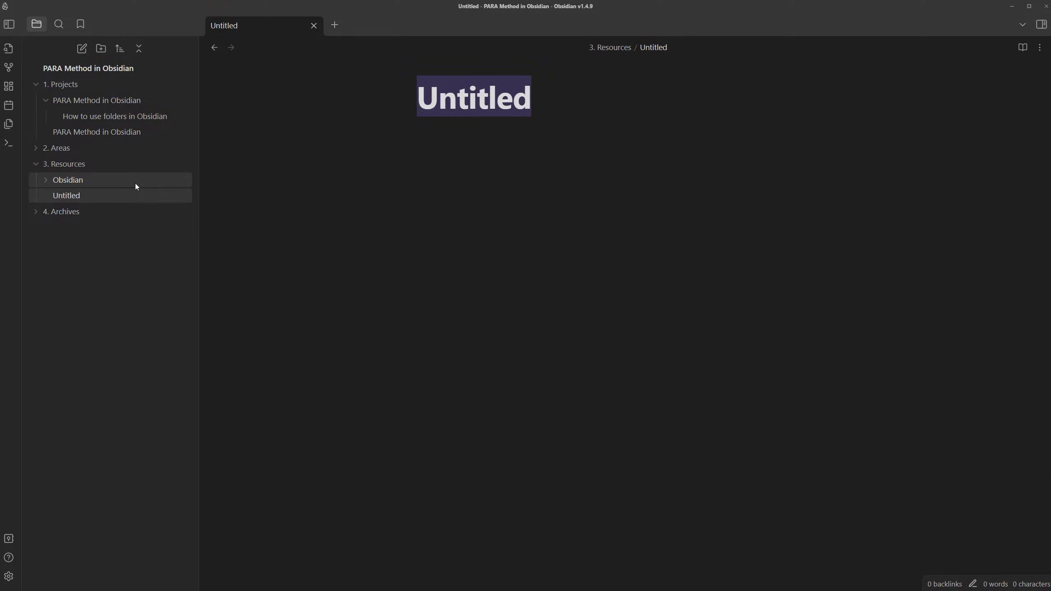
text(Obsidian)
key(Return)
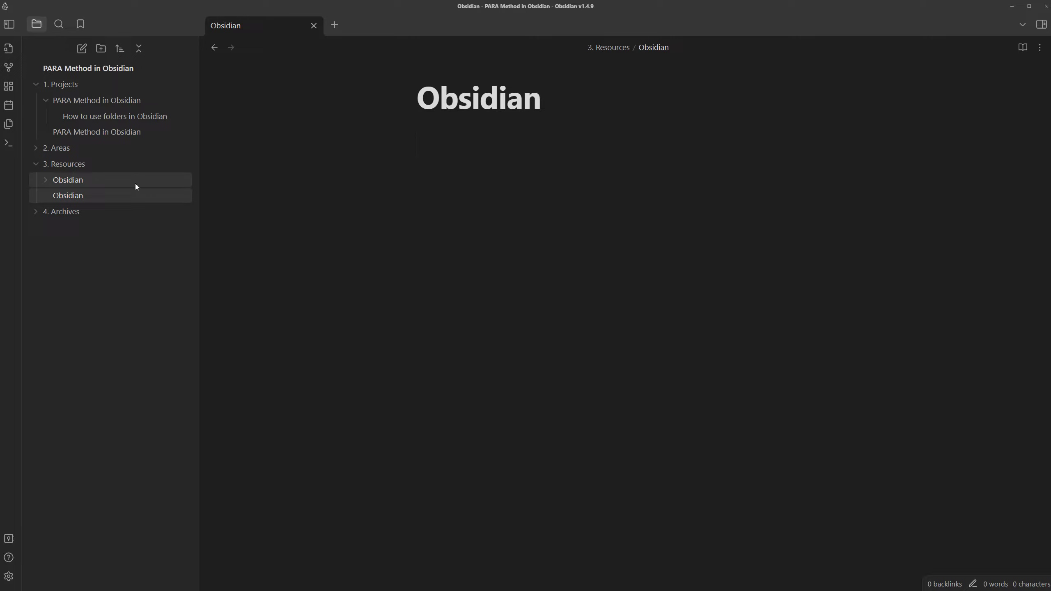
Link How to use folders and How to format notes in Obsidian, moving the latter out.
text([[how to)
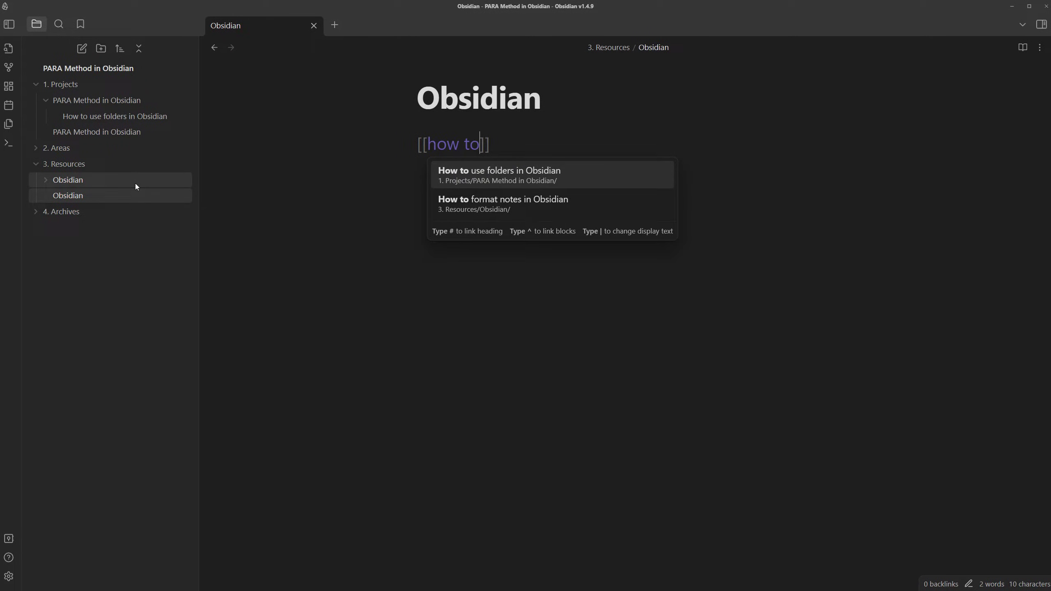
key(Return)
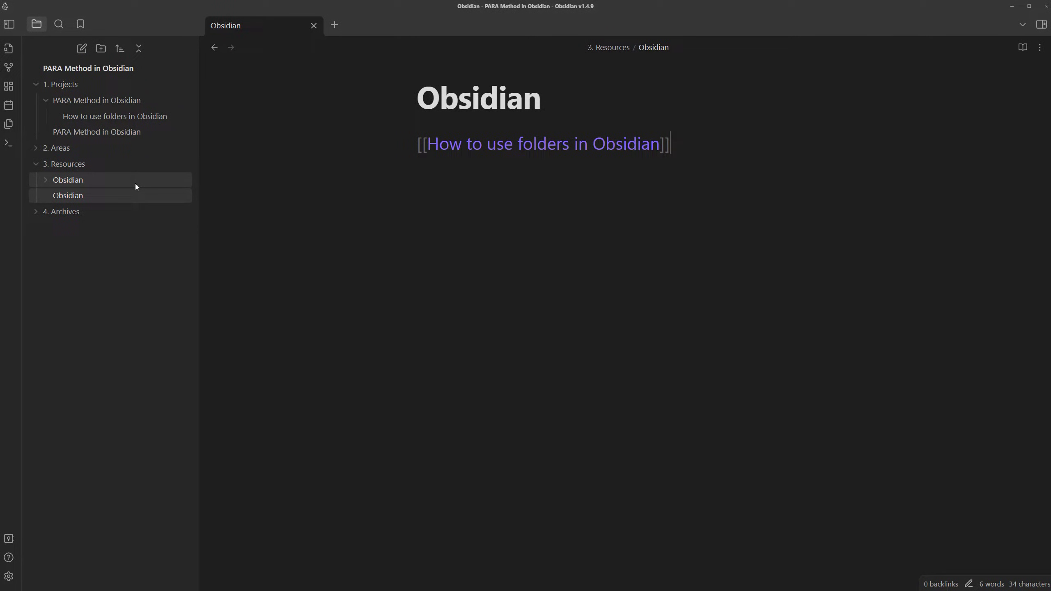
click(136, 184)
click(664, 149)
key(Return)
text([)
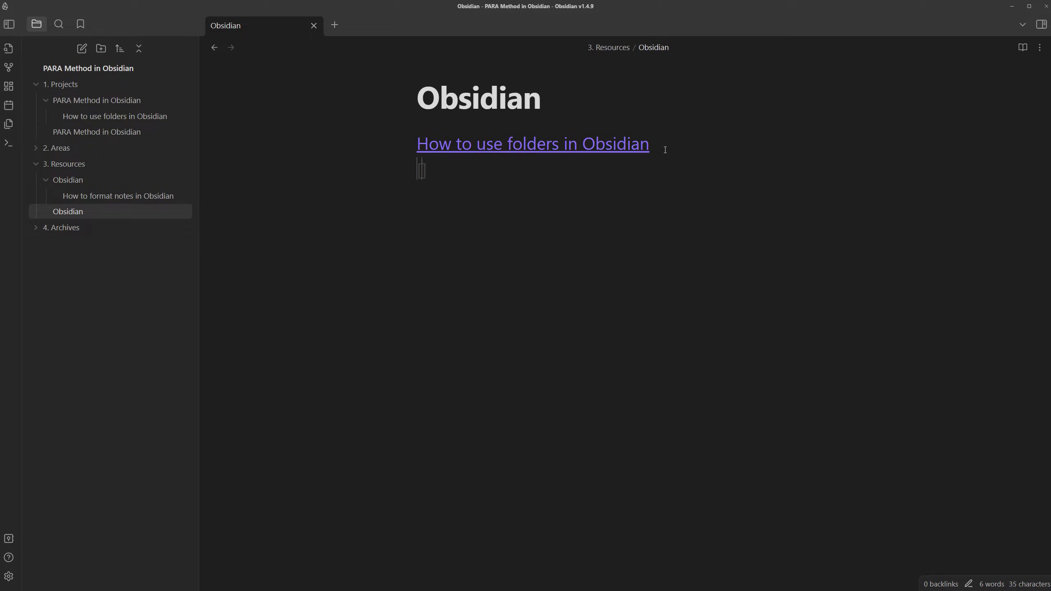
text([how to f)
key(Return)
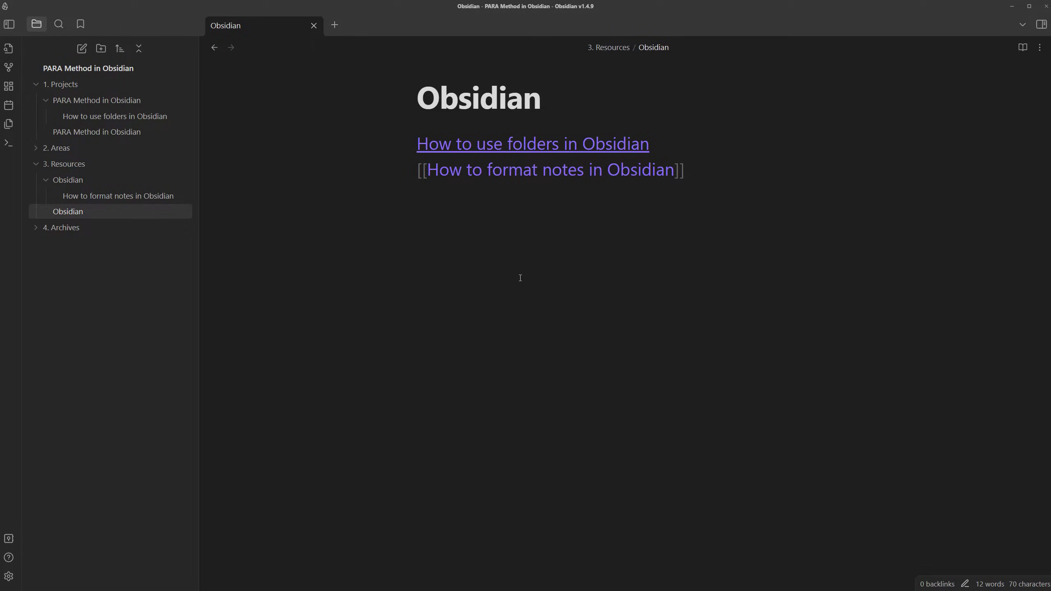
drag(115, 198, 95, 73)
Move How to use folders in Obsidian to the vault root and delete the PARA Method folder.
drag(105, 115, 88, 64)
right_click(92, 100)
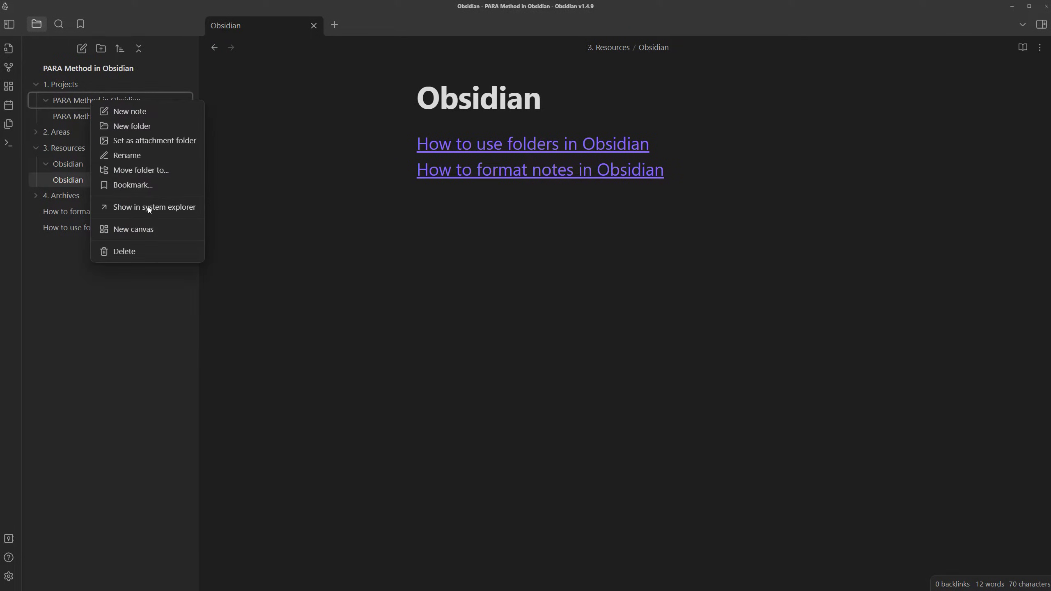
click(123, 253)
click(636, 343)
Add empty '-' bullets under the Titles, Thumbnails and Script headings.
click(89, 101)
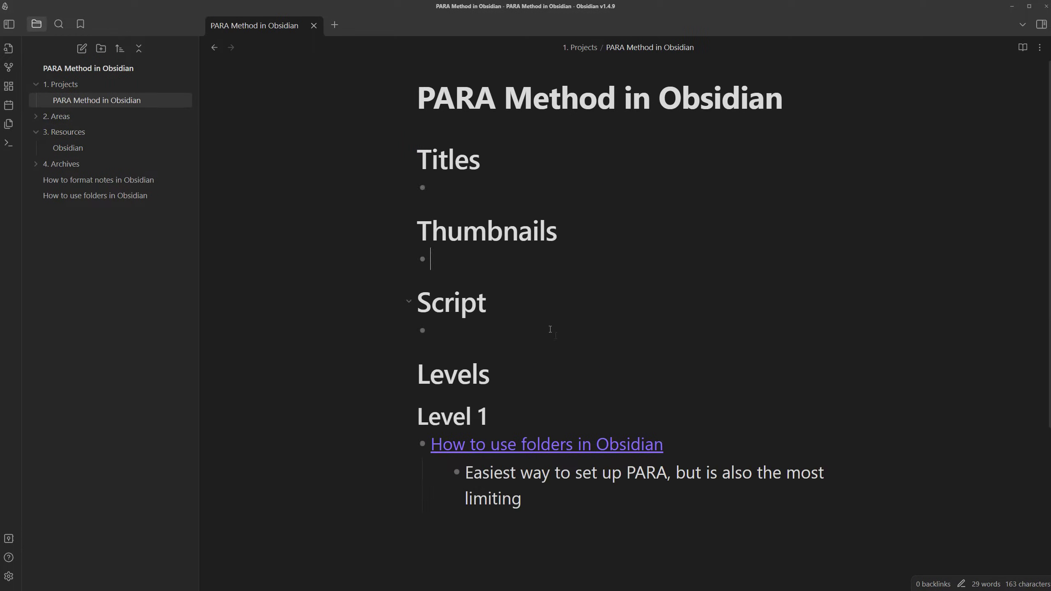
click(557, 145)
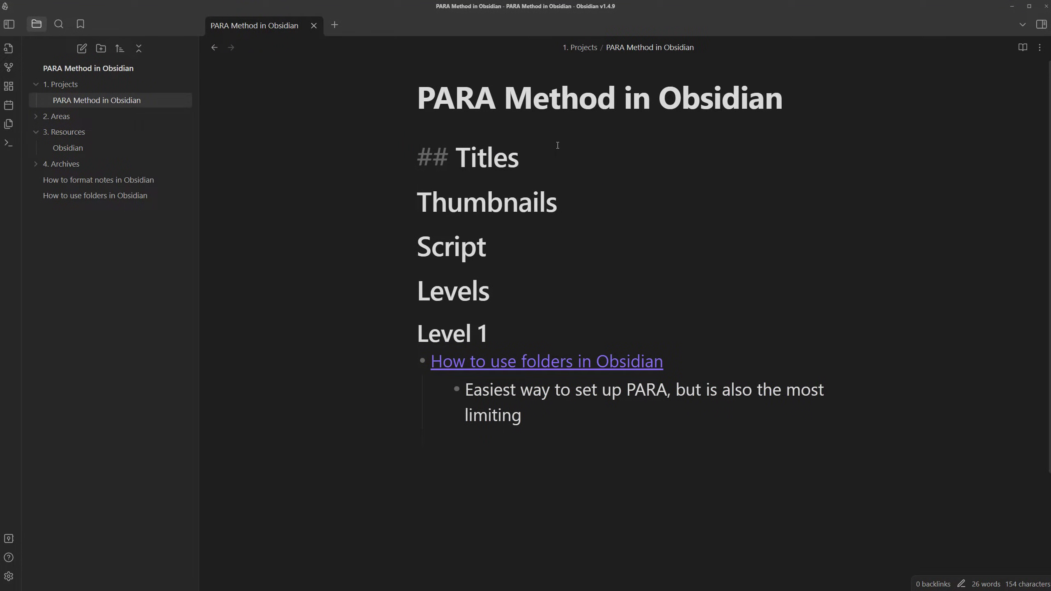
key(Return)
text(-)
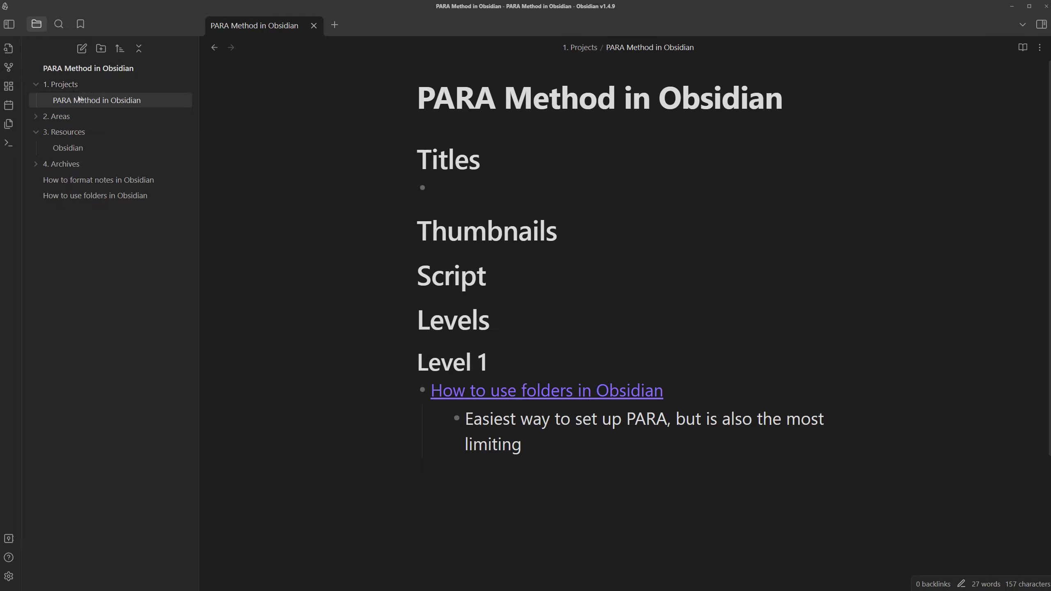
click(558, 221)
key(Return)
text(-)
click(552, 300)
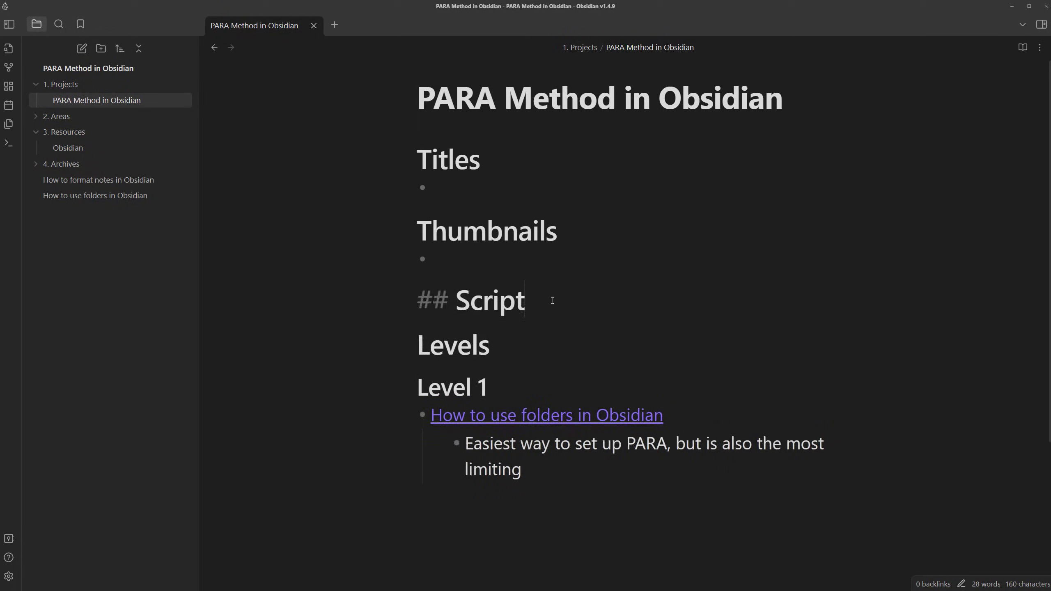
key(Return)
text(-)
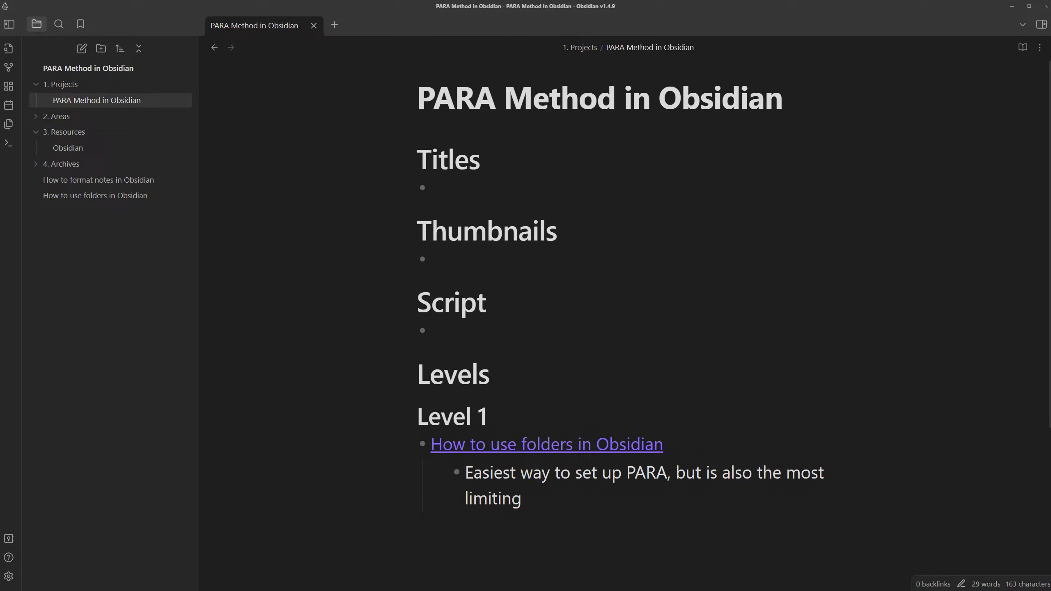
click(696, 242)
key(Up)
key(Up)
key(Down)
click(523, 261)
Turn on community plugins, then find Templater by searching 'later' and install it.
click(8, 576)
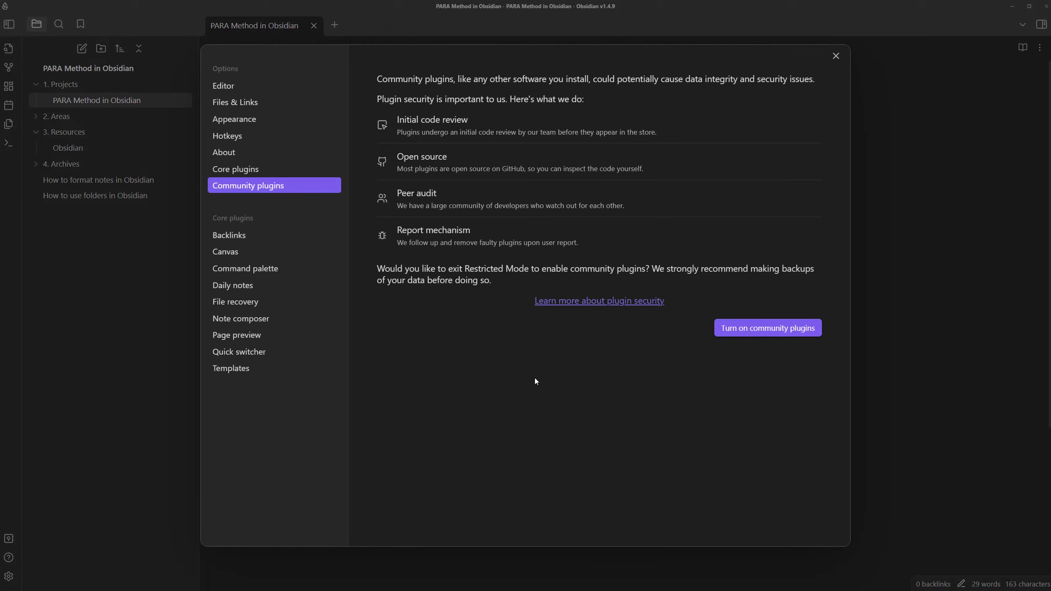
click(750, 331)
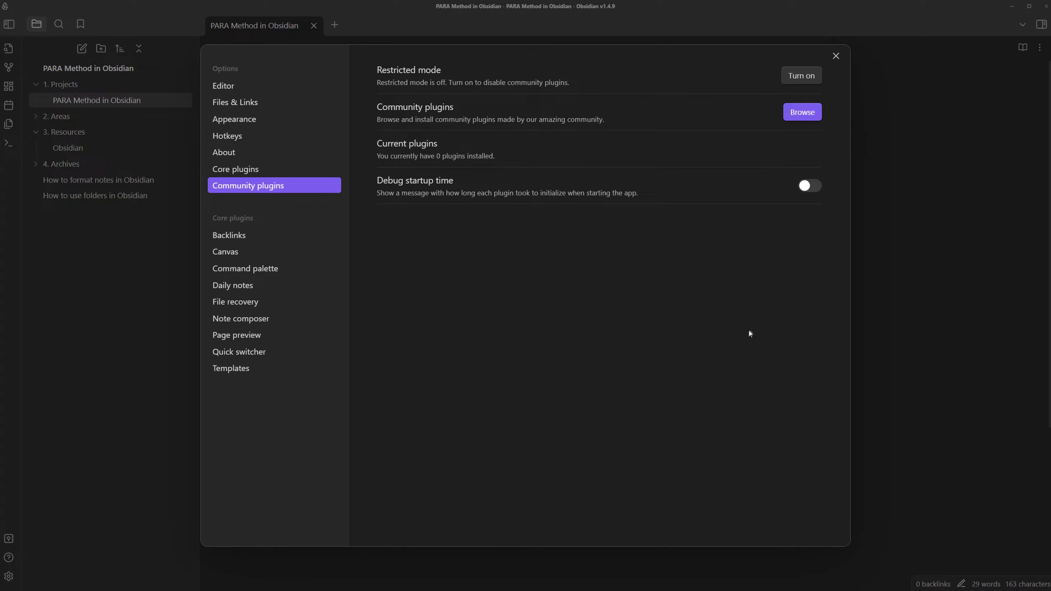
click(806, 108)
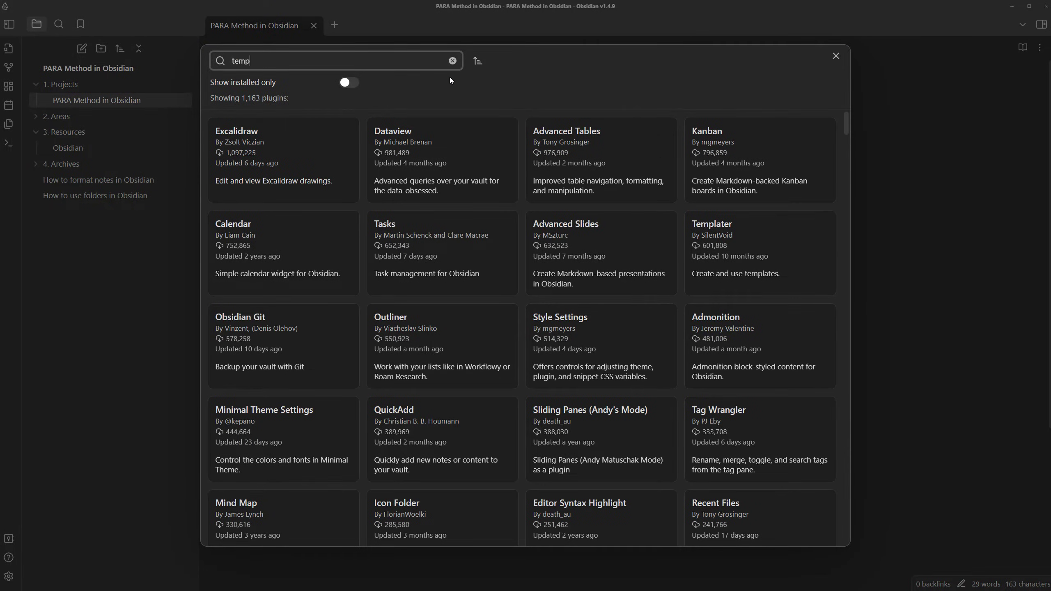
text(later)
click(294, 150)
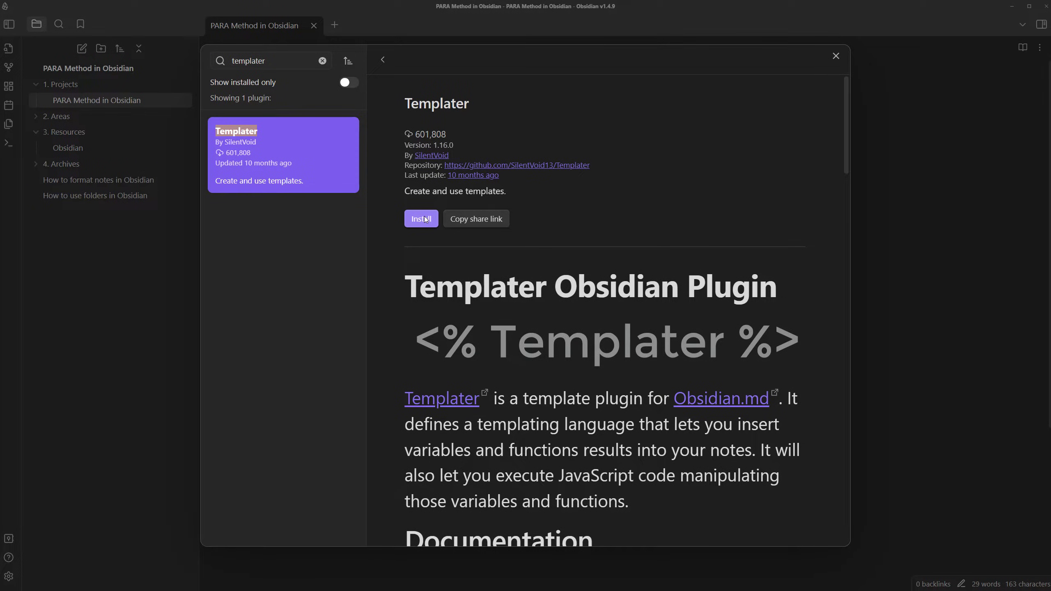
click(426, 219)
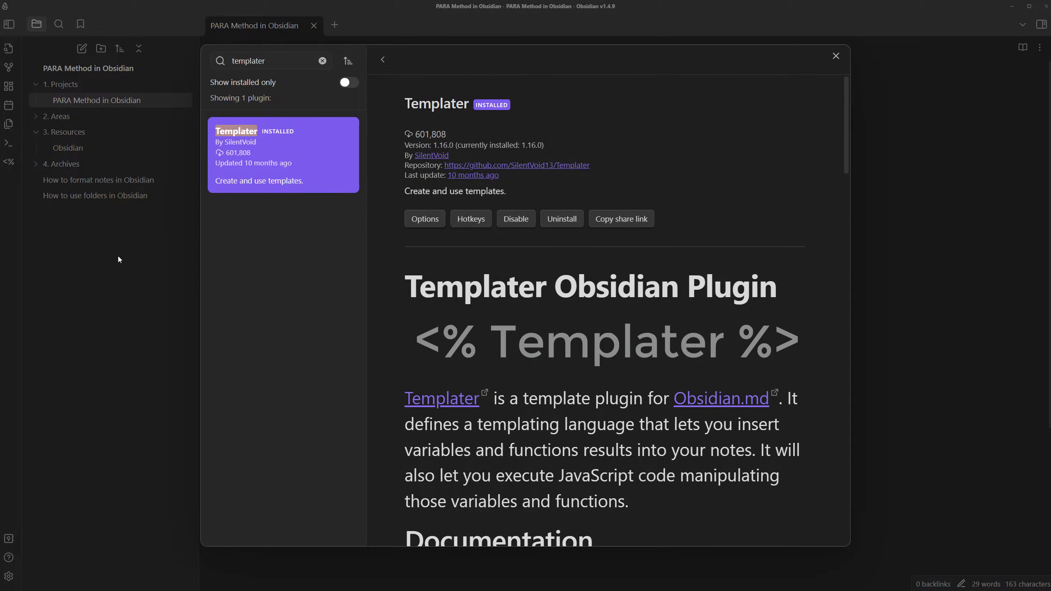
Close Settings and create a new folder named Templates.
key(Escape)
key(Escape)
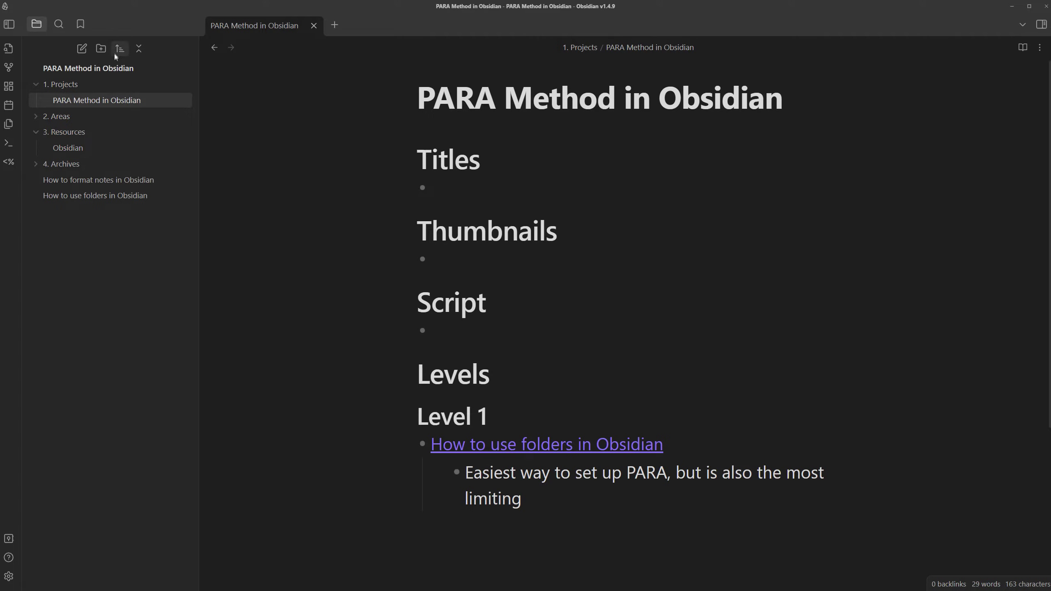
click(101, 48)
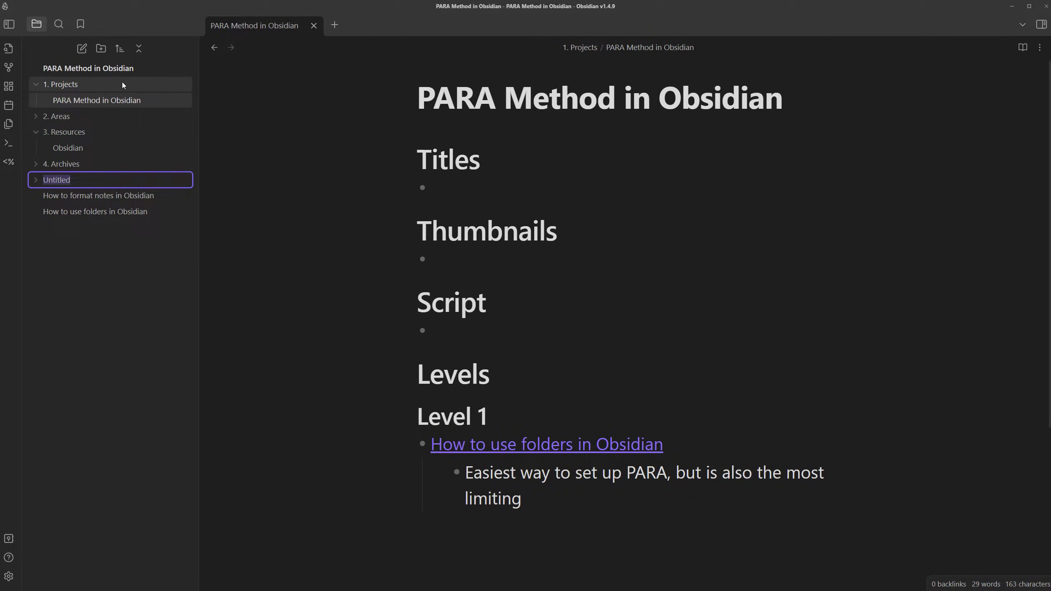
text(Templates)
key(Return)
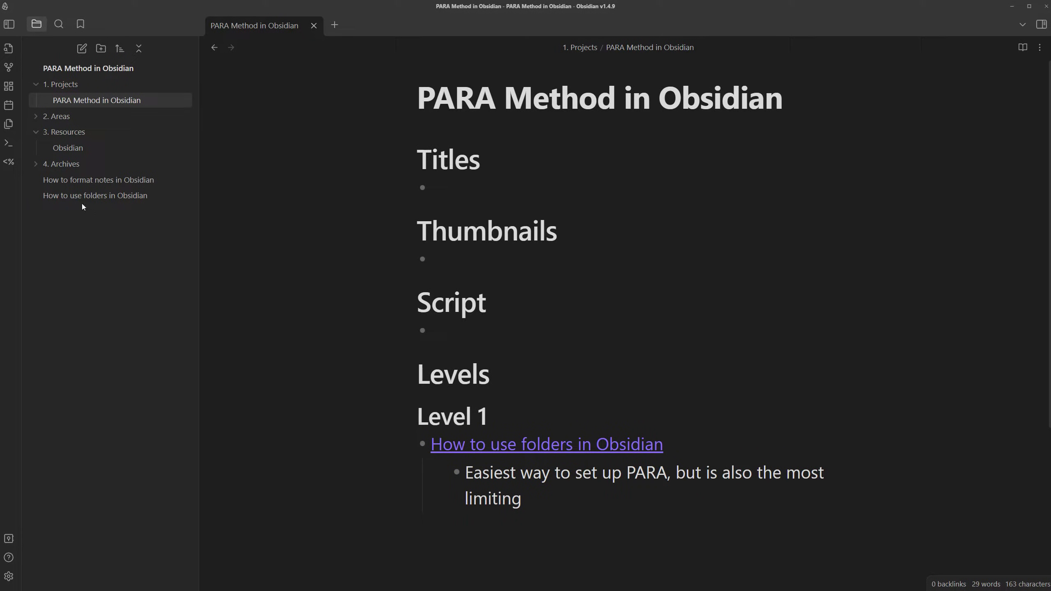
click(104, 53)
text(Templat)
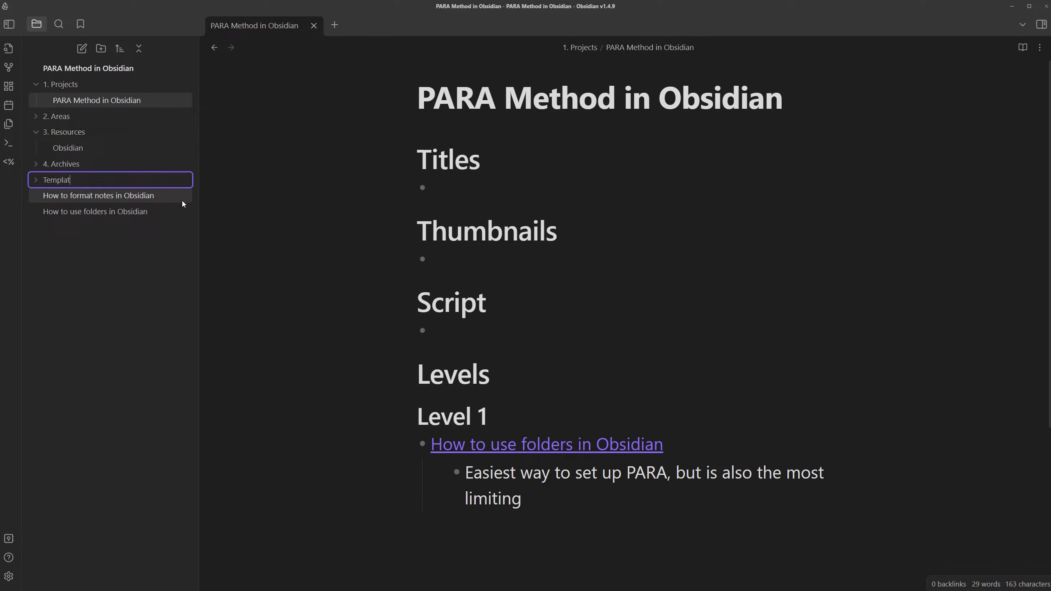
text(es)
key(Return)
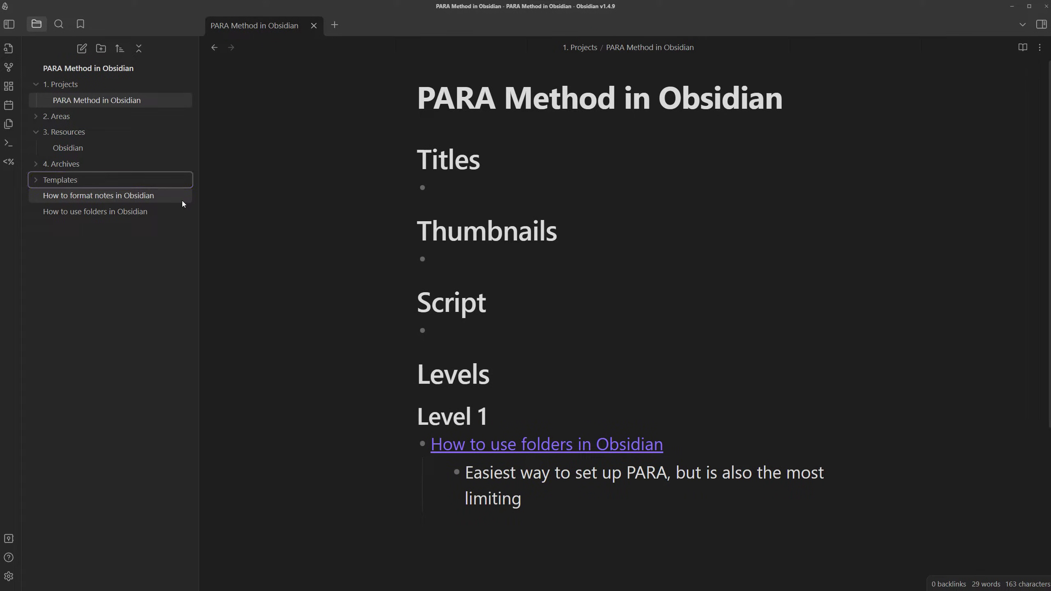
Create a note titled 'Project Template' inside the Templates folder.
right_click(89, 177)
click(132, 192)
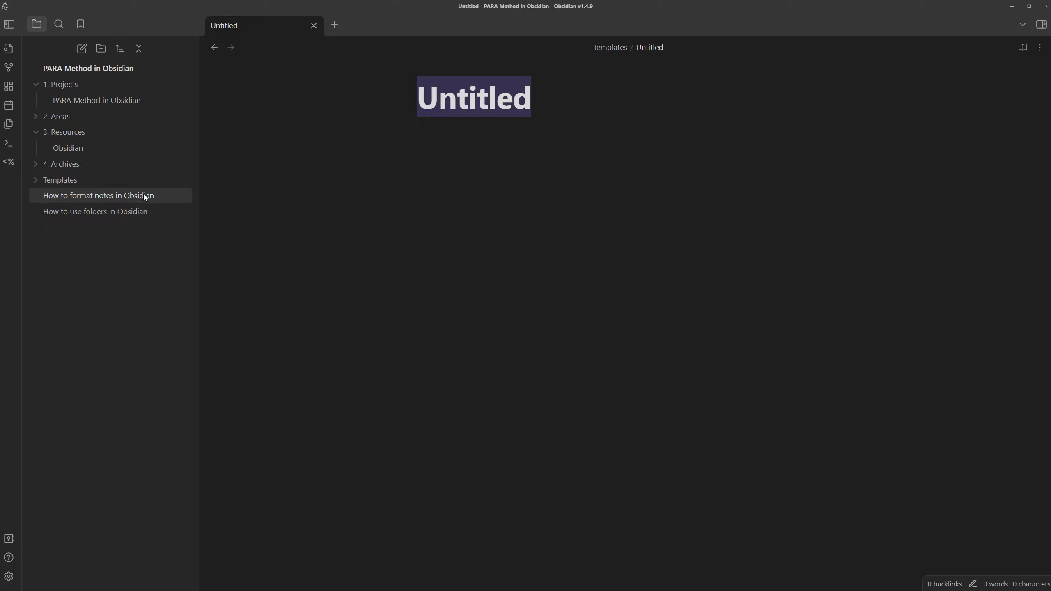
text(Project Template)
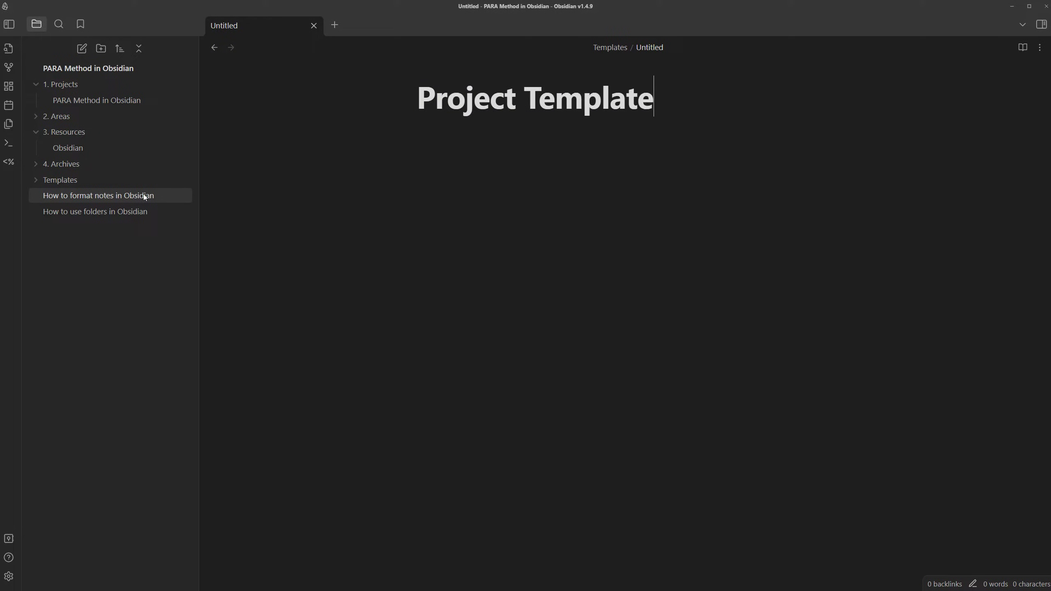
key(Return)
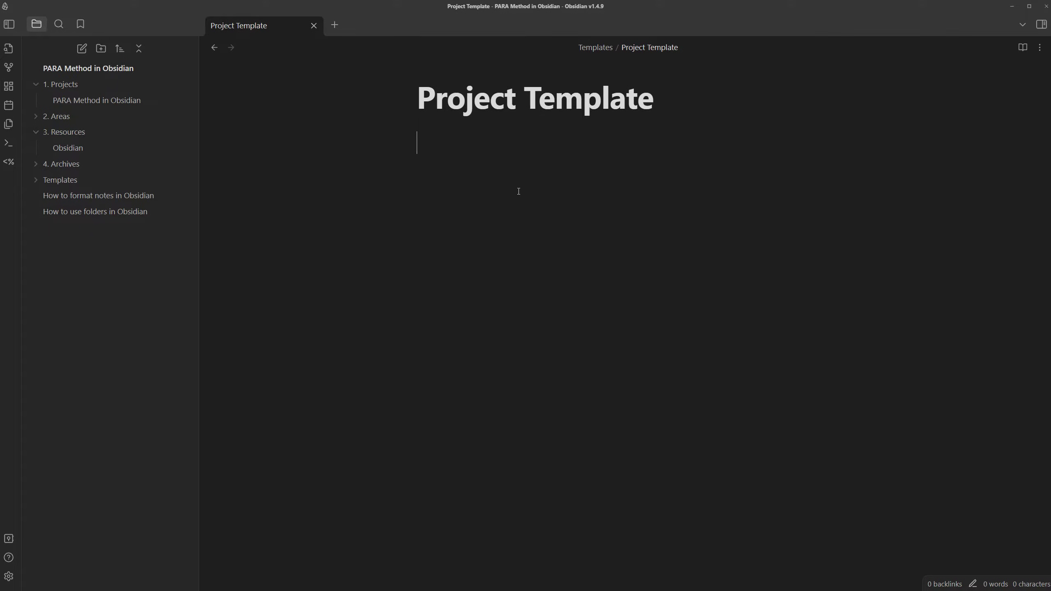
Add an empty Status property to the note via the command palette.
key(ctrl+p)
text(proper)
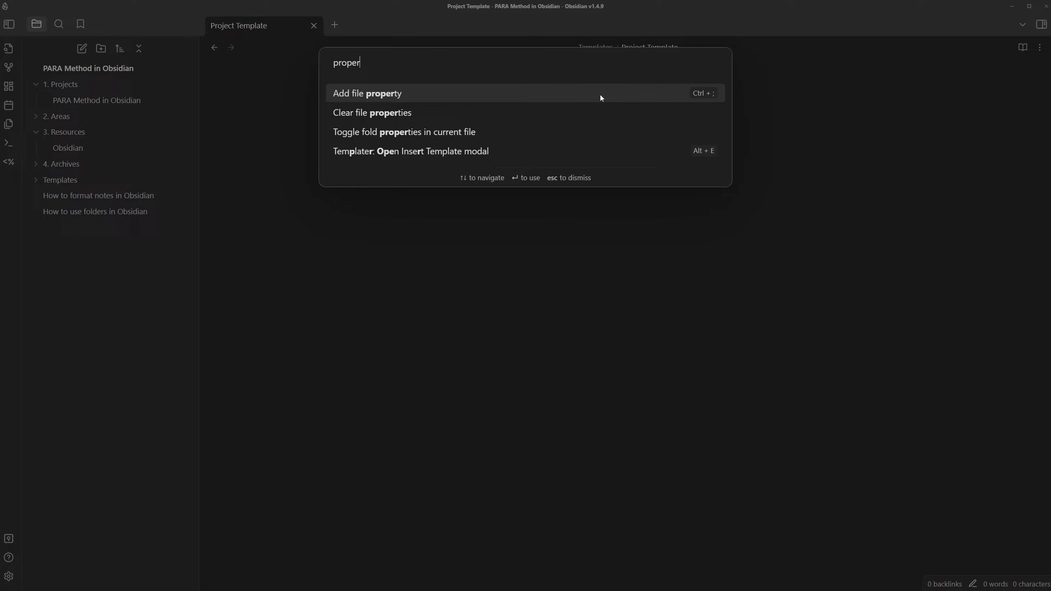
click(398, 95)
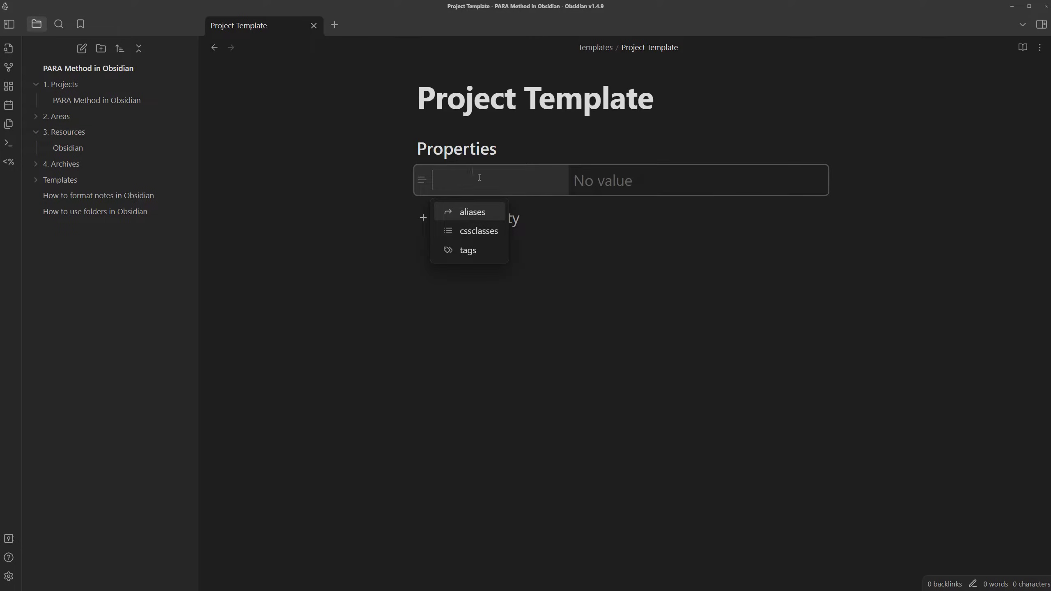
text(Status)
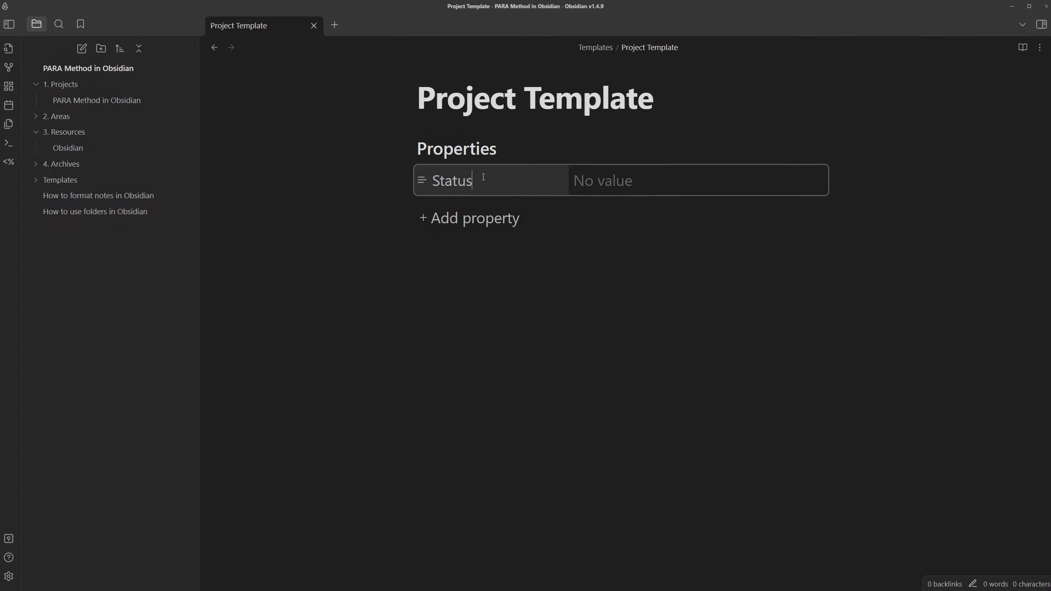
click(590, 183)
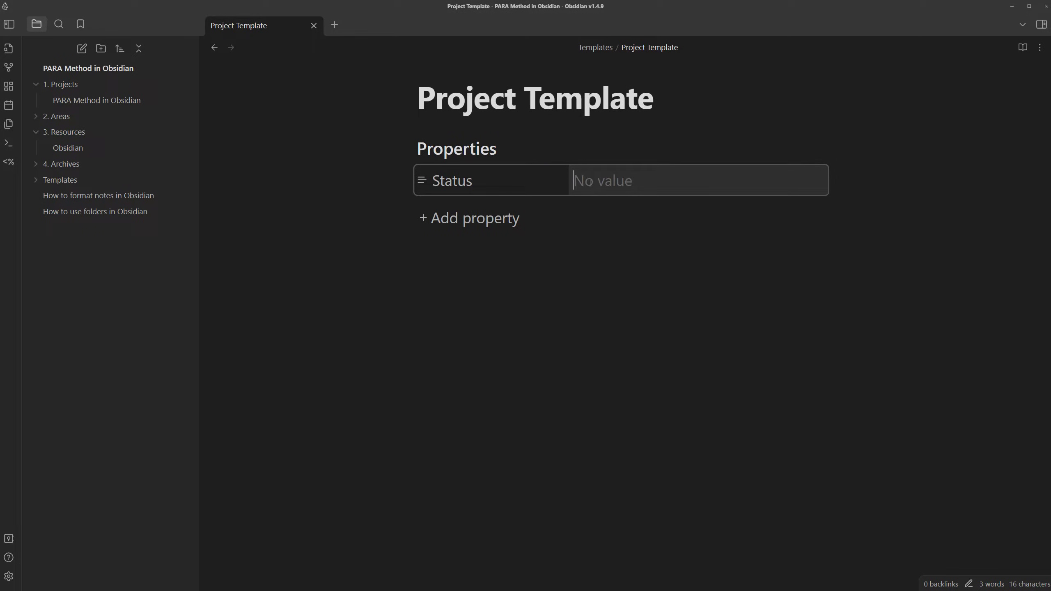
key(super+period)
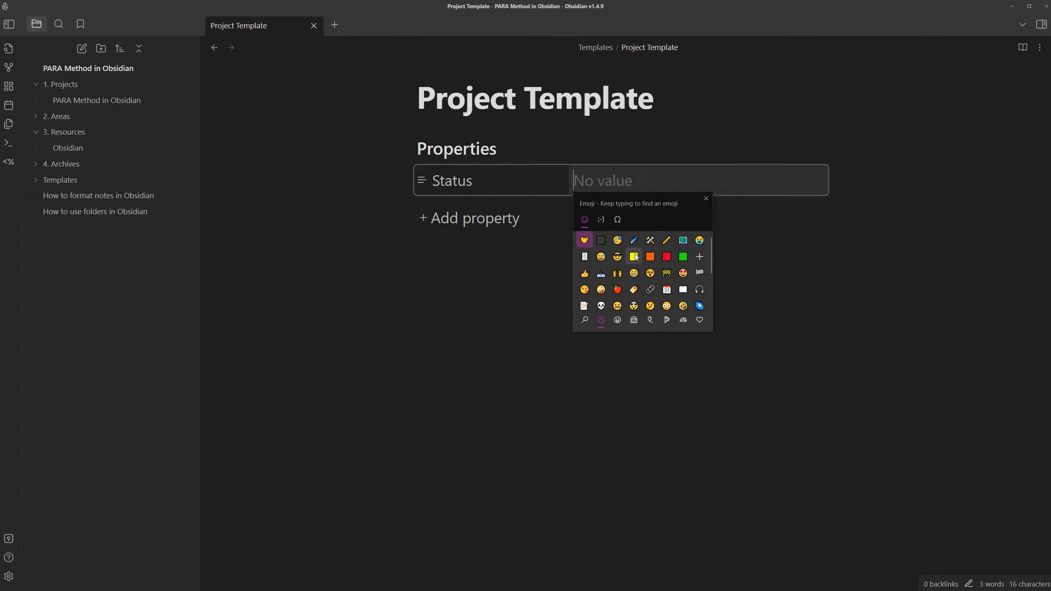
key(Escape)
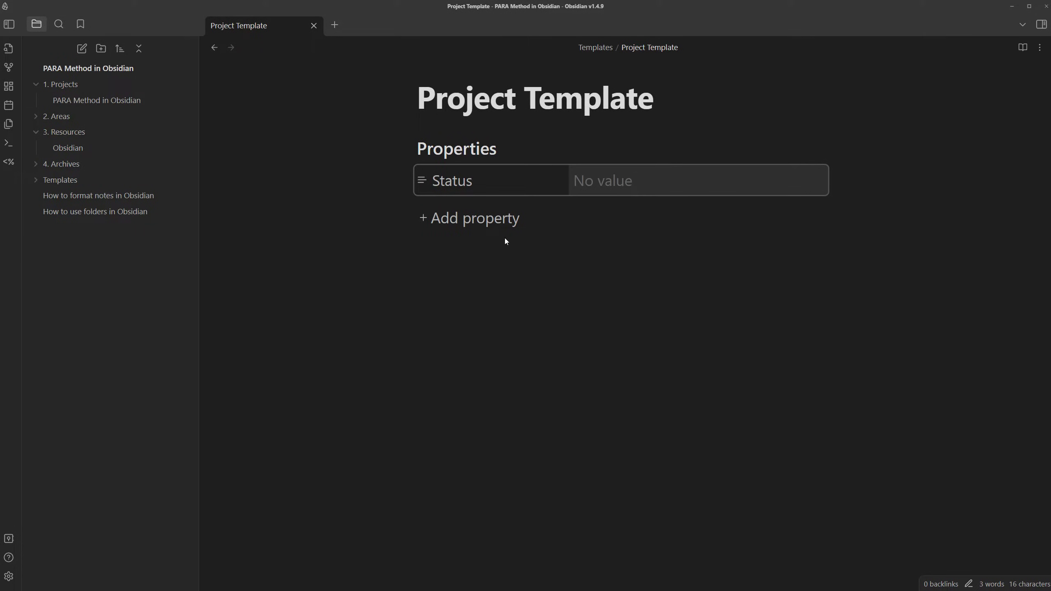
click(517, 293)
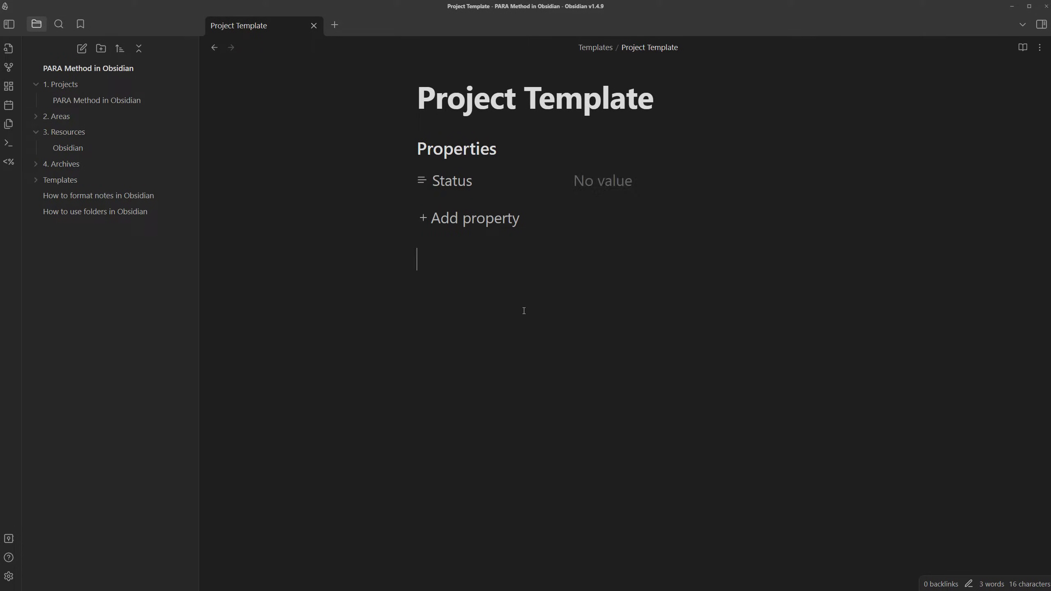
Add the built-in tags property holding the tag 'project'.
click(481, 225)
text(Tags)
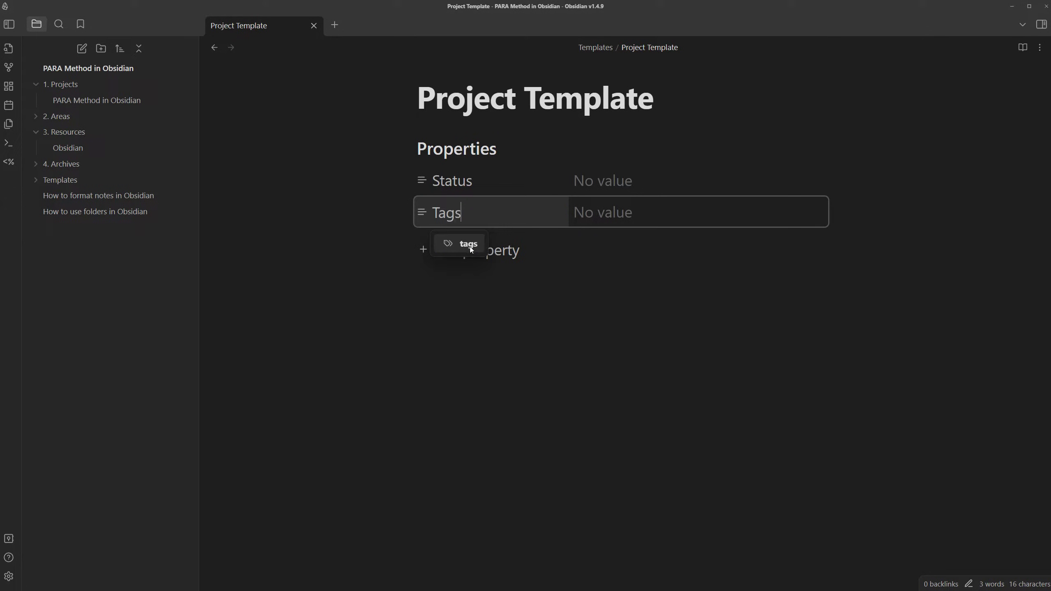
click(469, 246)
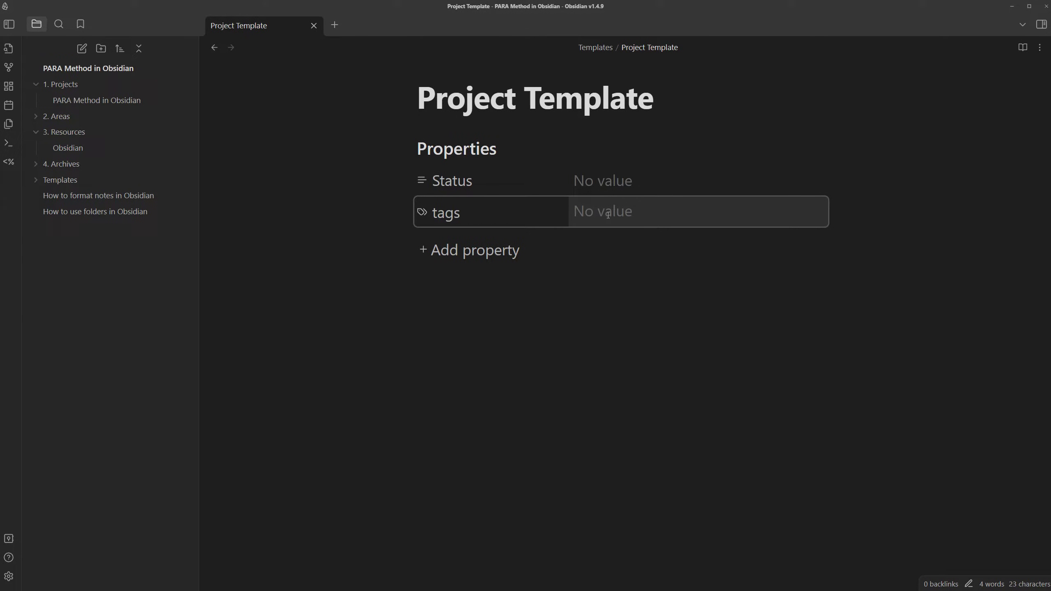
text(project)
key(Return)
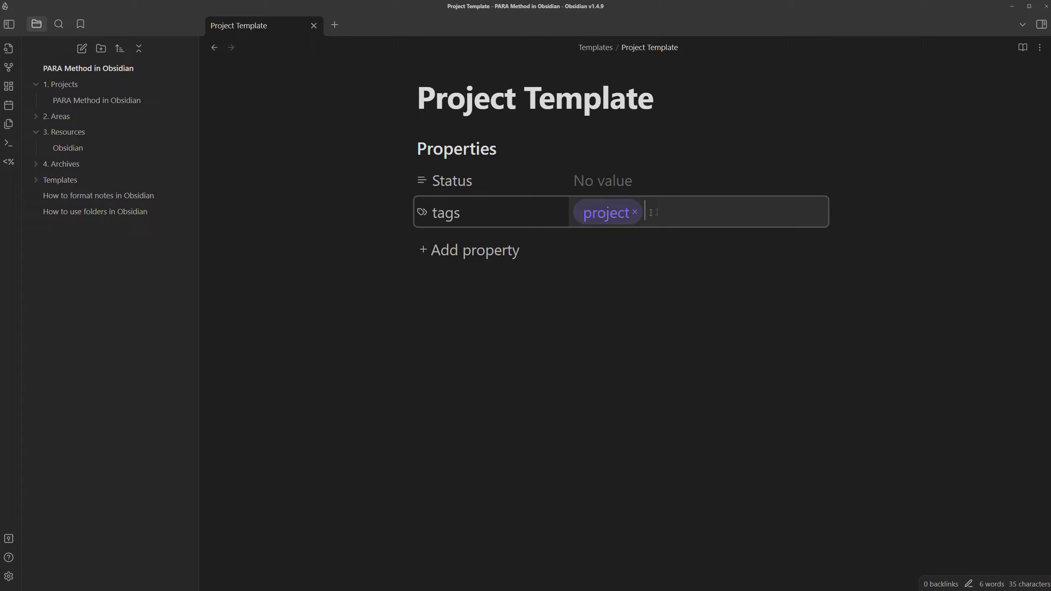
key(Return)
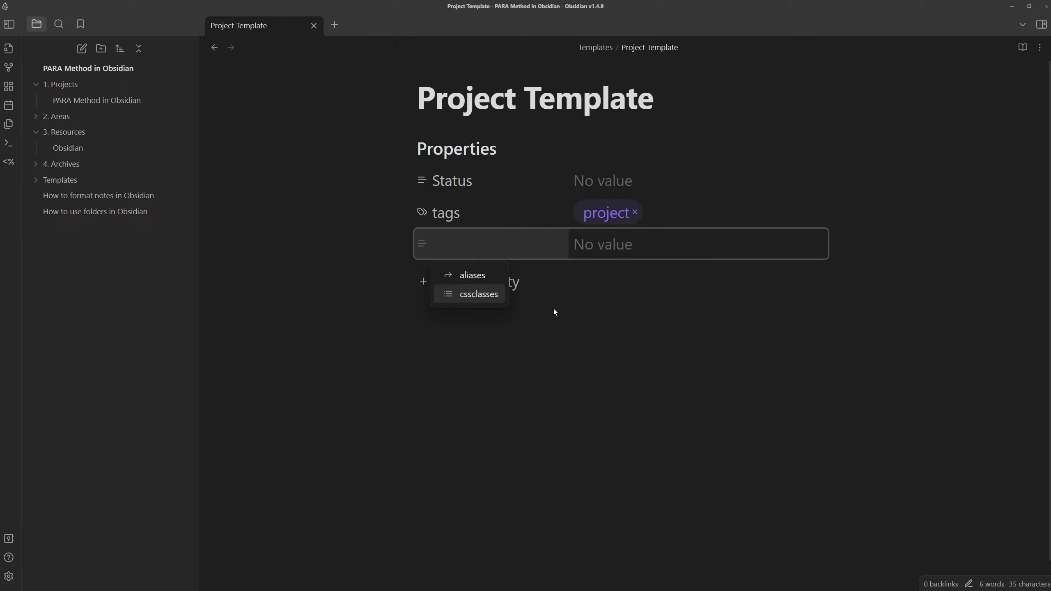
Add a Links property with the value [[My Projects]].
text(Links)
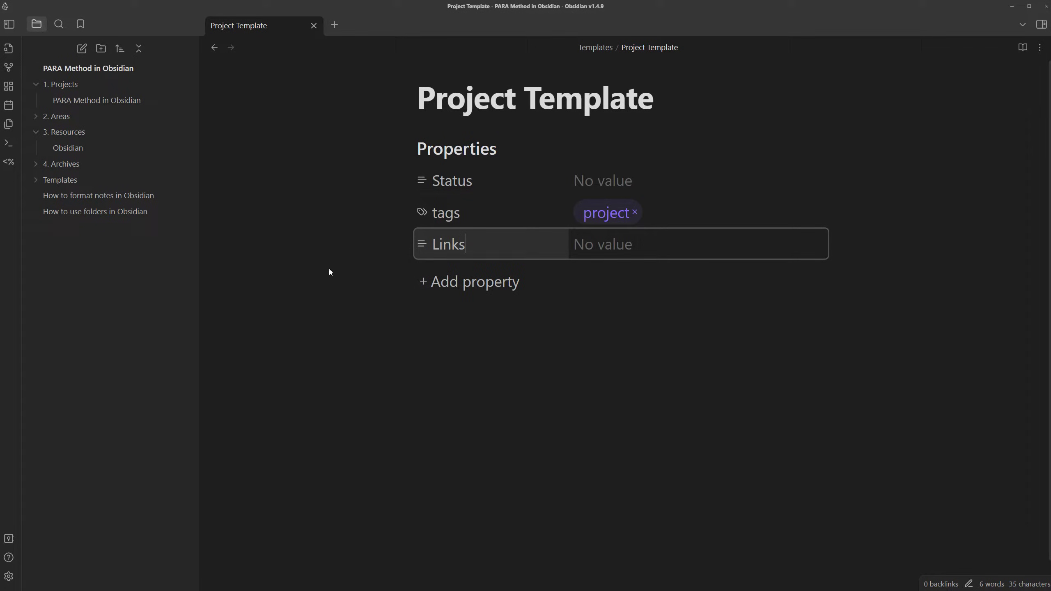
click(584, 239)
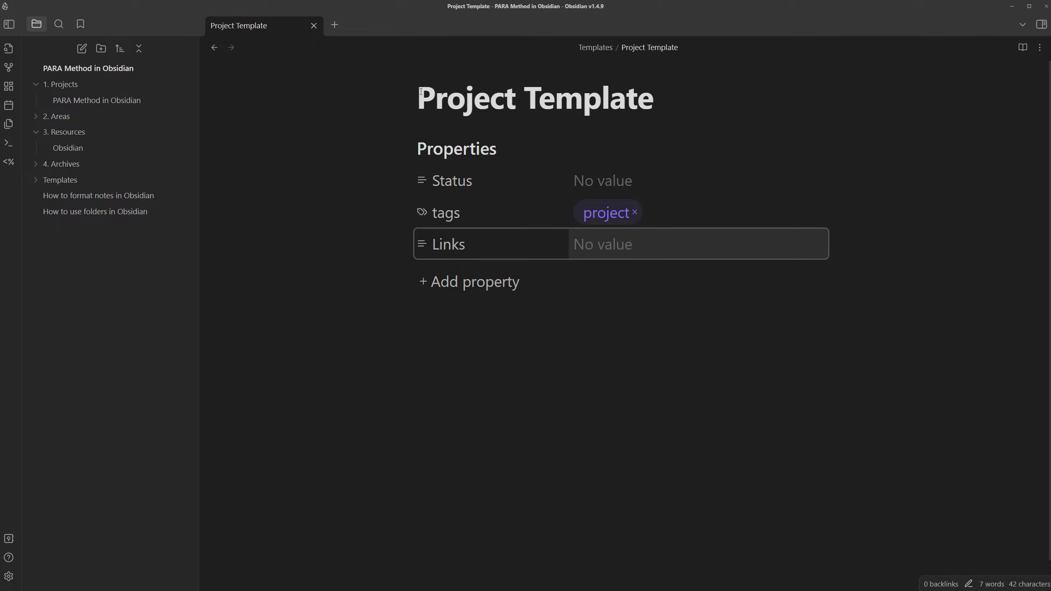
drag(421, 91, 647, 124)
click(607, 244)
text([[My)
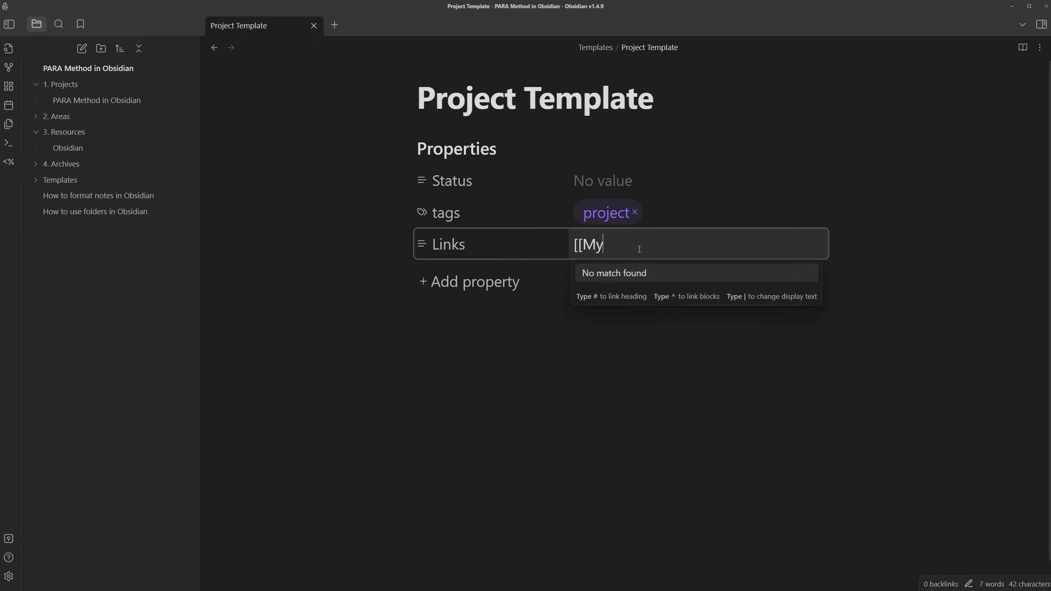
text( Projects]])
key(Return)
Add a Date-type Deadline property set to 15 September 2023.
click(452, 287)
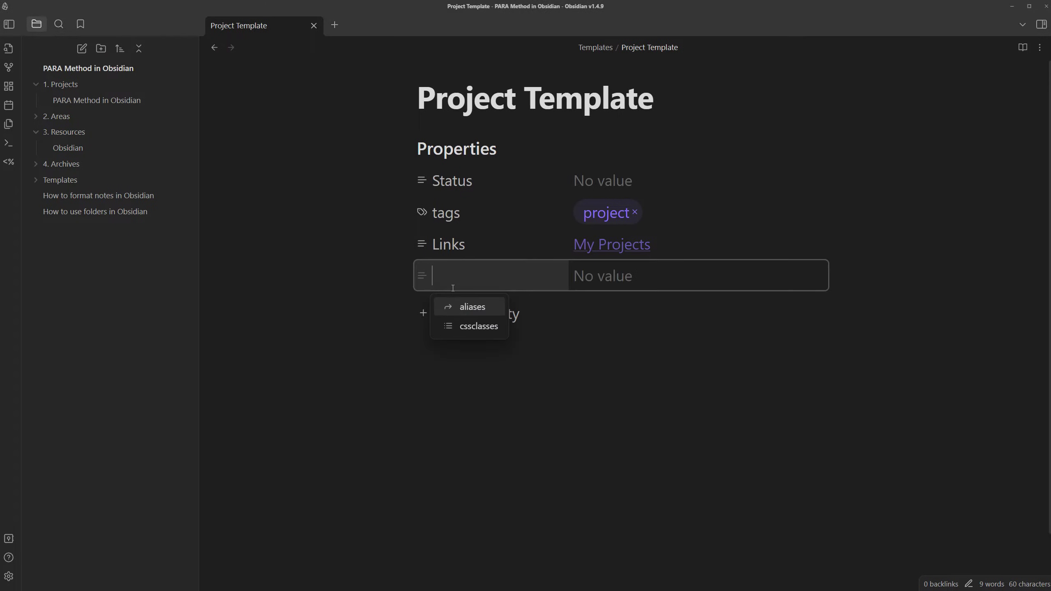
text(Deadline)
click(425, 279)
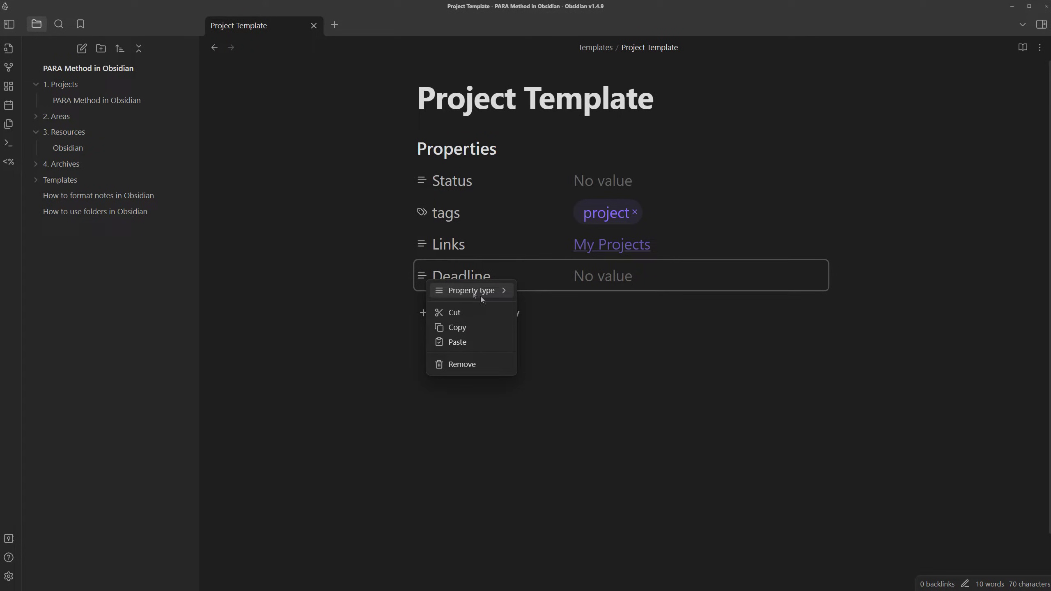
mouse_move(480, 295)
click(550, 347)
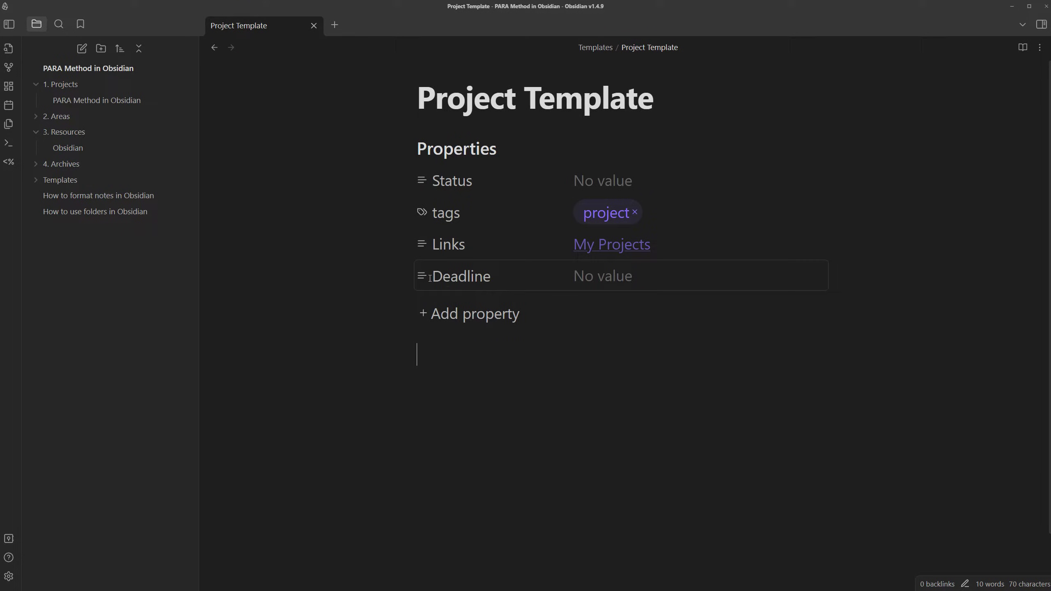
click(423, 276)
click(534, 350)
click(577, 277)
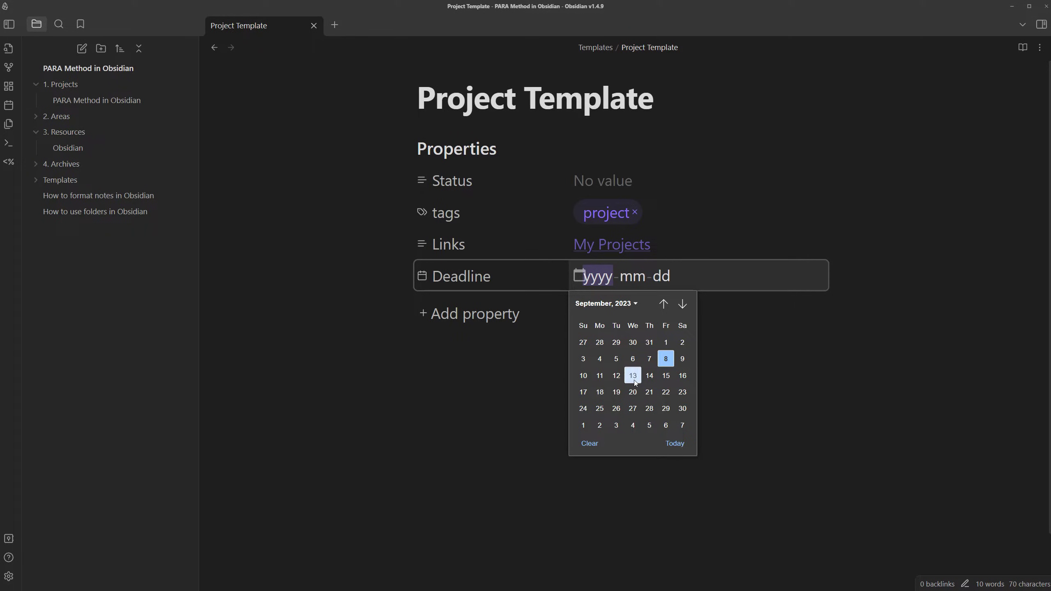
click(666, 376)
click(557, 376)
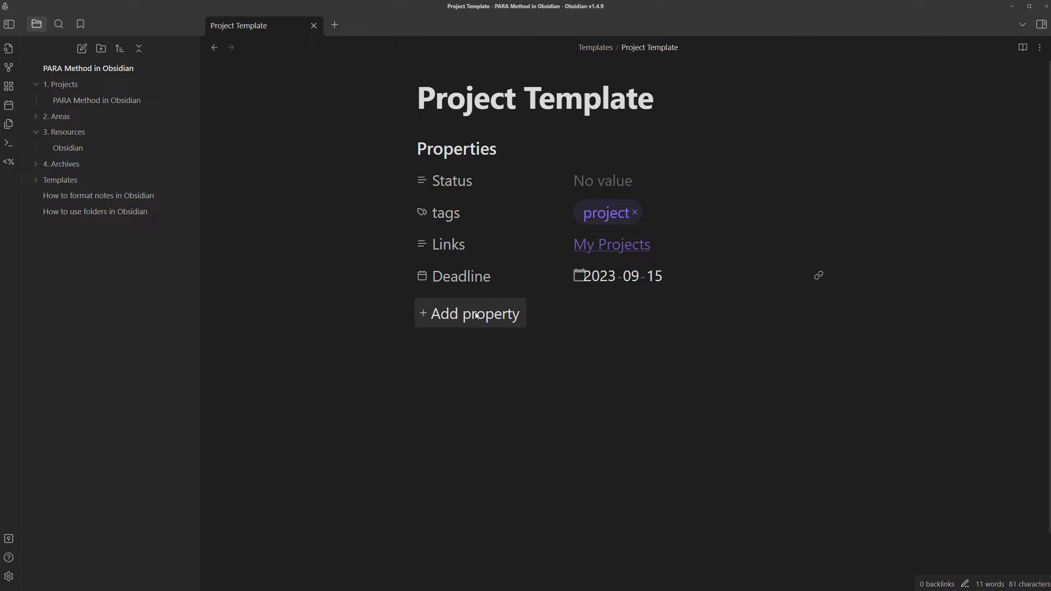
Add an Area property and leave its value empty.
click(451, 310)
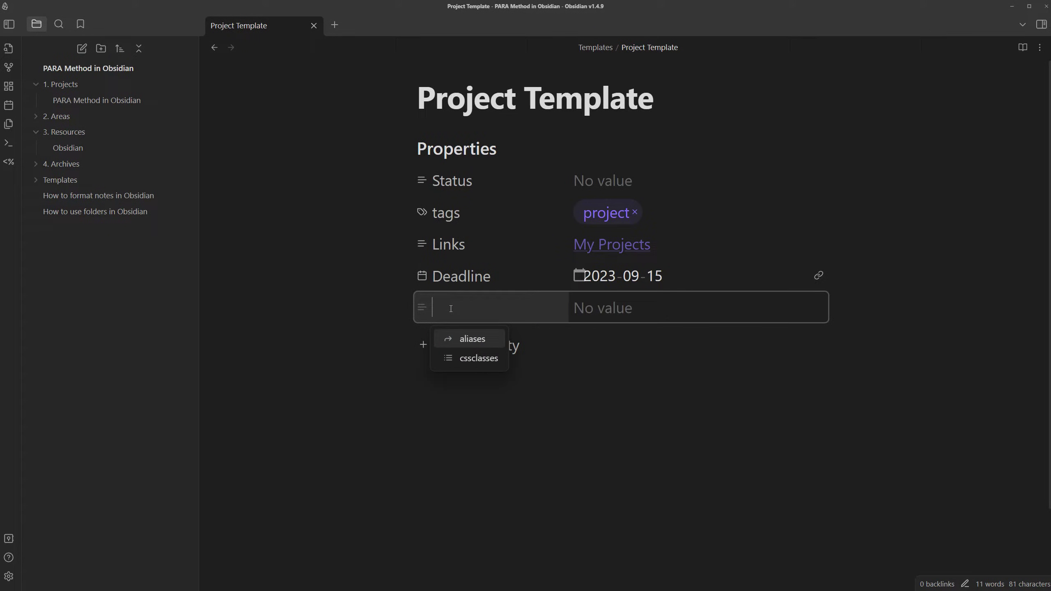
text(Area)
click(617, 308)
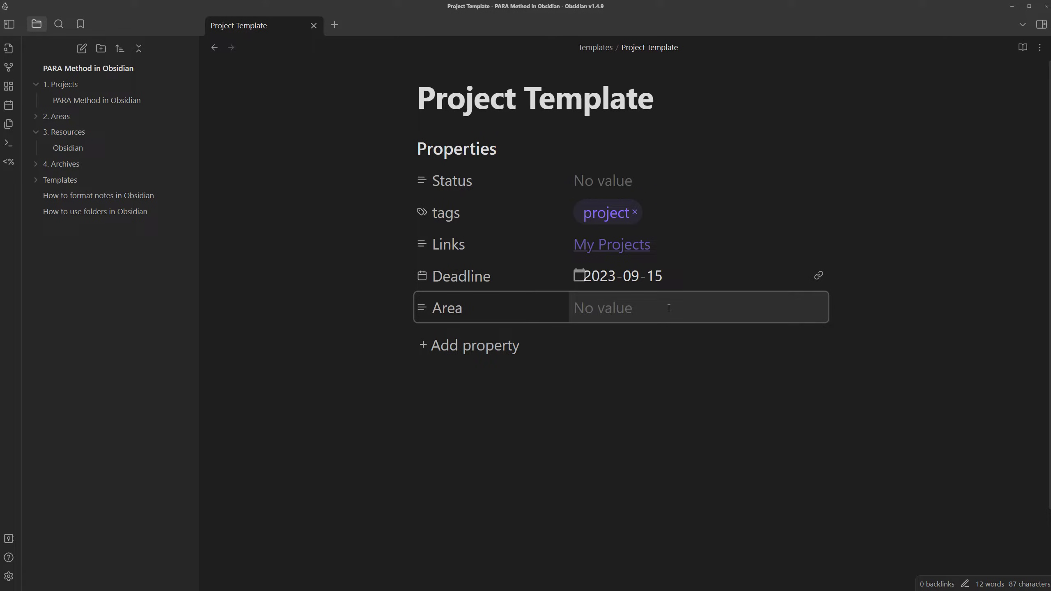
text([[)
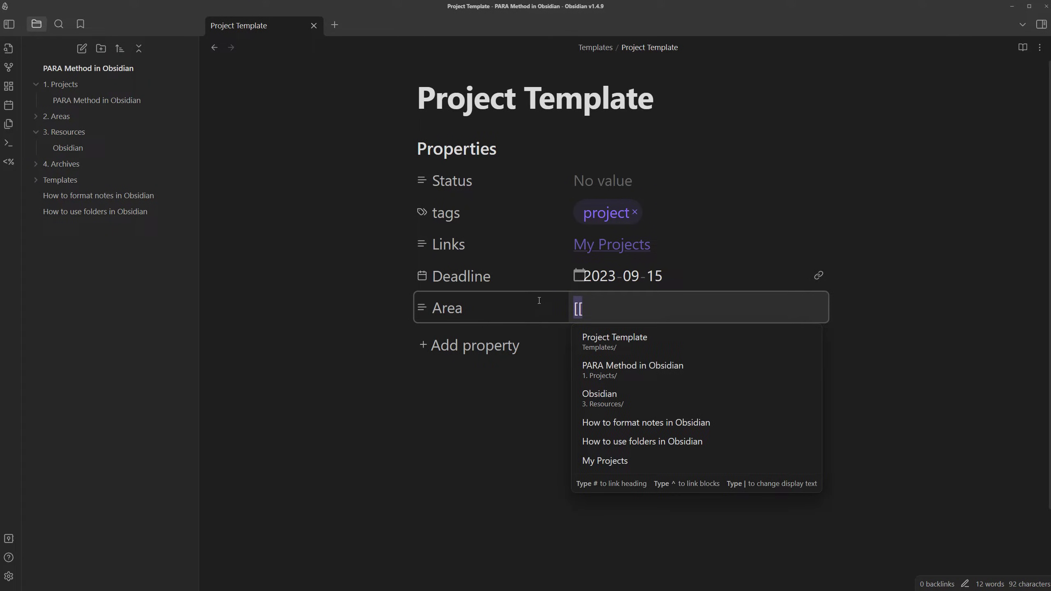
key(BackSpace)
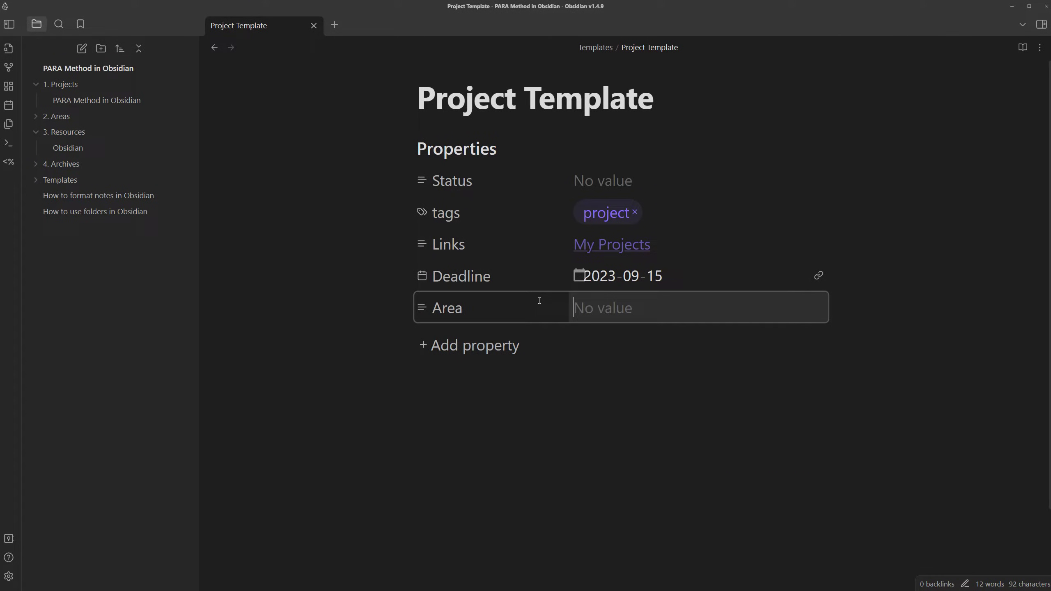
text([[My You)
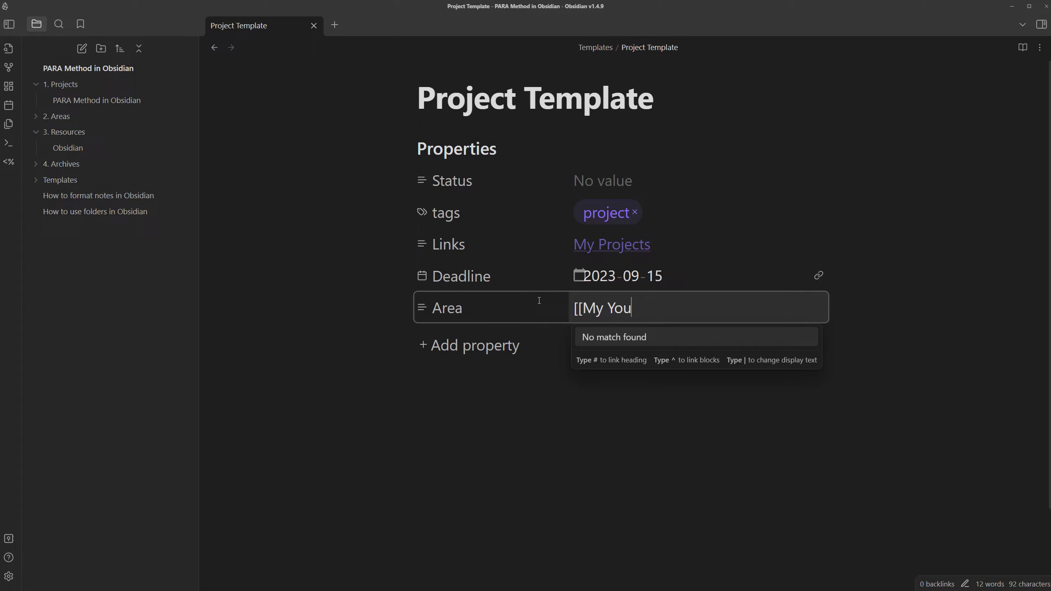
text(Tube Cha)
click(417, 387)
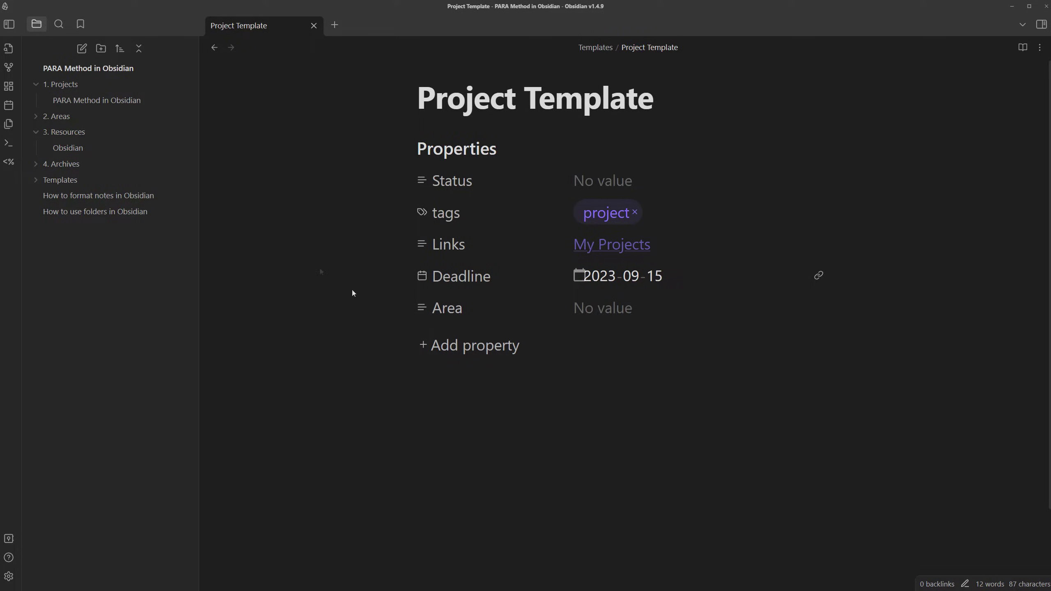
In PARA Method in Obsidian, select the Titles, Thumbnails and Script sections.
click(97, 101)
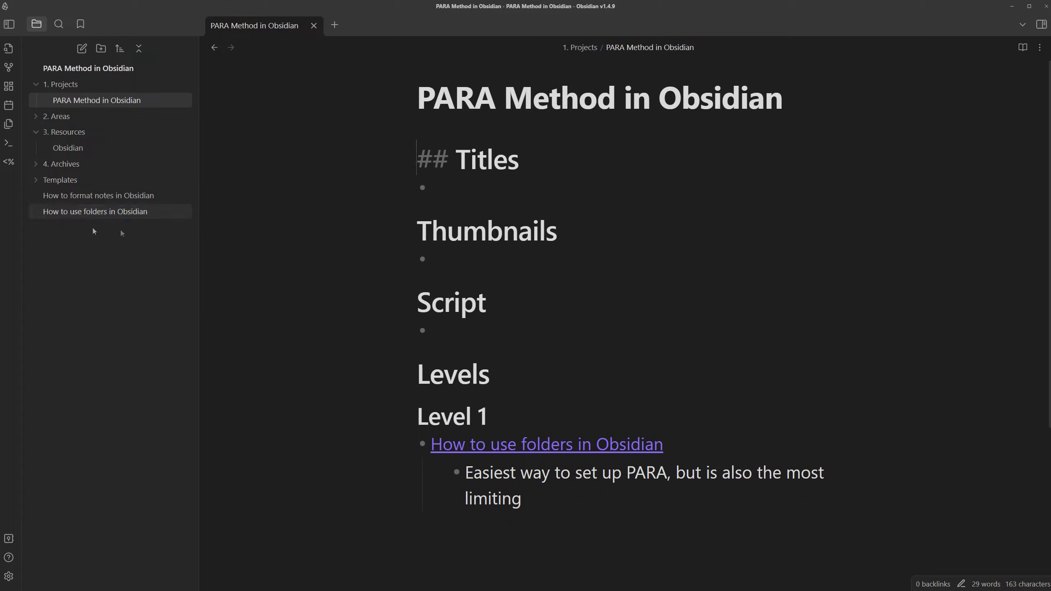
drag(430, 332, 415, 144)
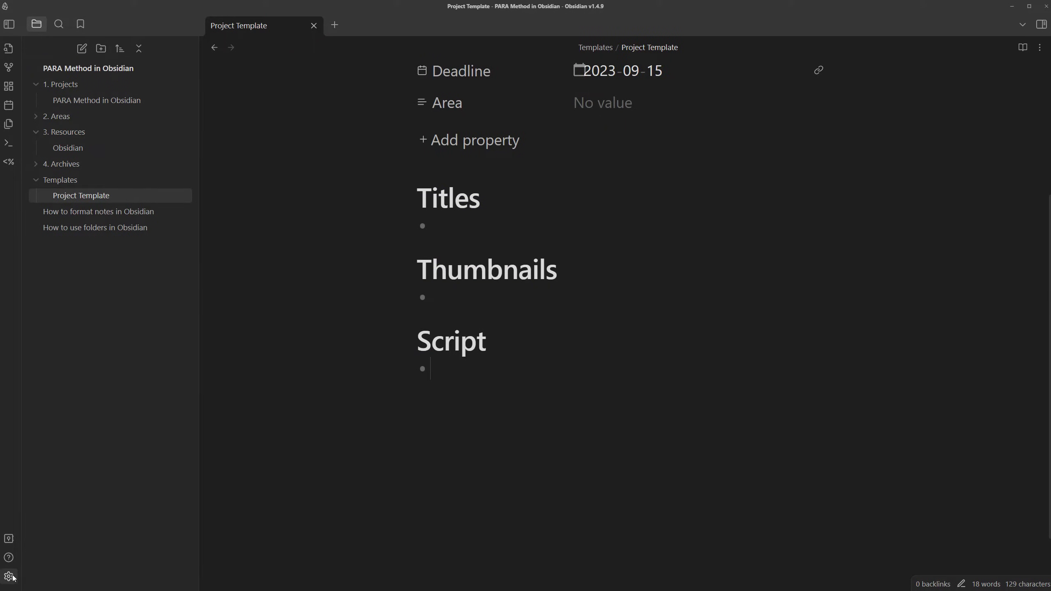
click(8, 576)
Set Templater's template folder to Templates and enable triggering on new file creation.
click(232, 418)
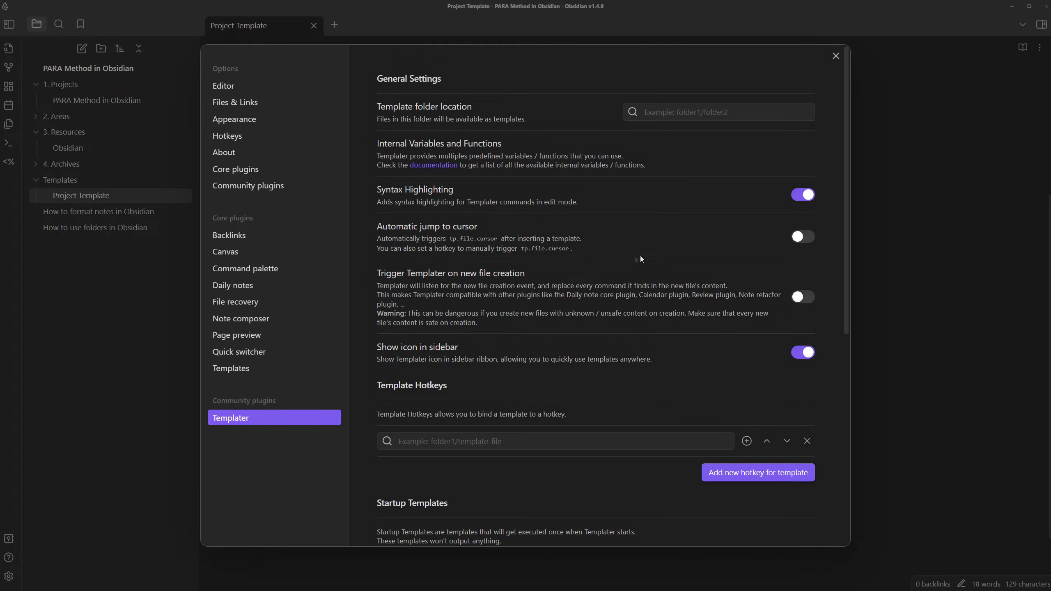
click(723, 114)
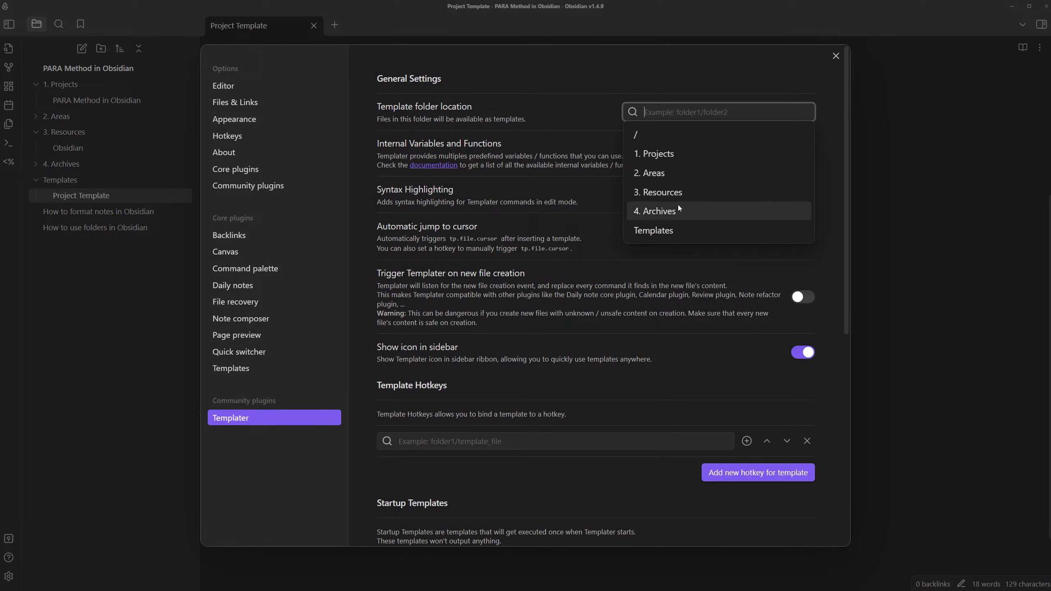
click(655, 228)
scroll(415, 236, down, 1)
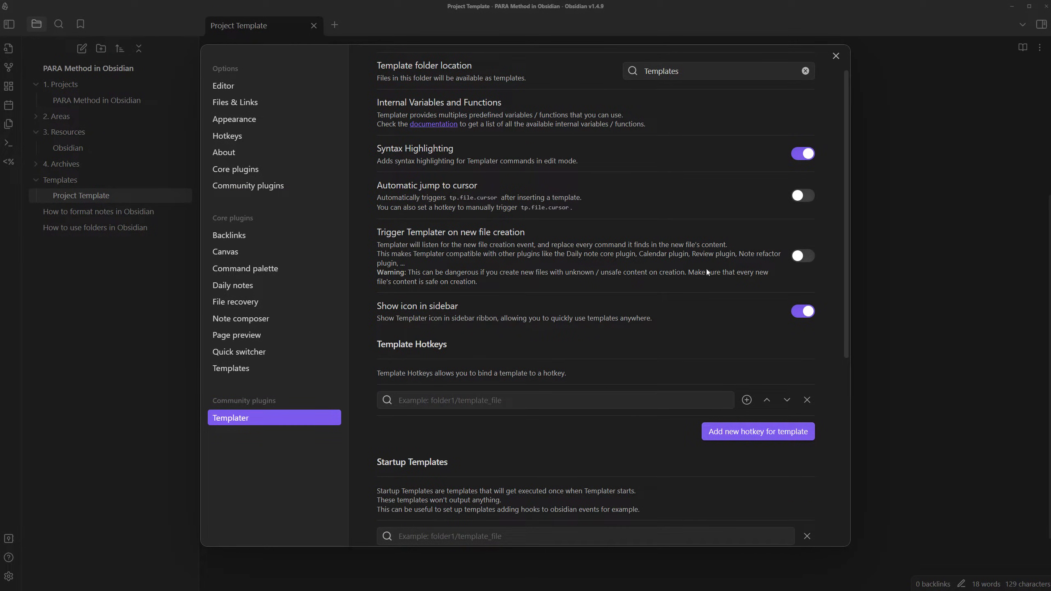
click(798, 264)
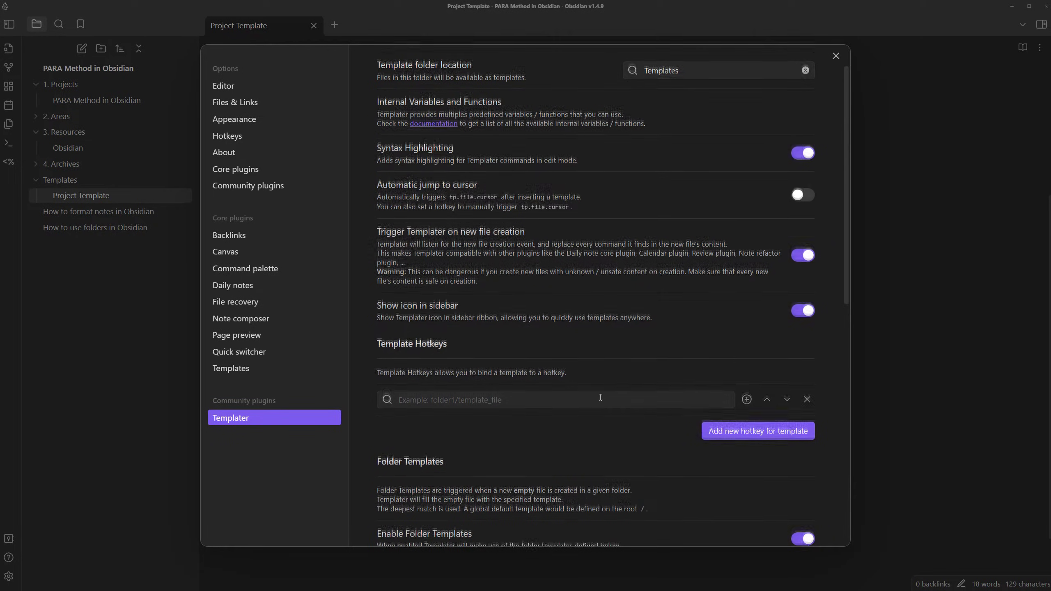
Add a folder template mapping 1. Projects to Templates/Project Template.md.
scroll(611, 359, down, 1)
scroll(611, 358, down, 4)
click(453, 399)
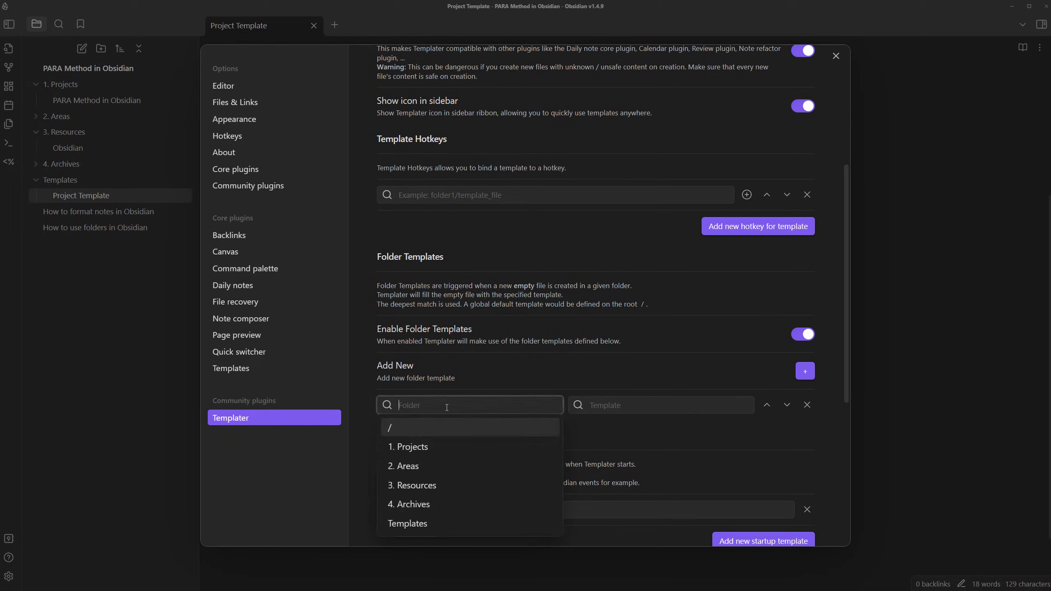
click(476, 380)
click(435, 405)
click(413, 448)
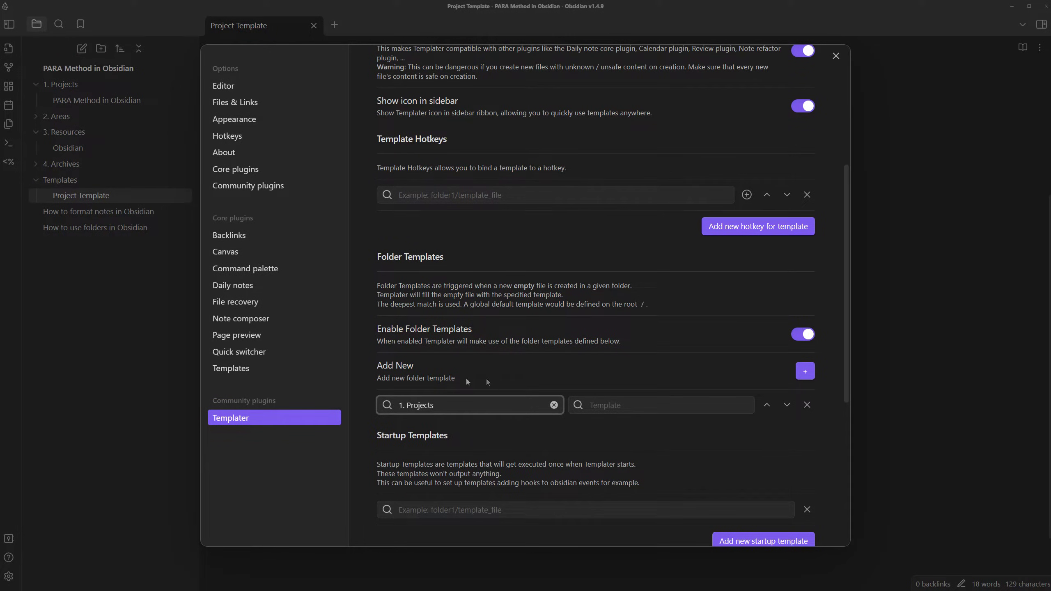
click(612, 405)
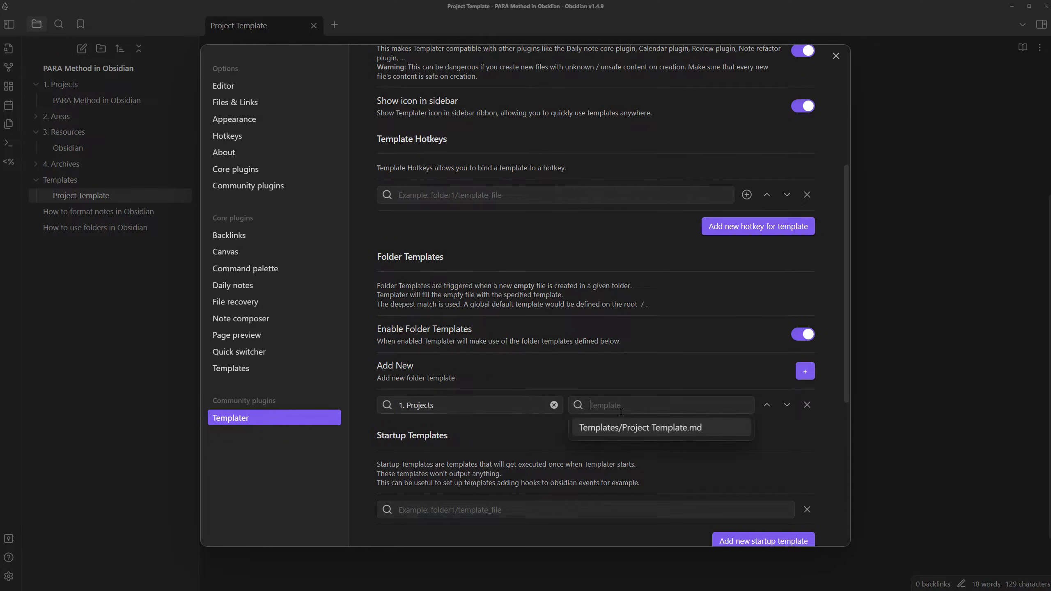
click(637, 428)
click(955, 290)
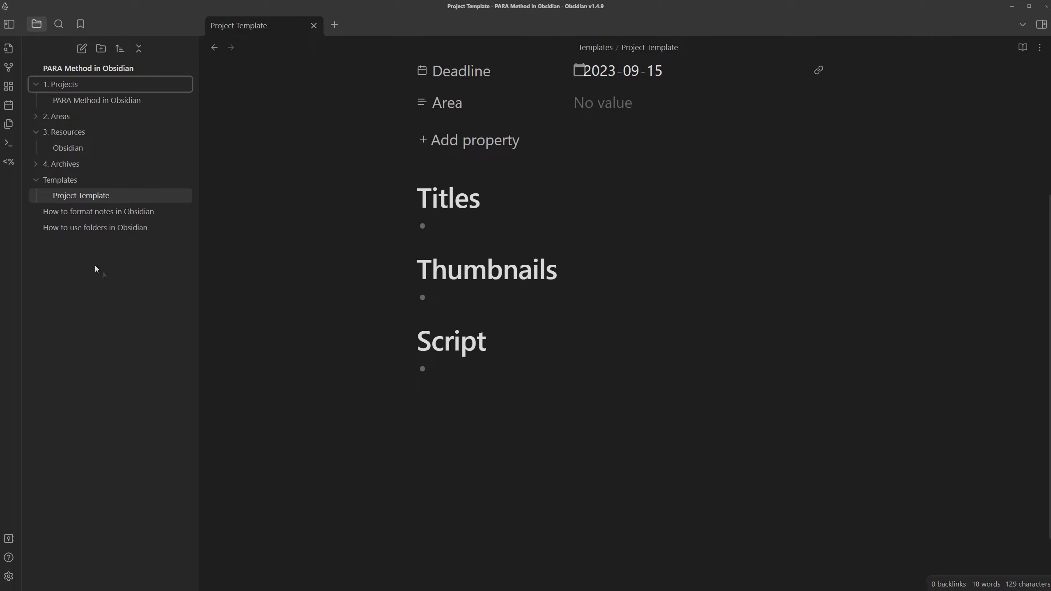
Create a templated note in 1. Projects and select the old note's Levels section.
right_click(82, 88)
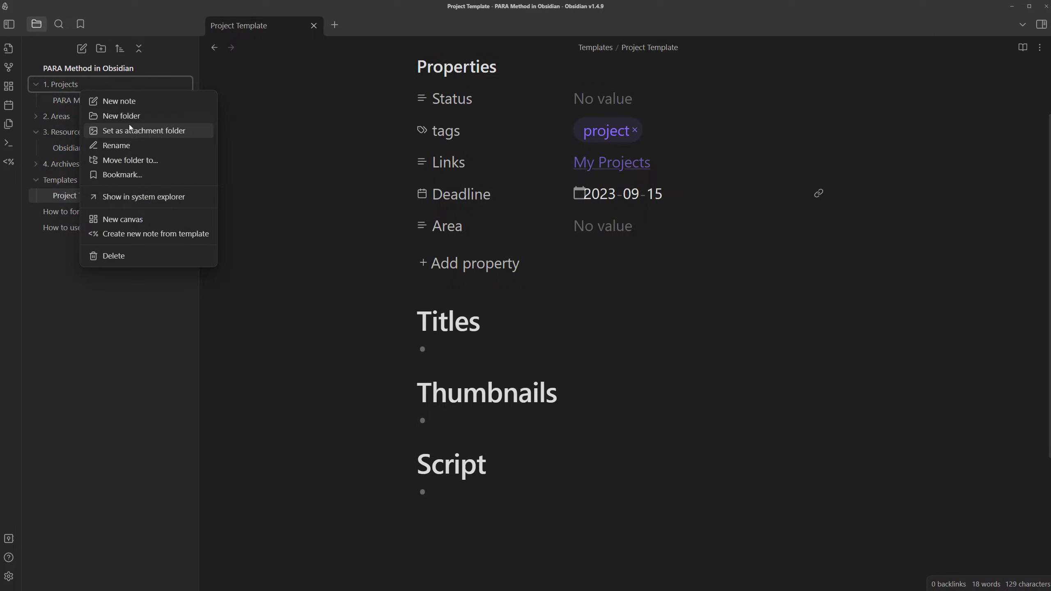
click(110, 101)
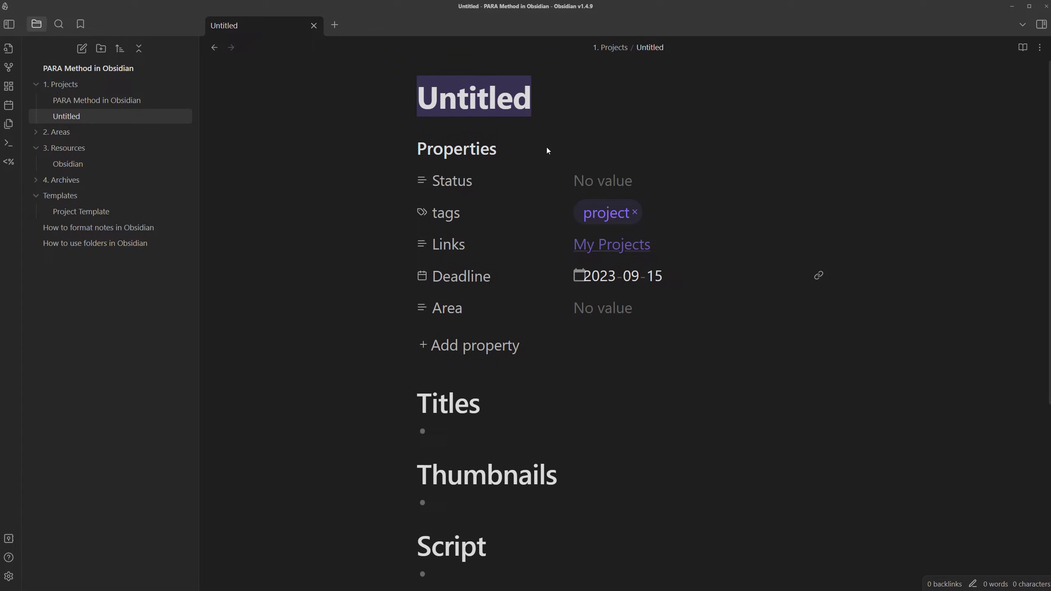
key(ctrl+alt+Left)
drag(522, 498, 347, 373)
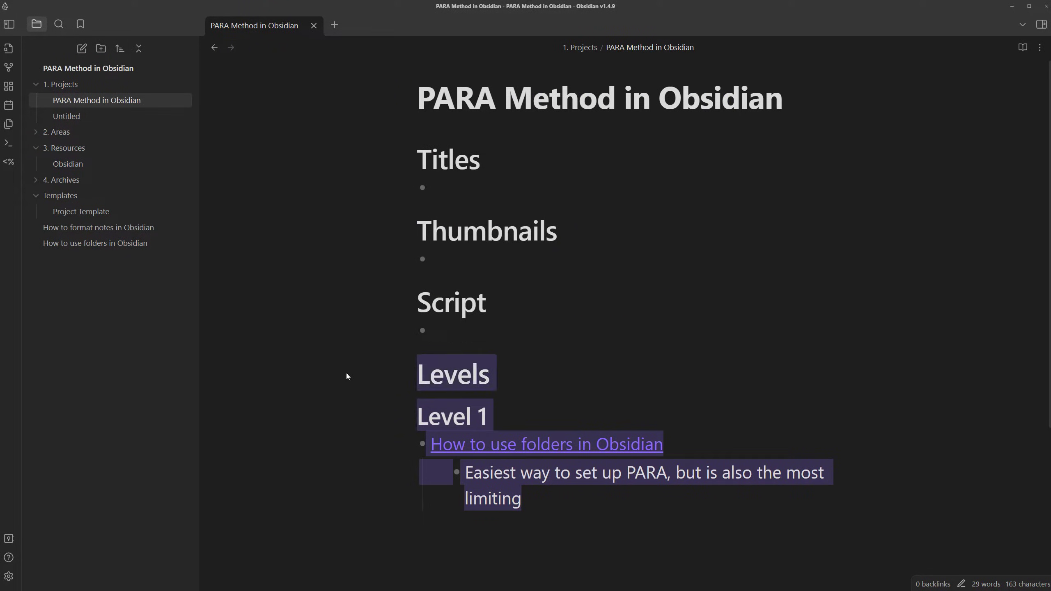
Delete the old PARA Method in Obsidian note and title the new one 'PARA Method in Obsidian'.
right_click(87, 101)
click(124, 305)
click(621, 339)
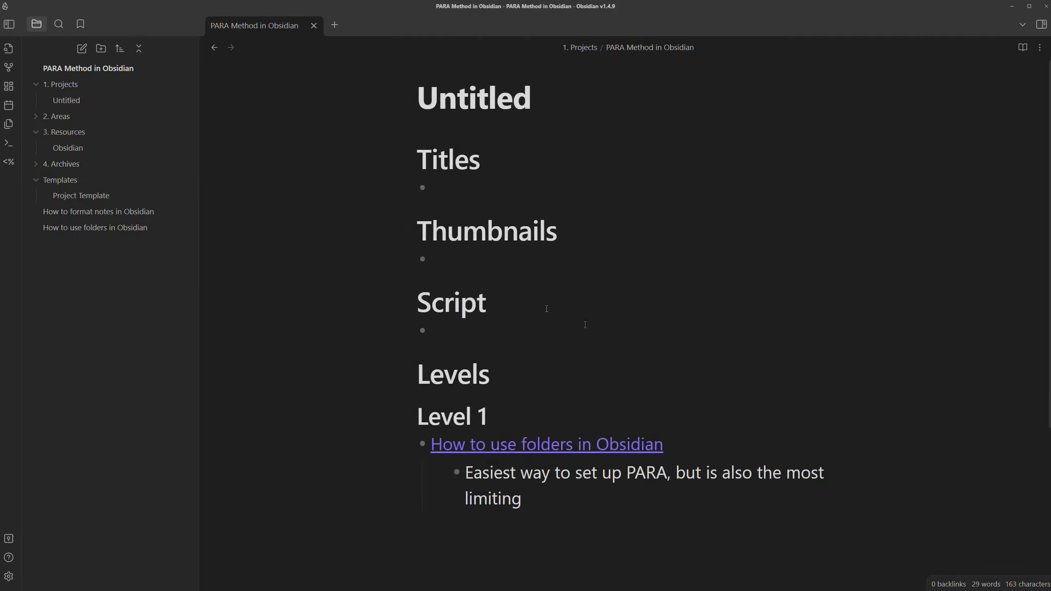
double_click(473, 99)
text(PARA Method in Obsidi)
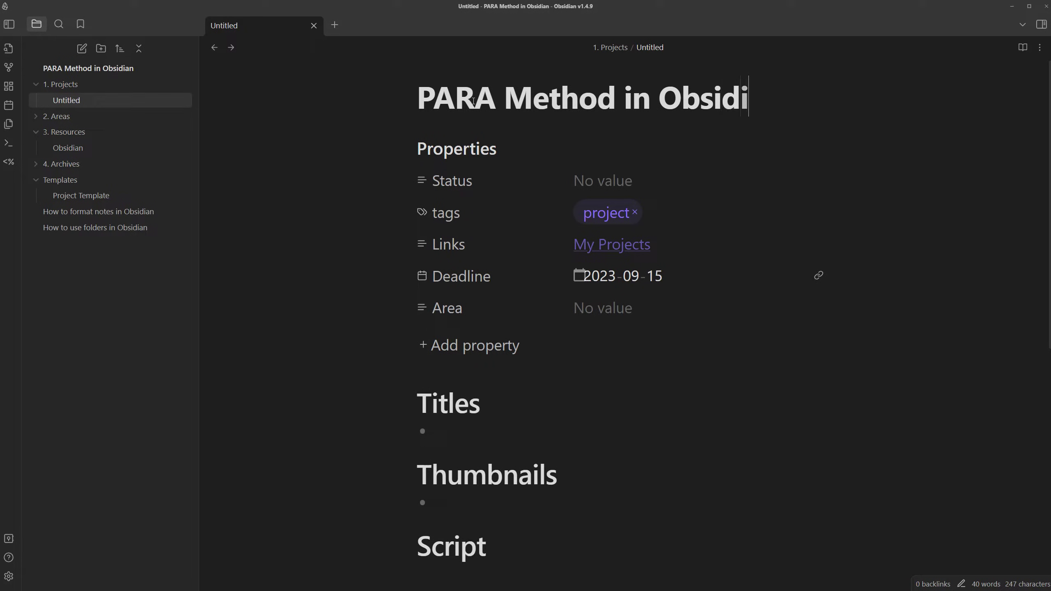
text(an)
key(Return)
Set the Status property to a yellow square emoji.
click(445, 188)
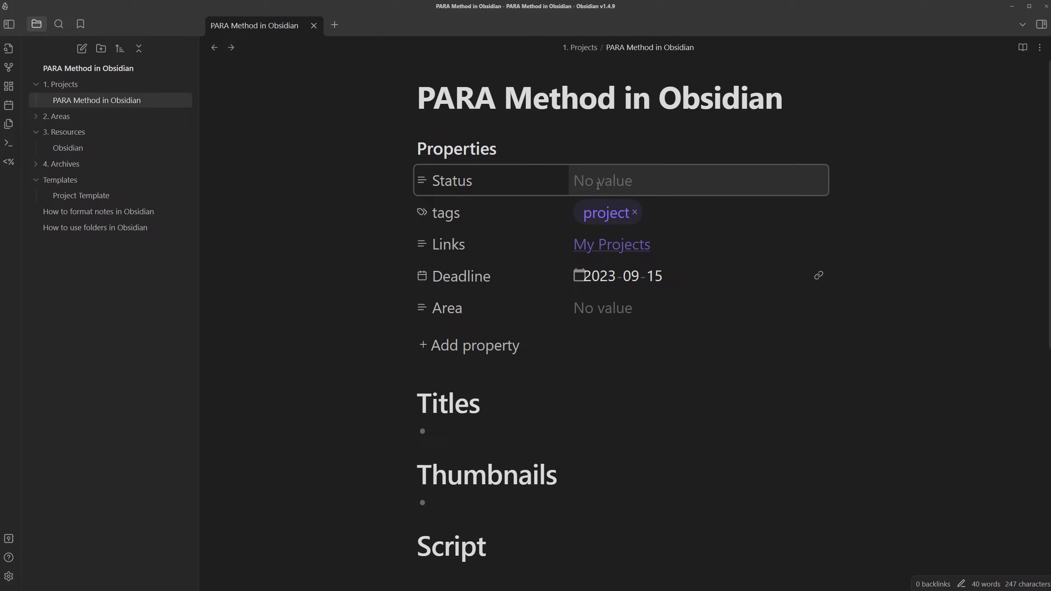
key(super+period)
click(634, 256)
key(Escape)
Link the Area property to [[My YouTube Channel]].
click(655, 307)
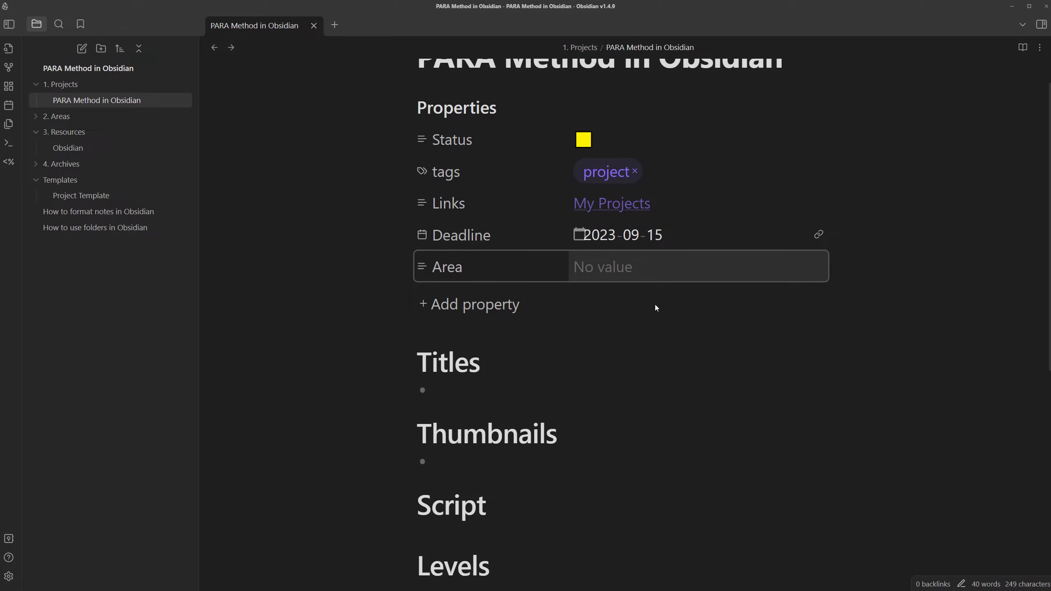
text([[My YouTube Channel)
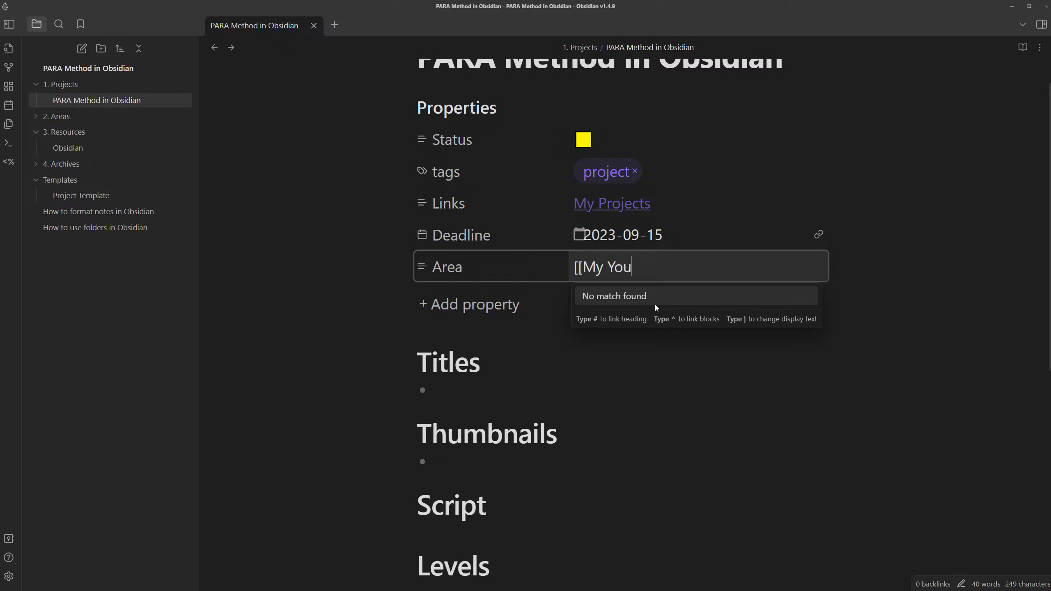
click(934, 251)
scroll(771, 277, up, 1)
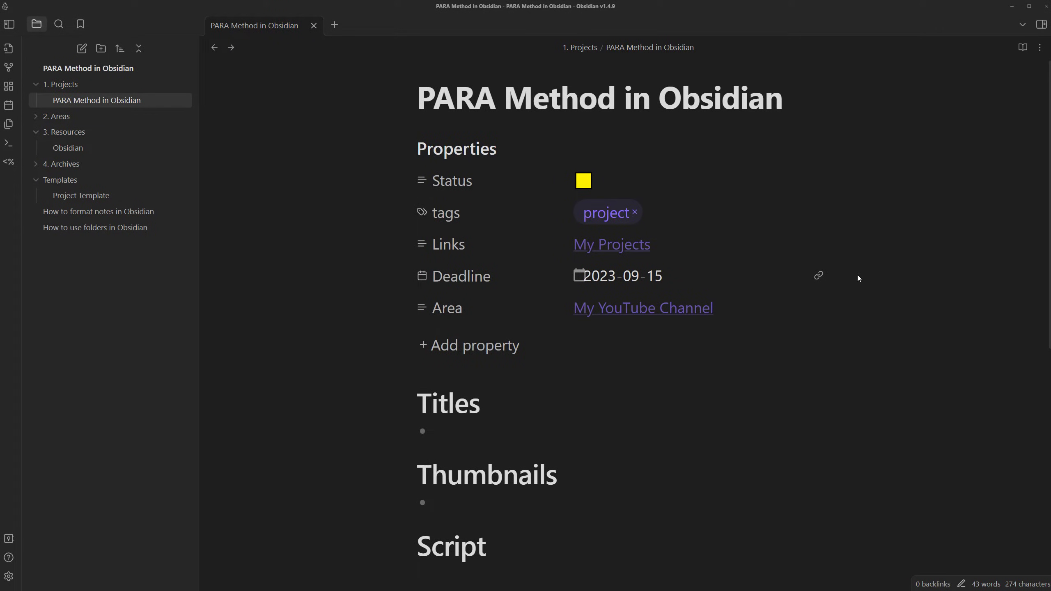
scroll(348, 241, down, 3)
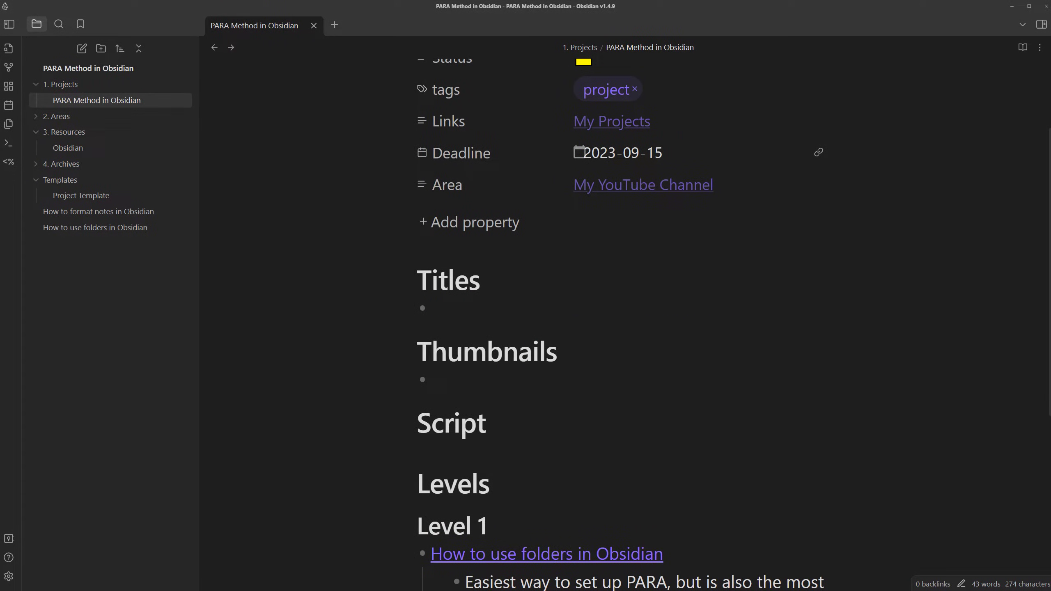
scroll(282, 231, up, 2)
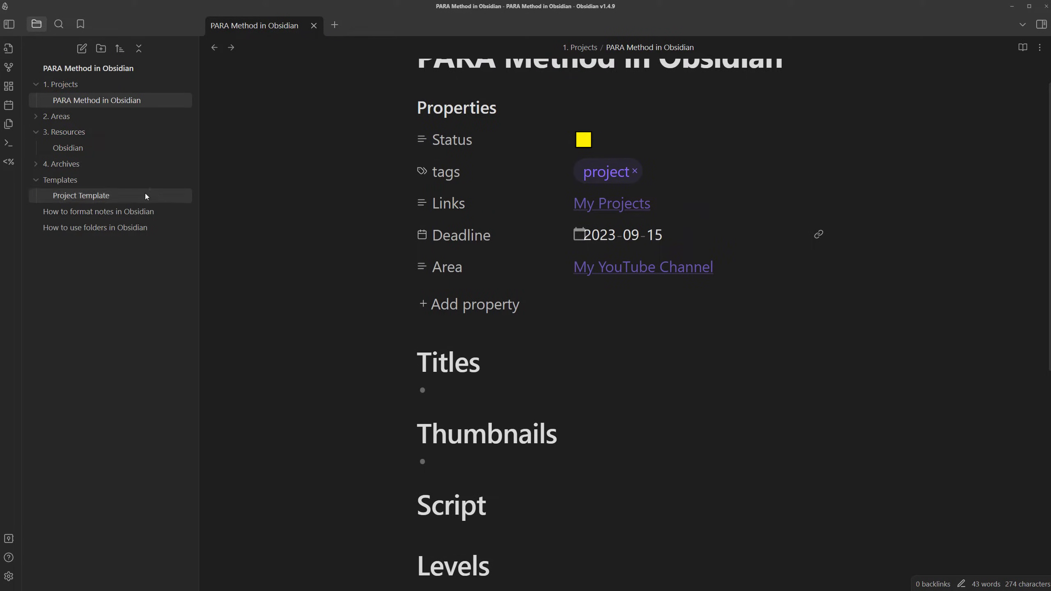
right_click(86, 184)
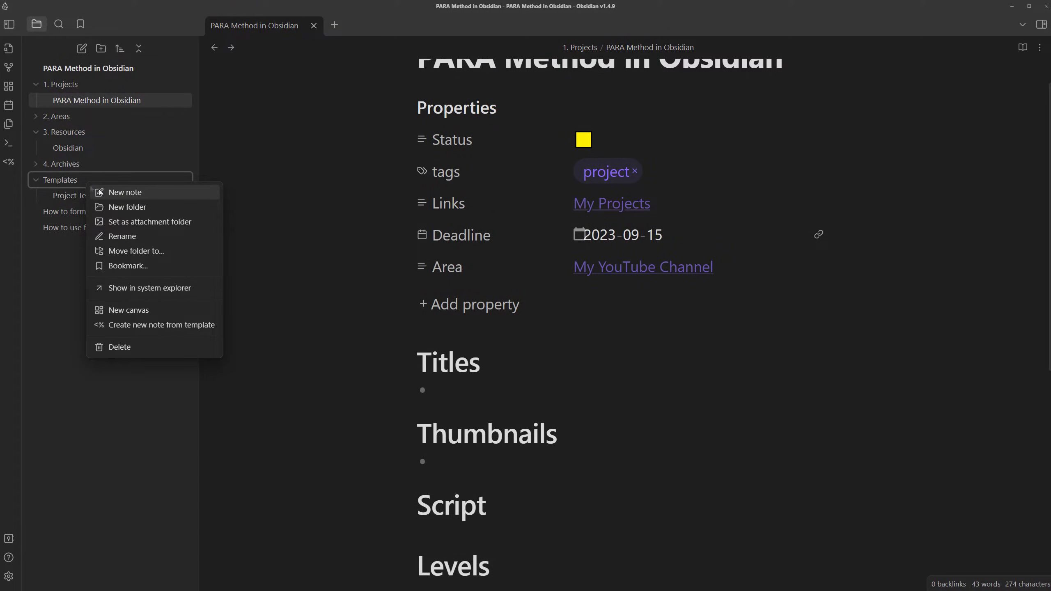
Create an Area Template note in Templates with the tag area.
click(133, 193)
text(Area Template)
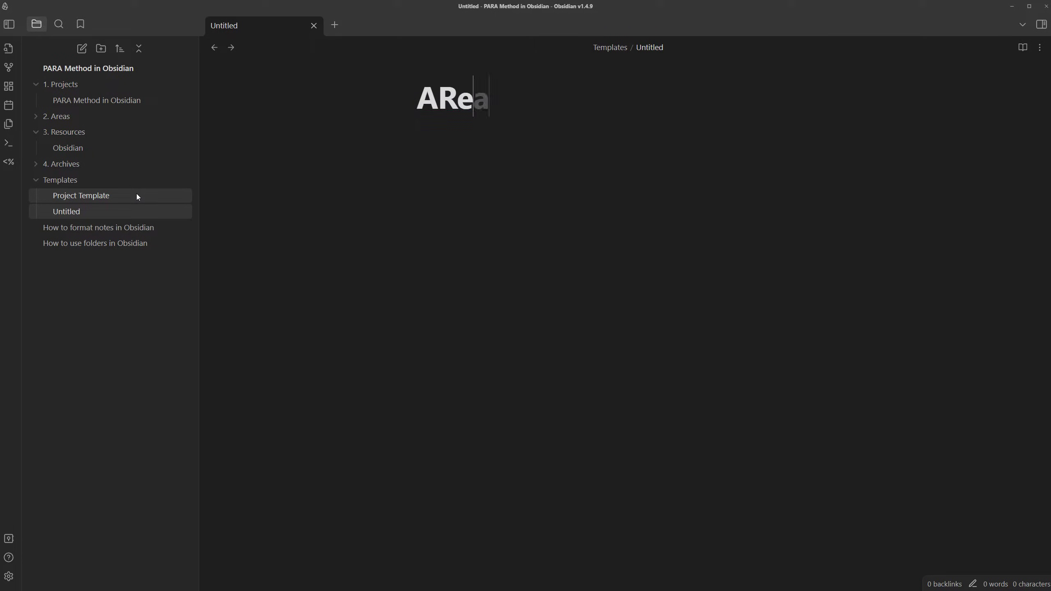
click(426, 152)
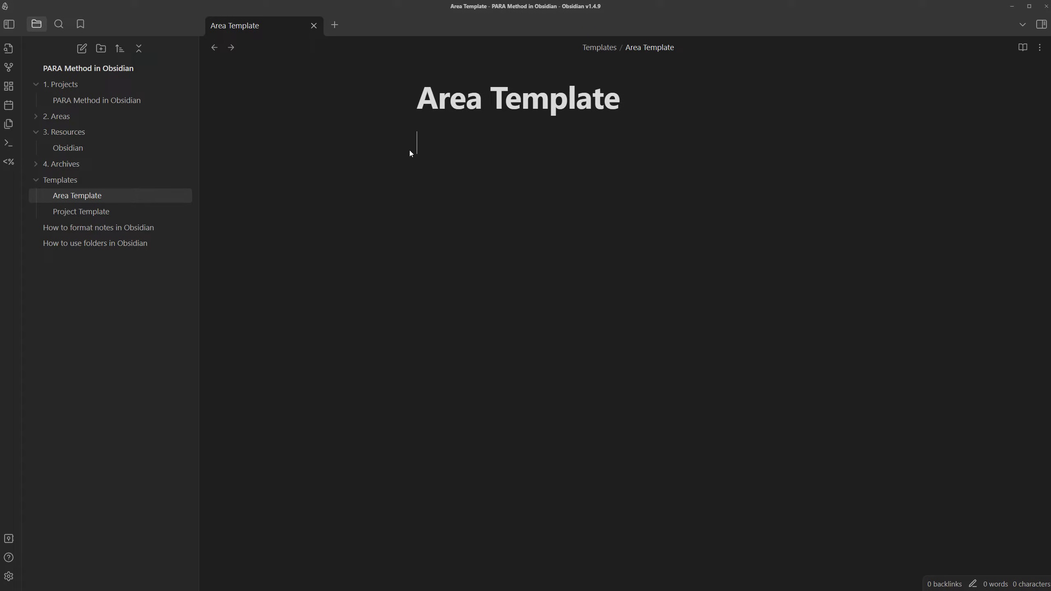
key(ctrl+semicolon)
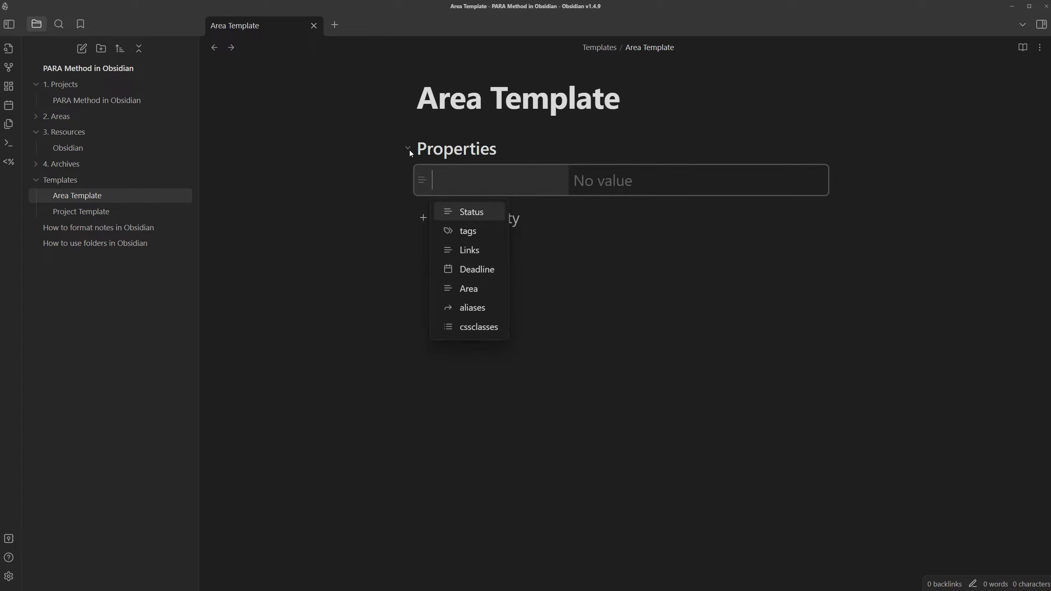
click(470, 234)
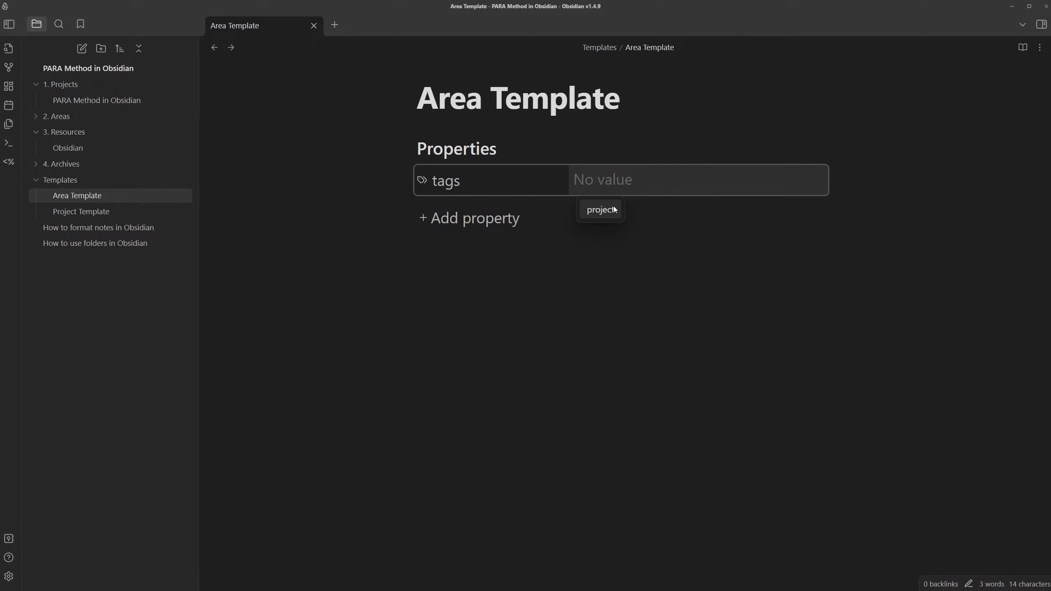
text(area)
key(Return)
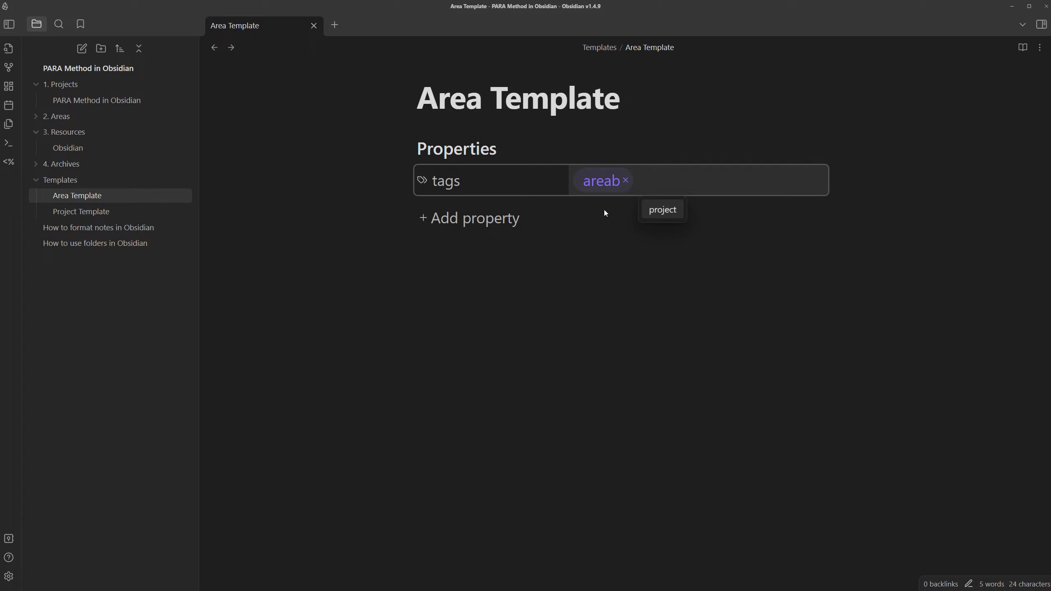
Add a Links property pointing to [[My Areas]].
click(472, 218)
click(465, 262)
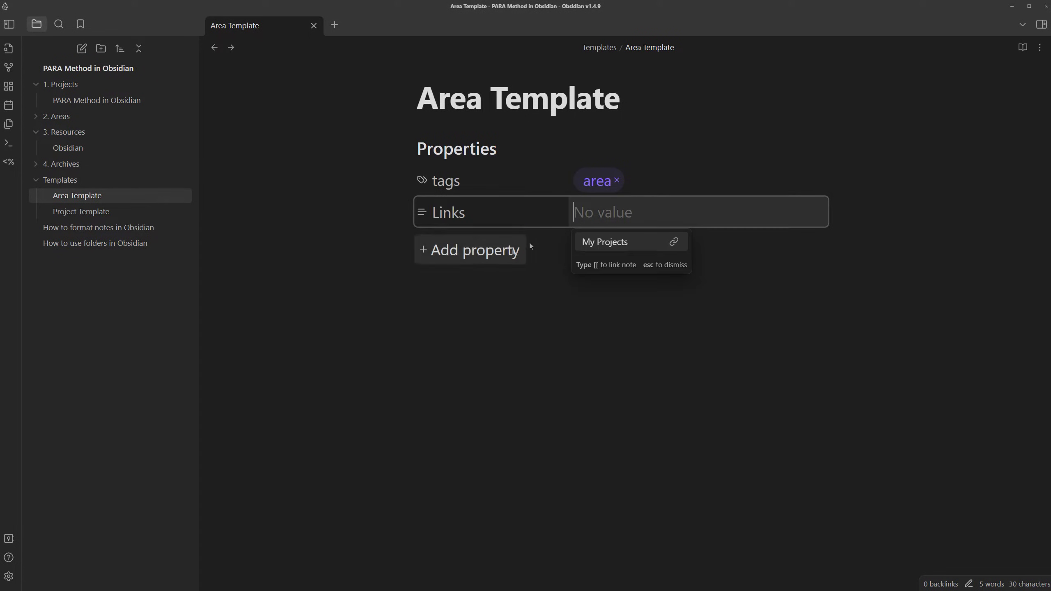
text([[My Areas)
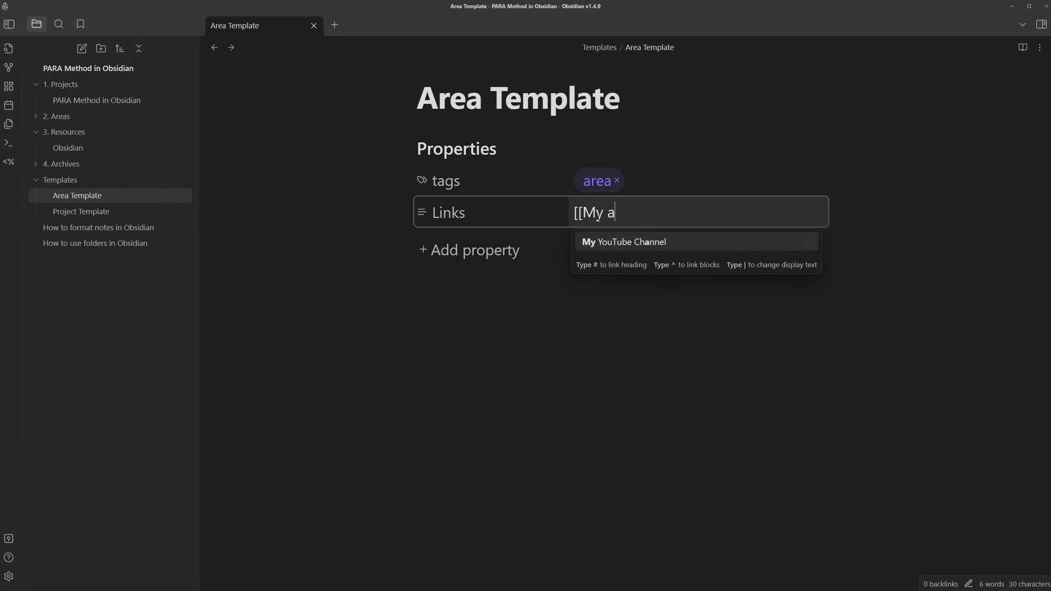
key(Return)
Create a Resource Template note in Templates with the tag resource.
right_click(93, 179)
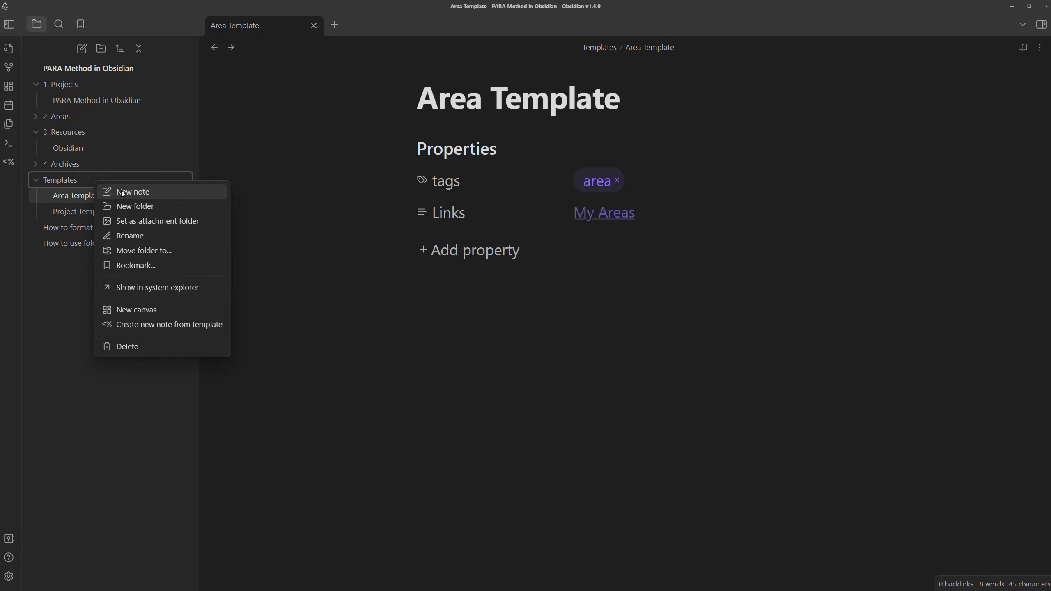
click(124, 191)
text(Resource Template)
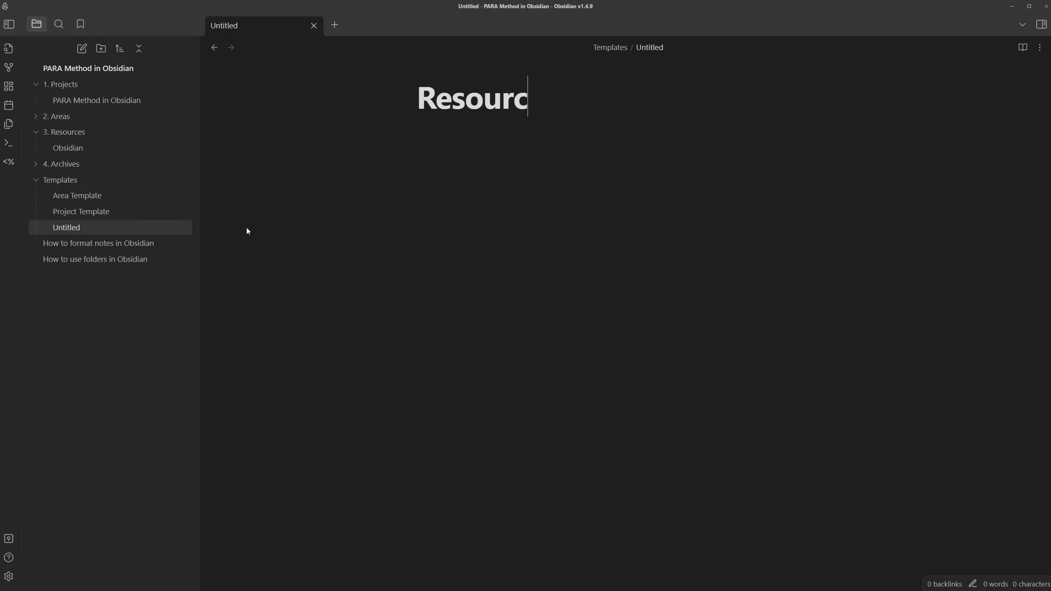
key(ctrl+semicolon)
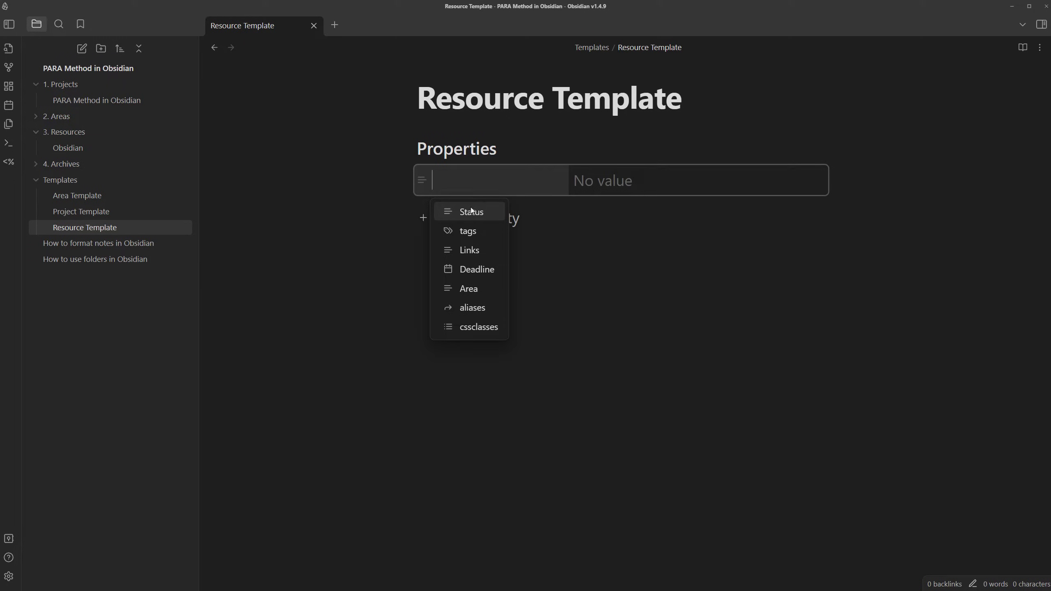
click(468, 231)
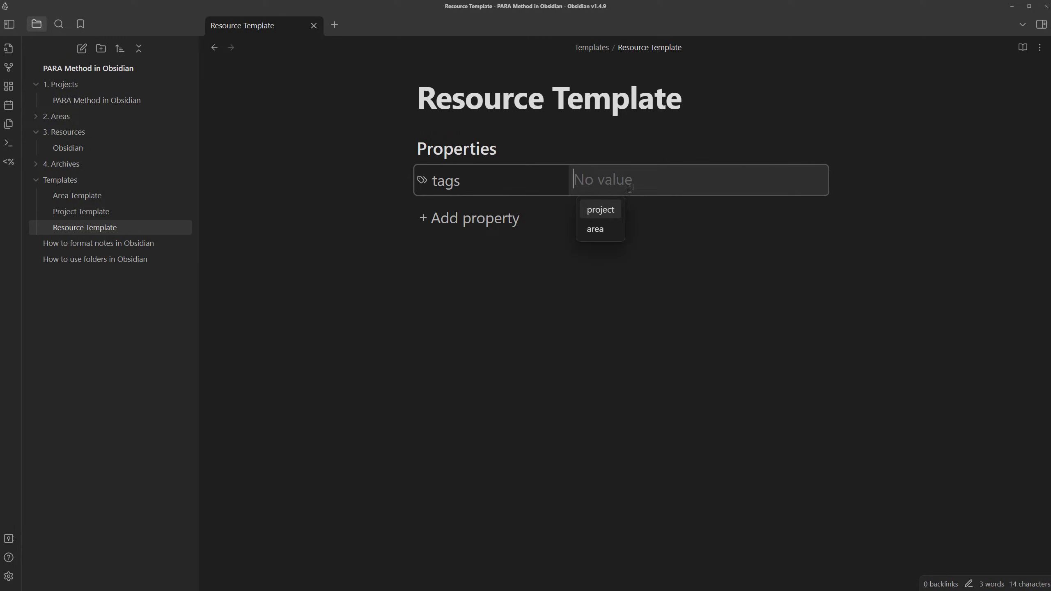
text(resource)
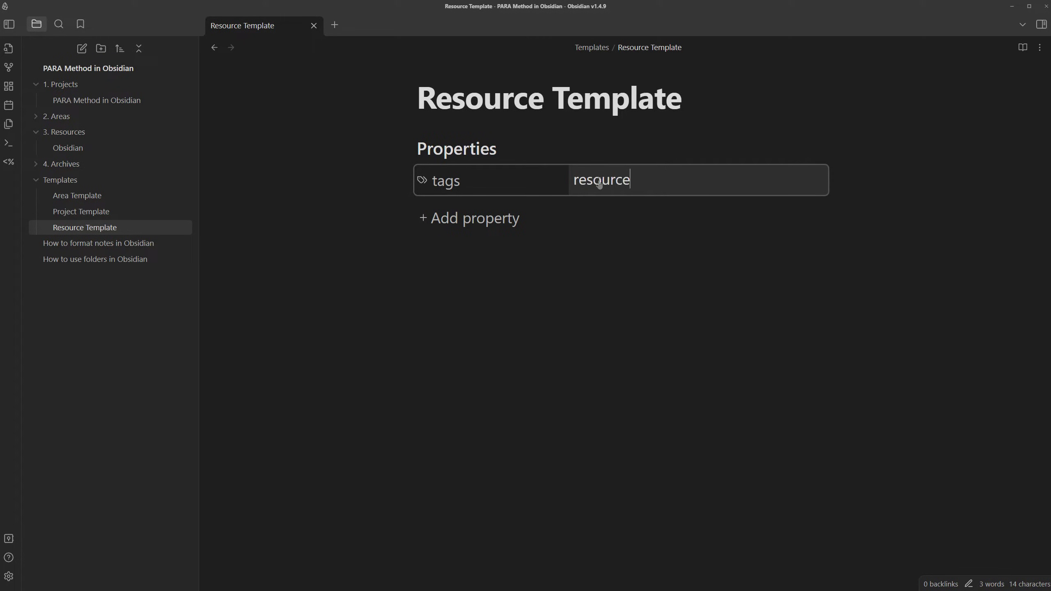
key(Return)
Add an Area property to the template and leave it empty.
click(466, 219)
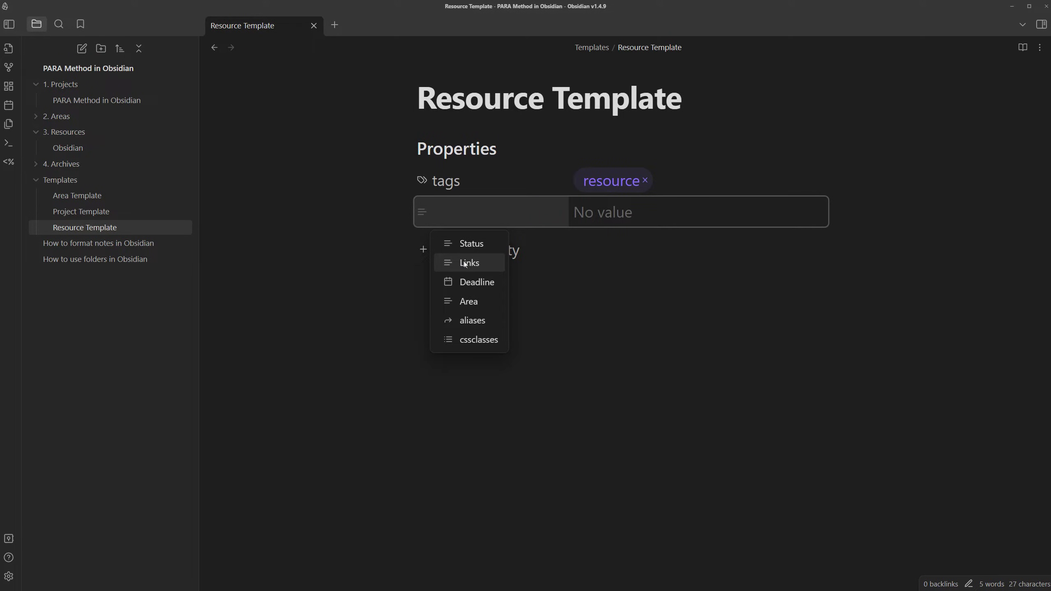
click(481, 301)
click(272, 263)
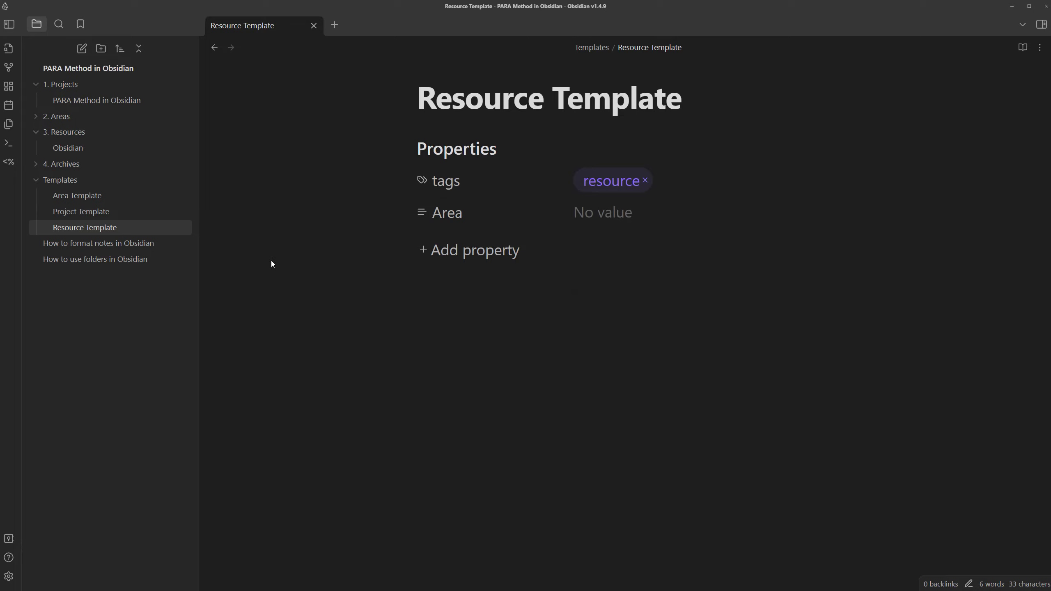
Add a folder-template rule in Templater settings, then show the note's backlinks panel.
click(8, 576)
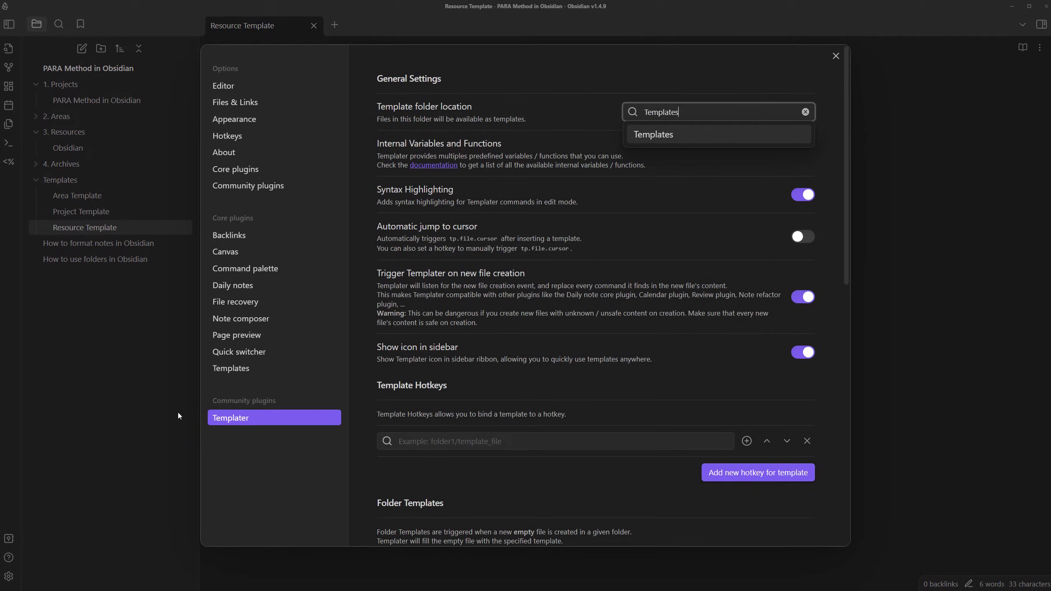
scroll(688, 340, down, 7)
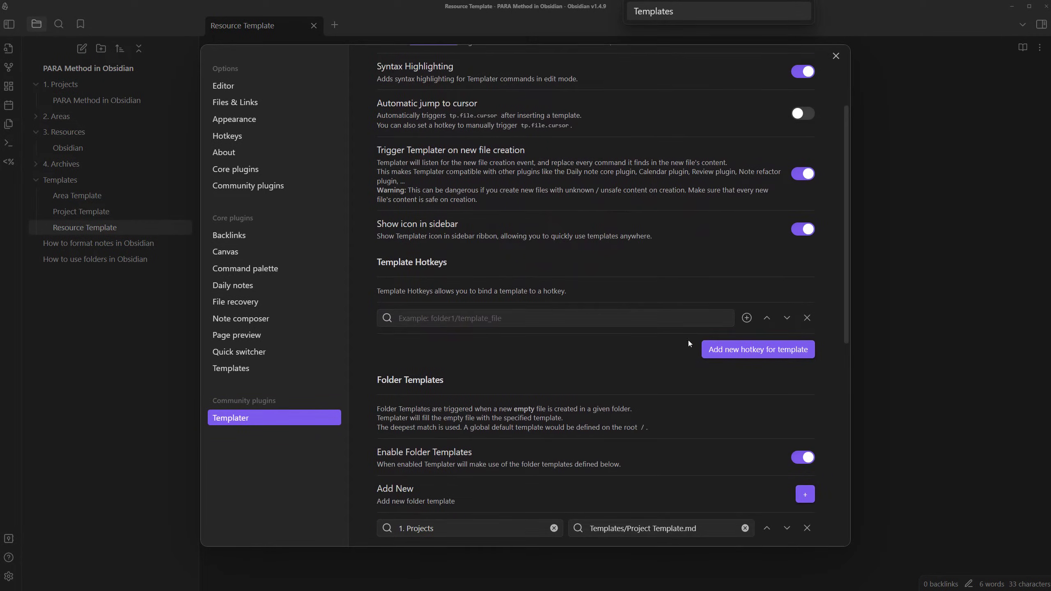
click(804, 330)
scroll(543, 346, down, 6)
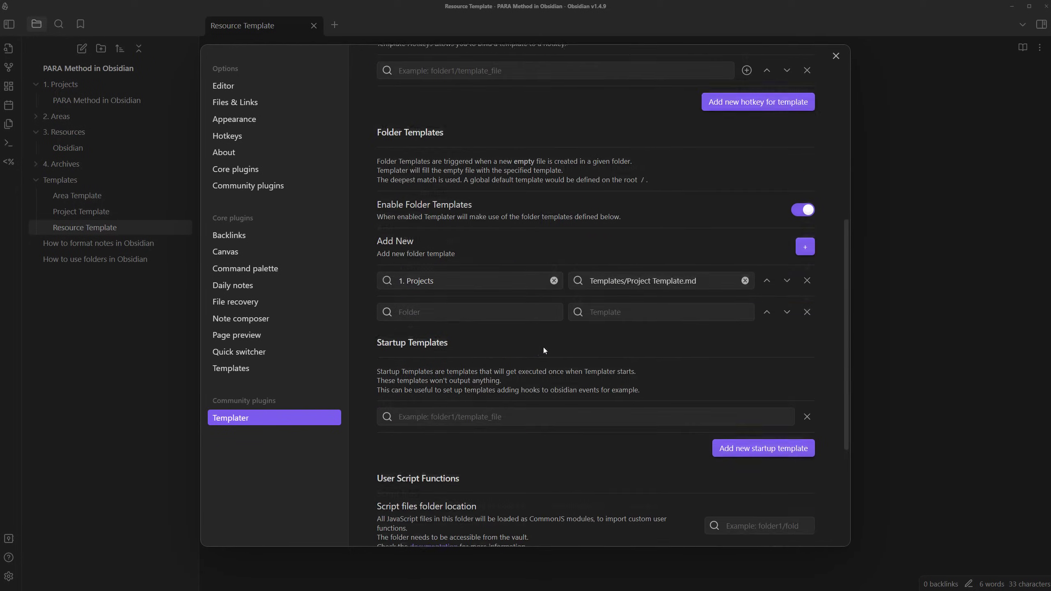
click(468, 314)
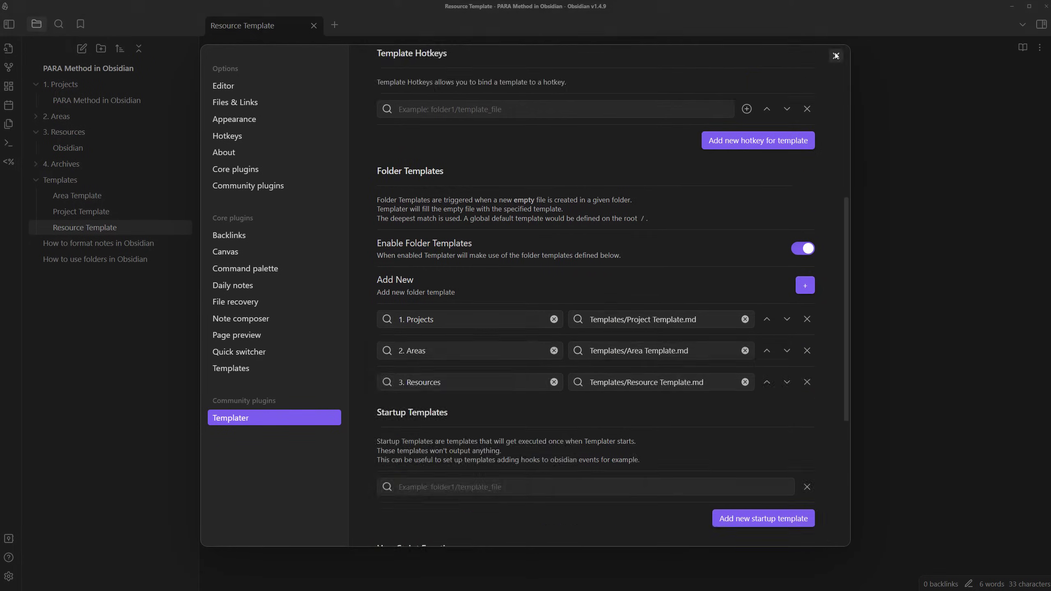
key(Escape)
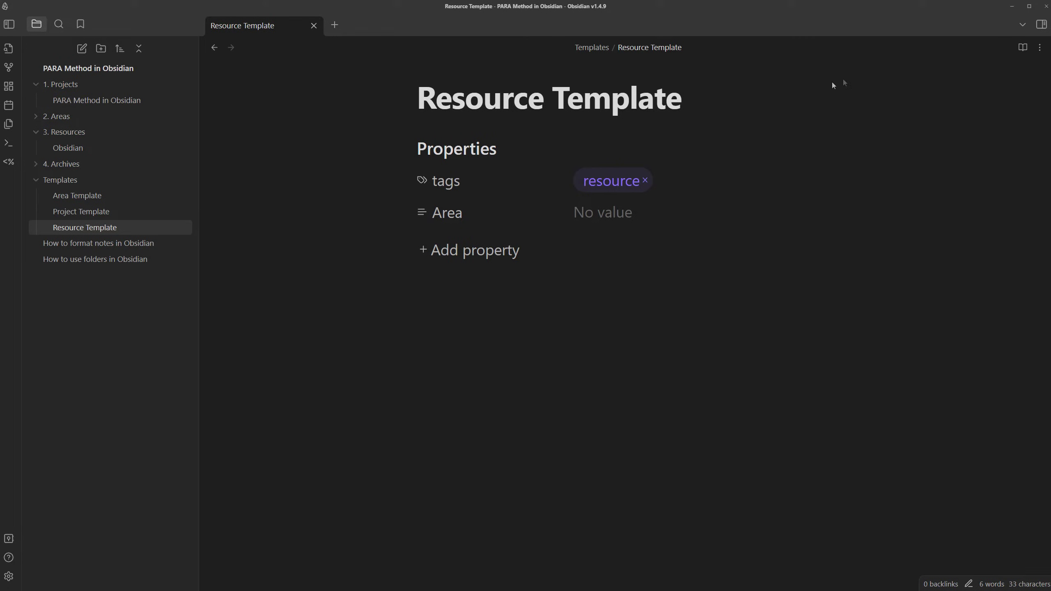
click(1041, 24)
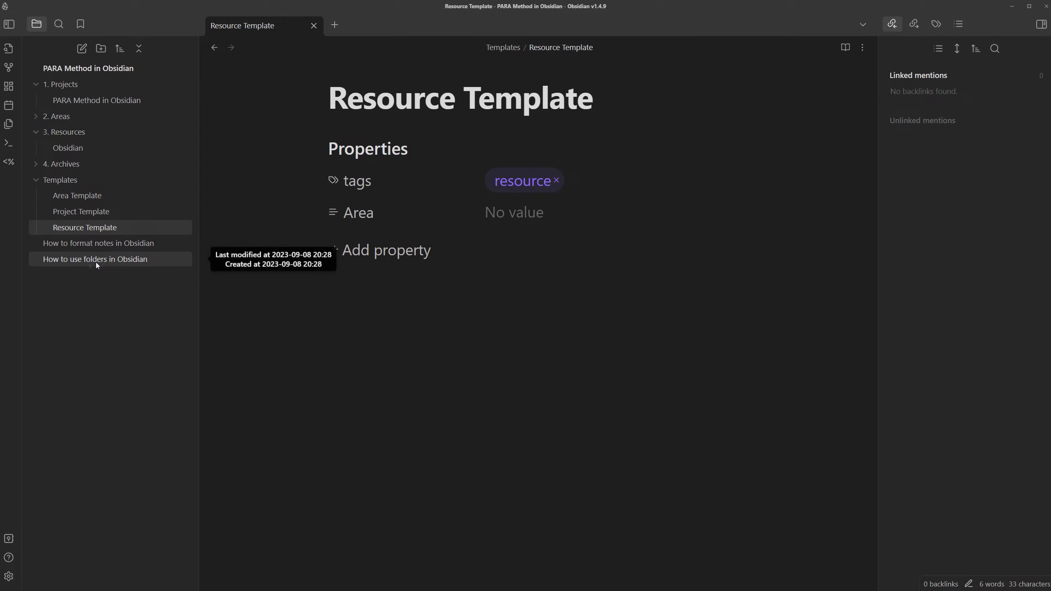
Open the How to use folders in Obsidian note and review its two backlinks.
click(68, 261)
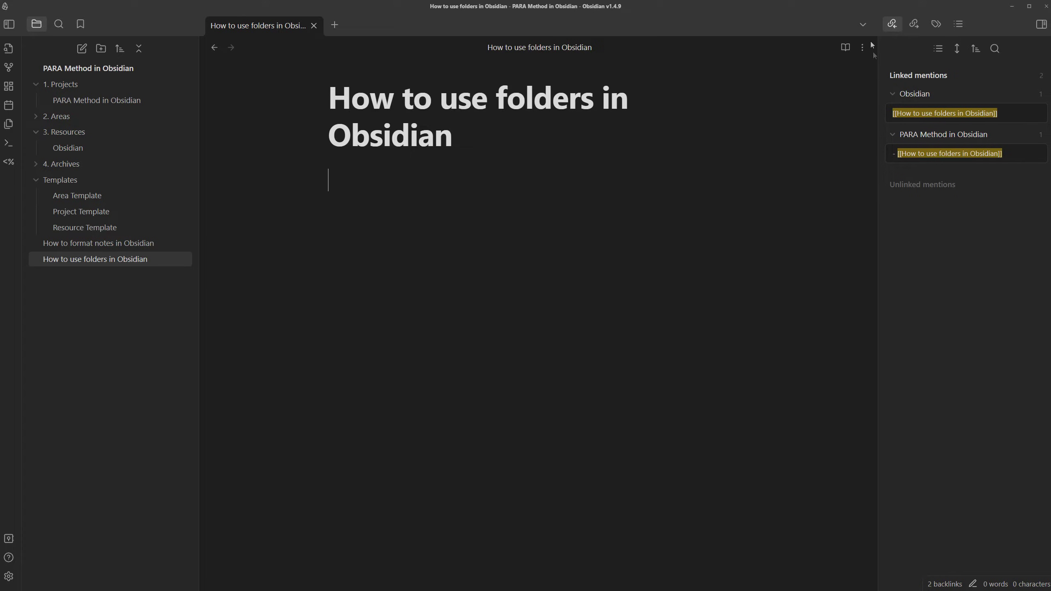
click(939, 263)
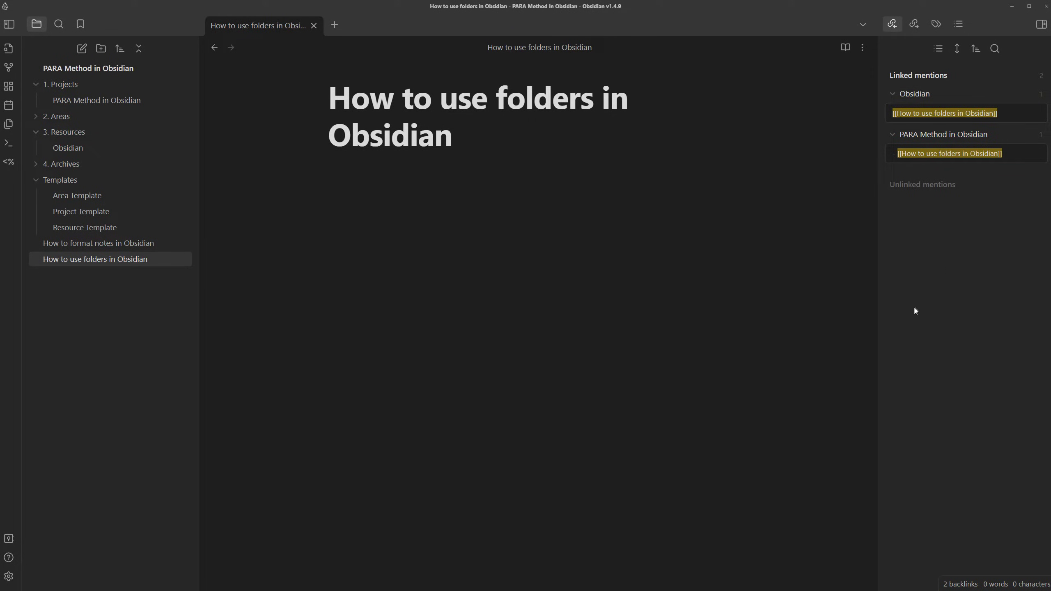
click(420, 182)
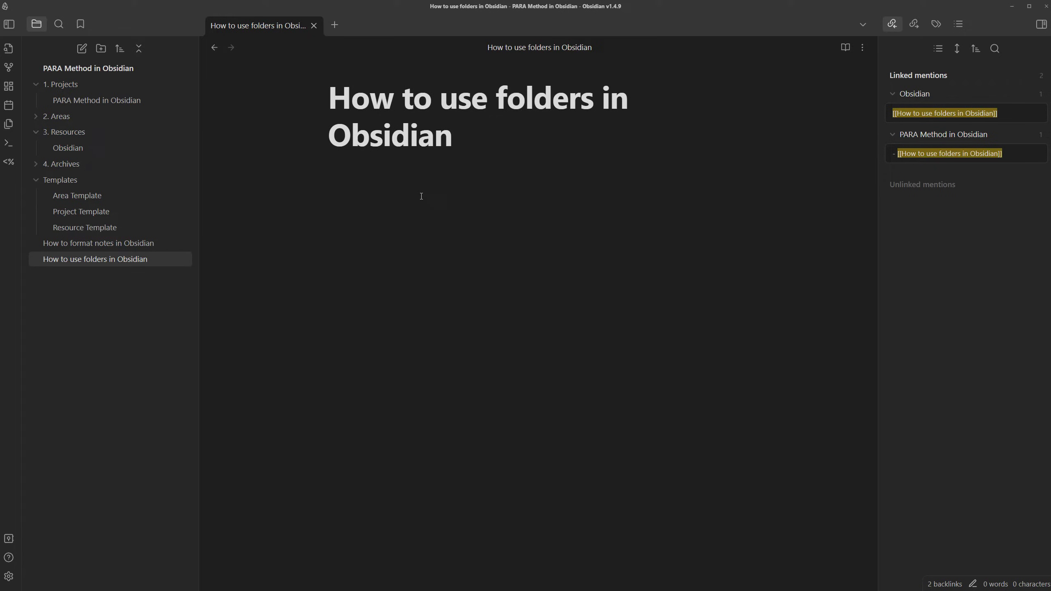
key(Up)
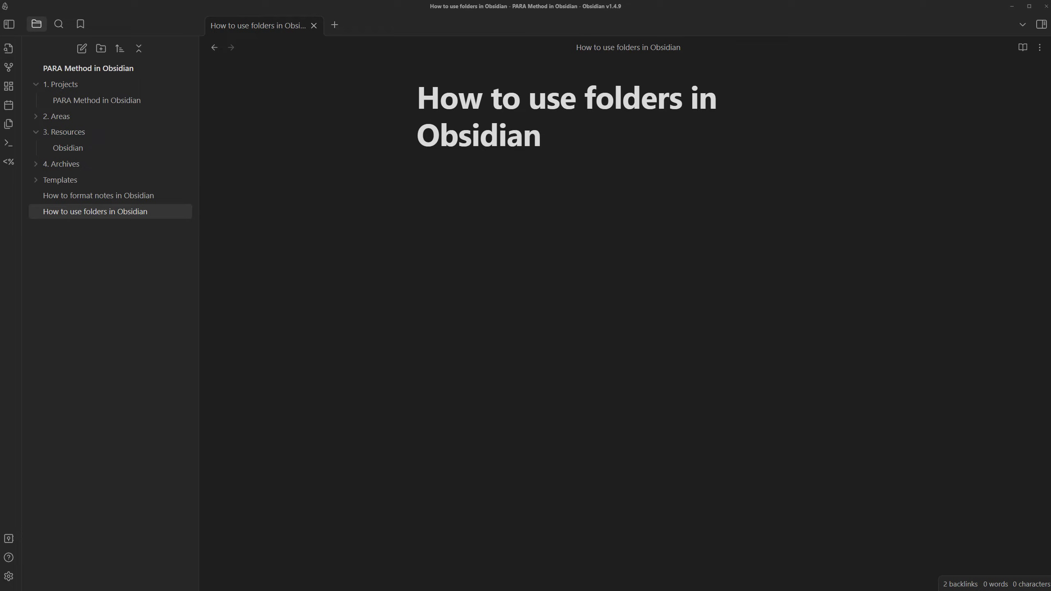
click(412, 257)
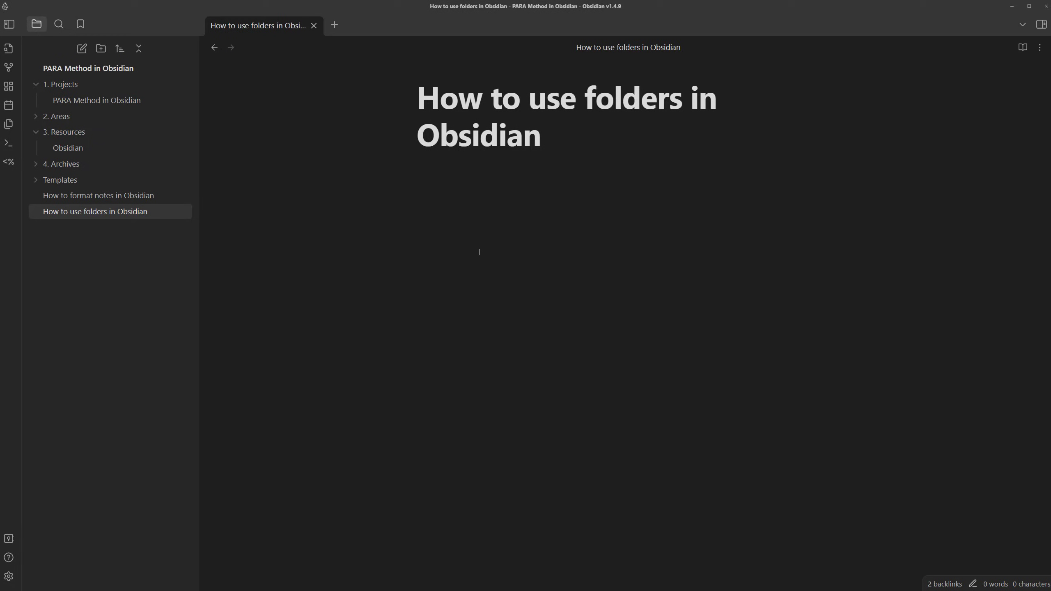
click(7, 577)
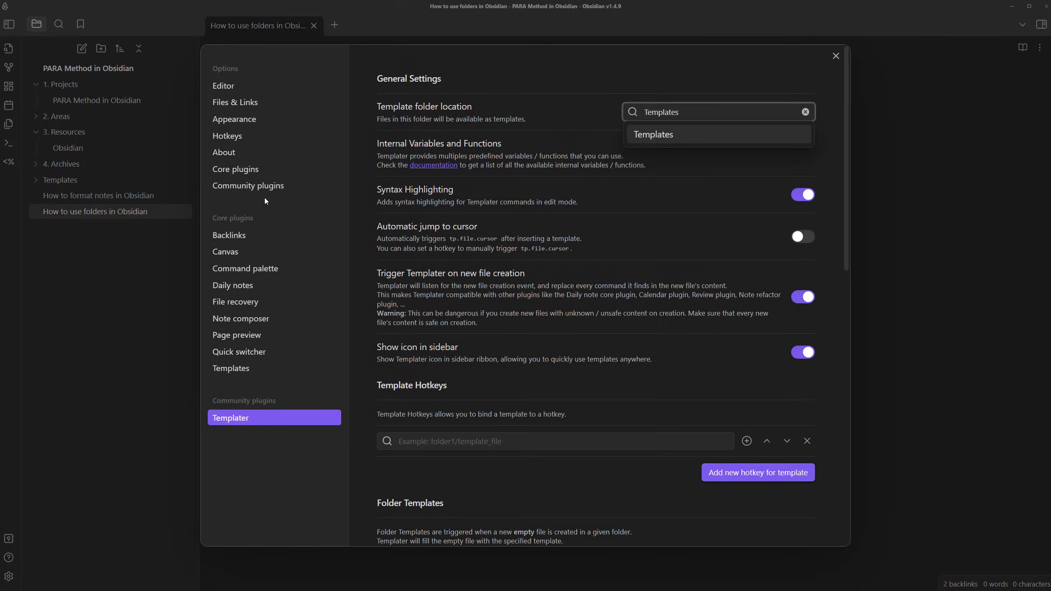
Find Dataview among community plugins, install it and enable it alongside Templater.
click(260, 187)
click(786, 112)
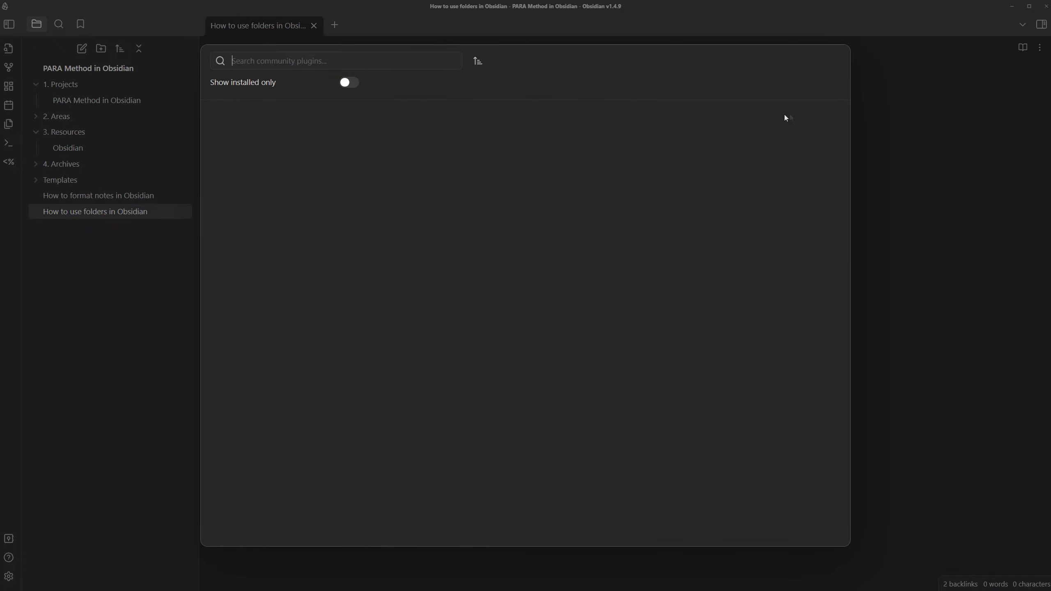
text(dataview)
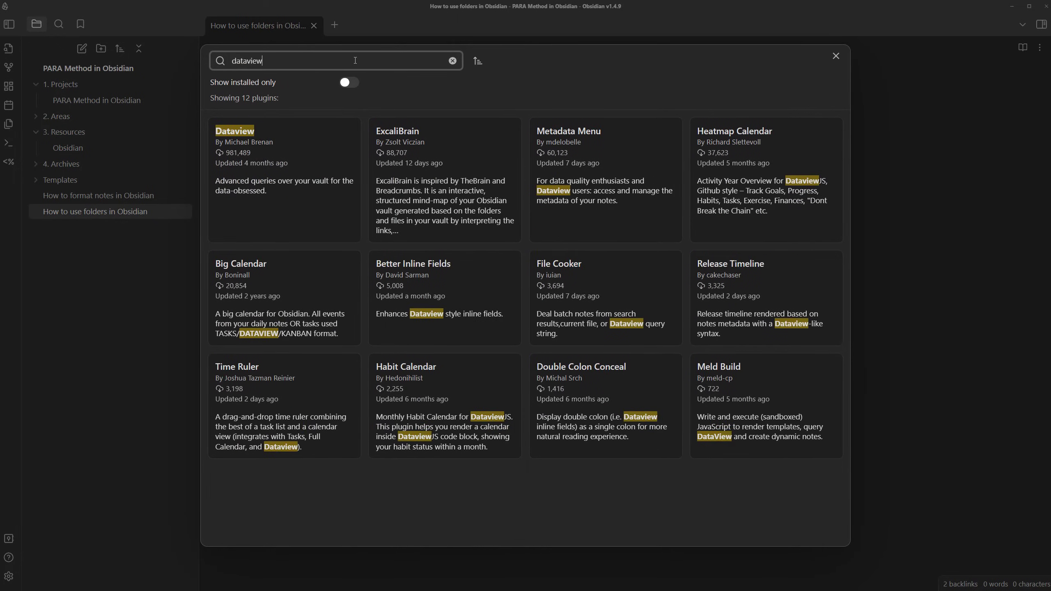
click(263, 151)
scroll(399, 314, down, 2)
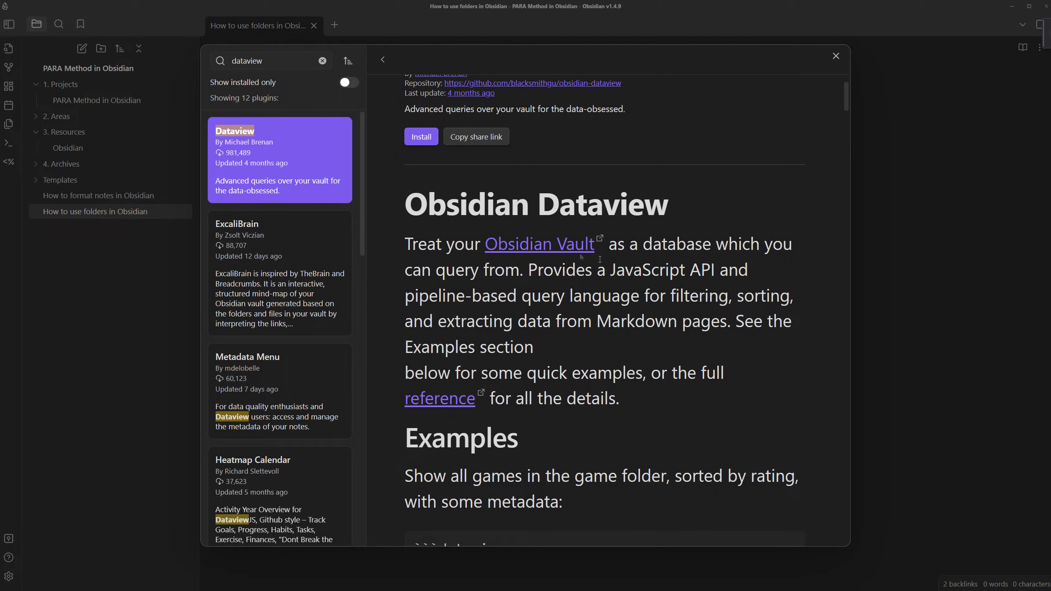
scroll(466, 230, up, 2)
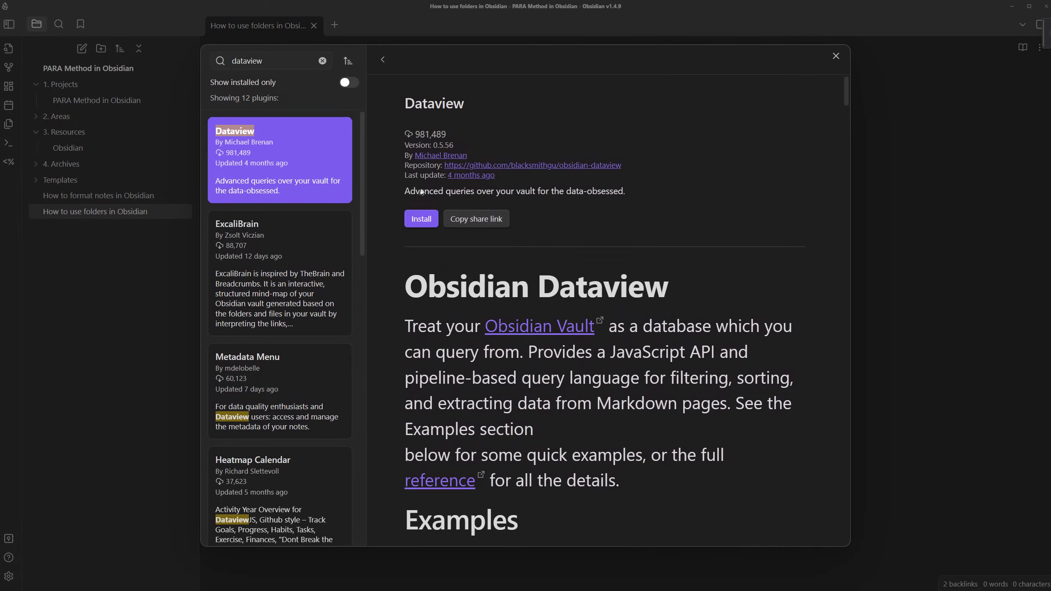
click(420, 219)
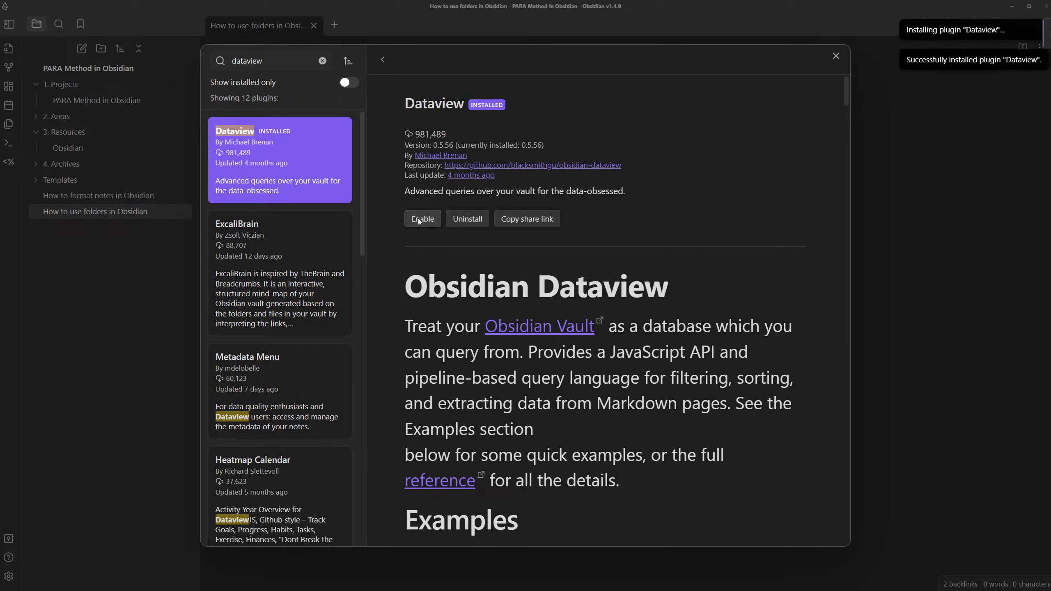
click(420, 219)
key(Escape)
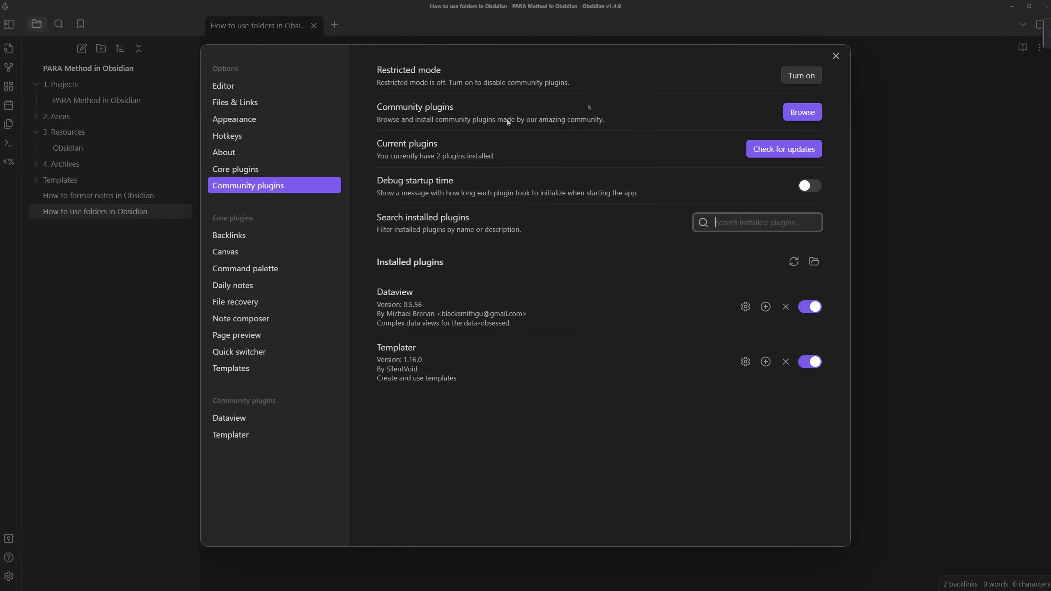
click(835, 55)
click(70, 120)
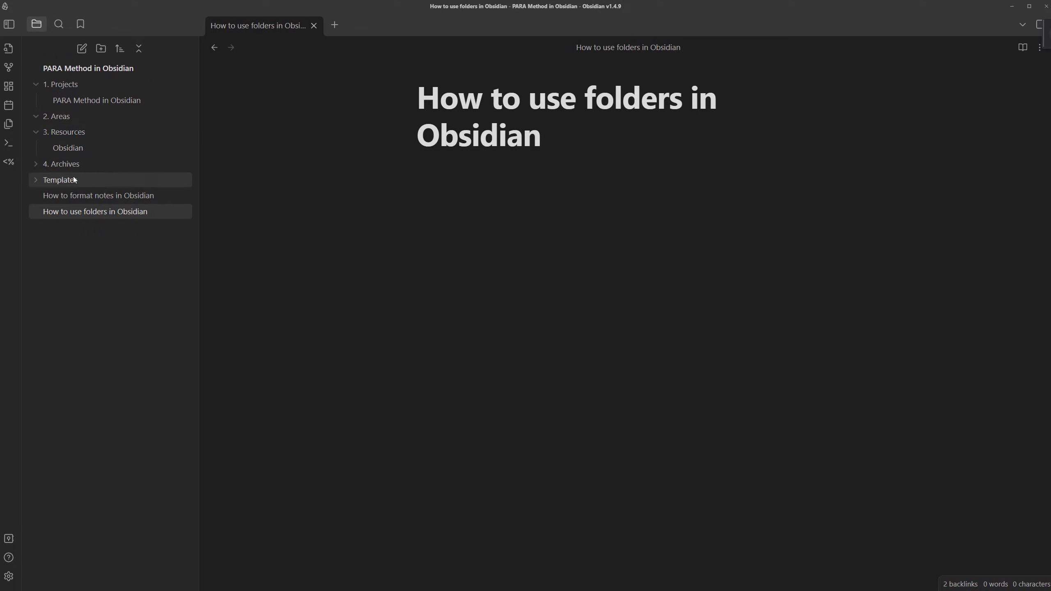
Cut the two links from the Obsidian resource note and delete that note.
click(100, 150)
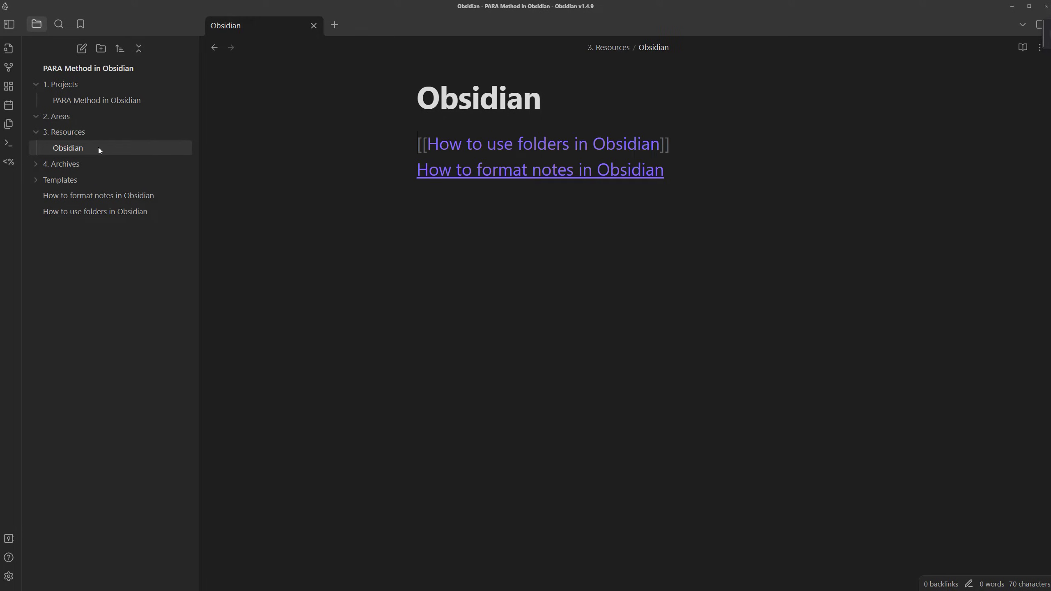
key(ctrl+a)
key(ctrl+c)
key(BackSpace)
right_click(81, 150)
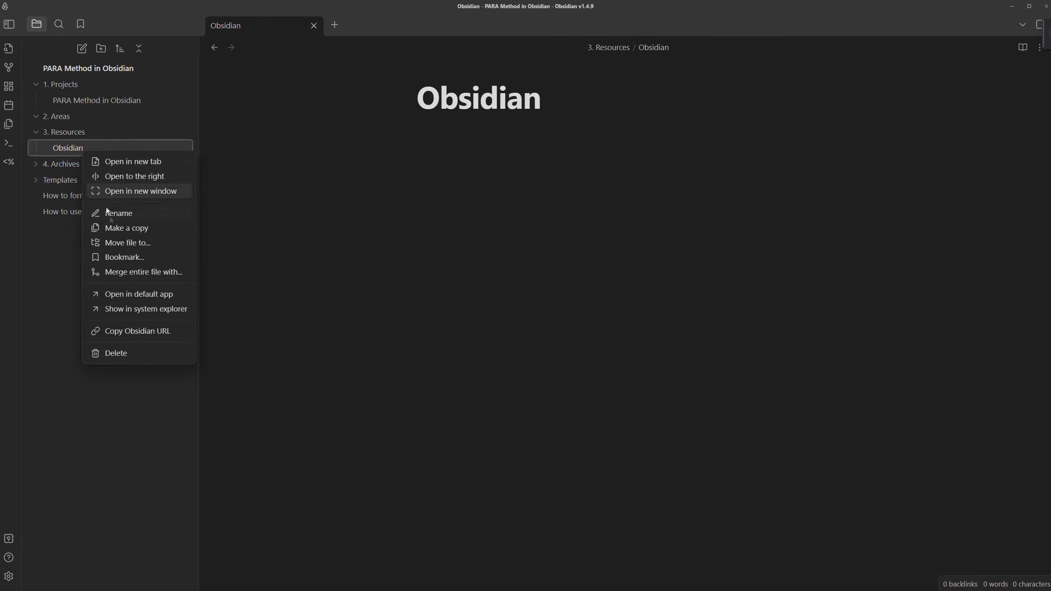
click(127, 420)
click(621, 338)
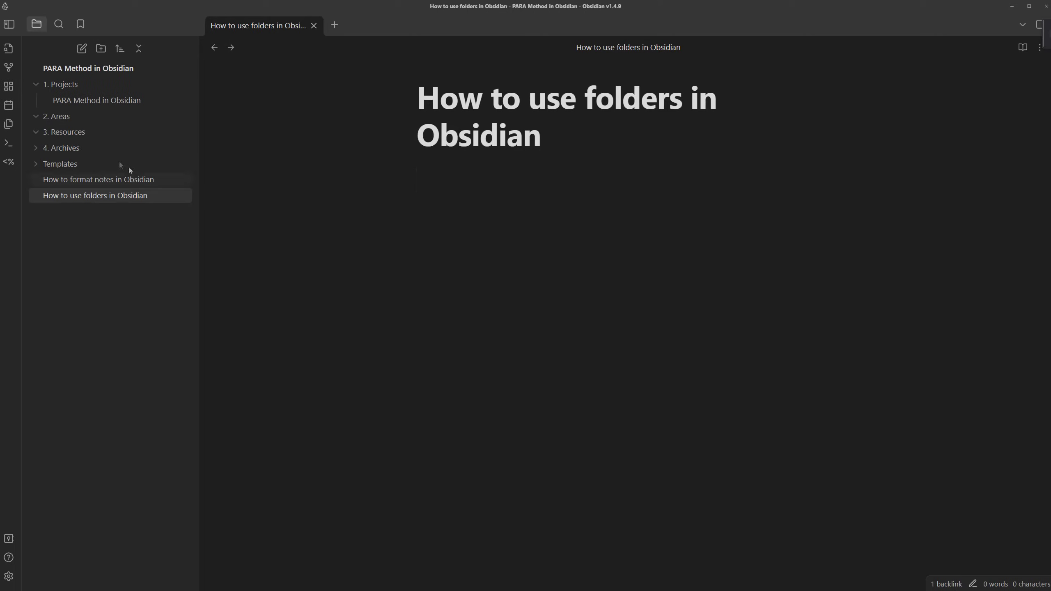
Recreate the Obsidian note in 3. Resources and paste the two links into it.
right_click(81, 135)
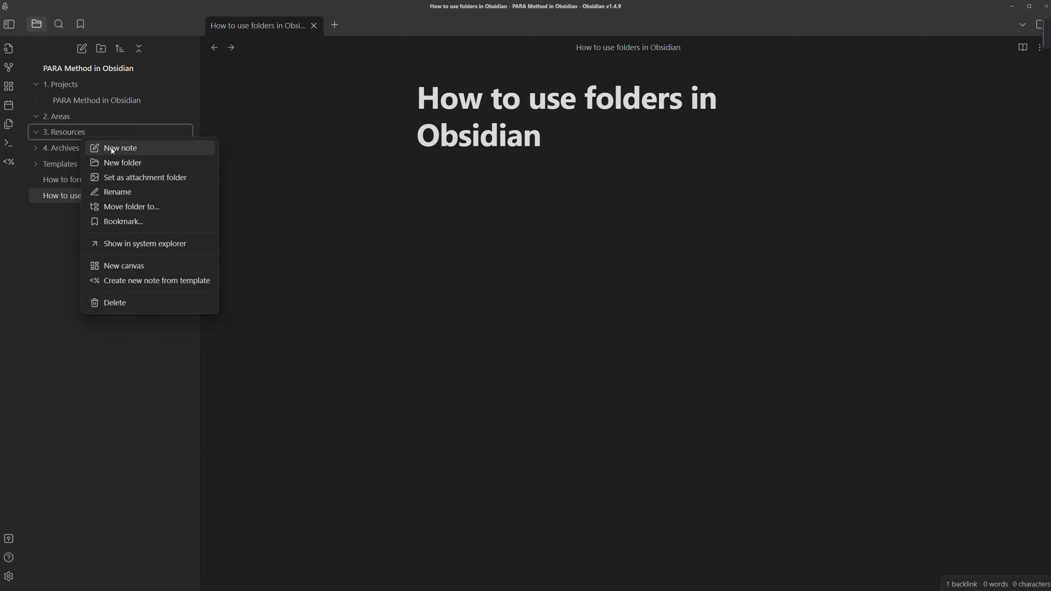
click(112, 148)
text(Obsi)
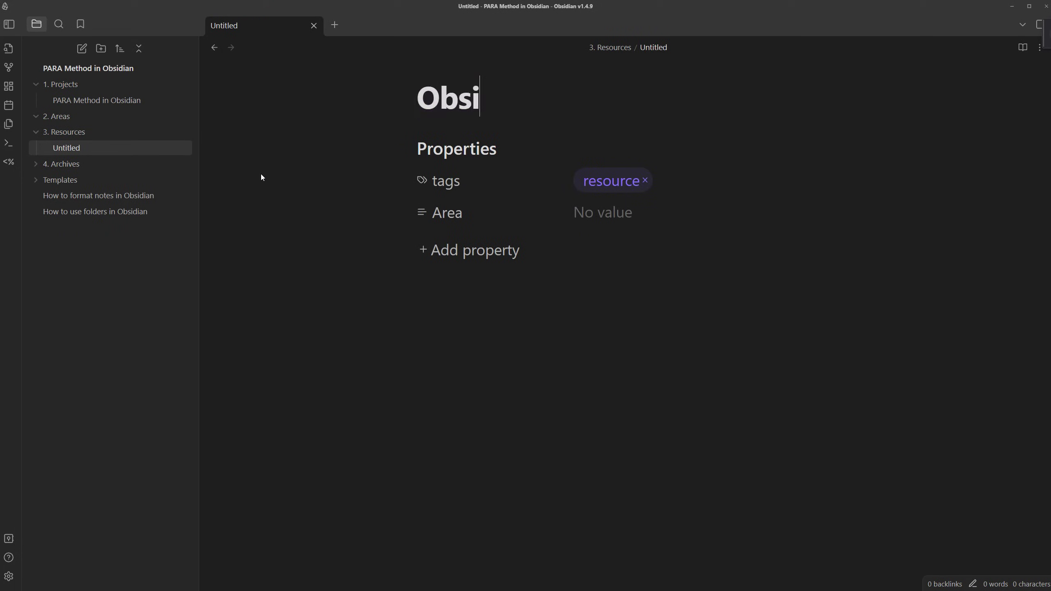
text(dian)
click(522, 301)
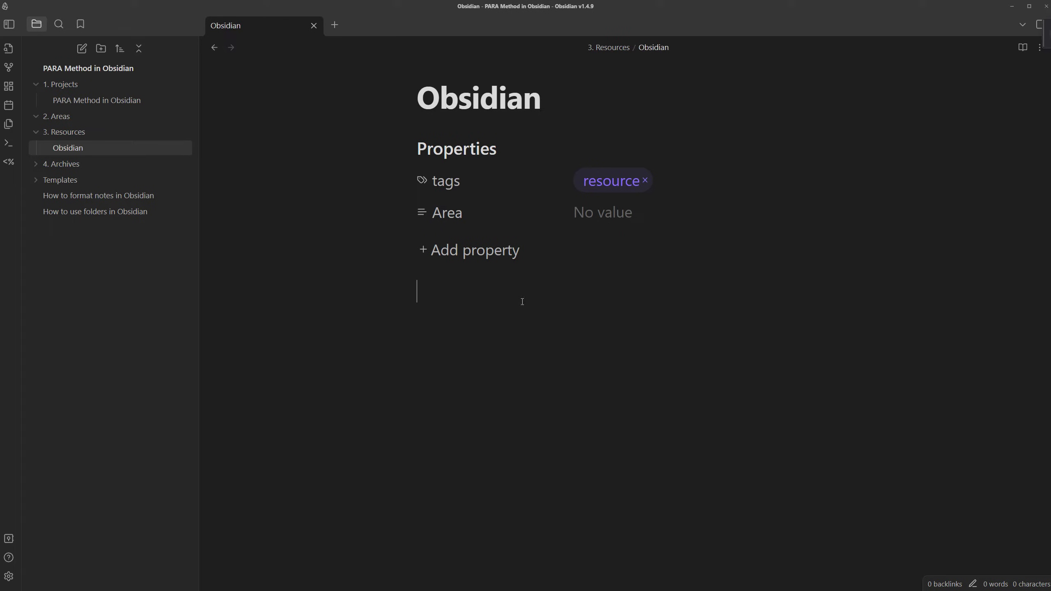
key(ctrl+v)
click(599, 219)
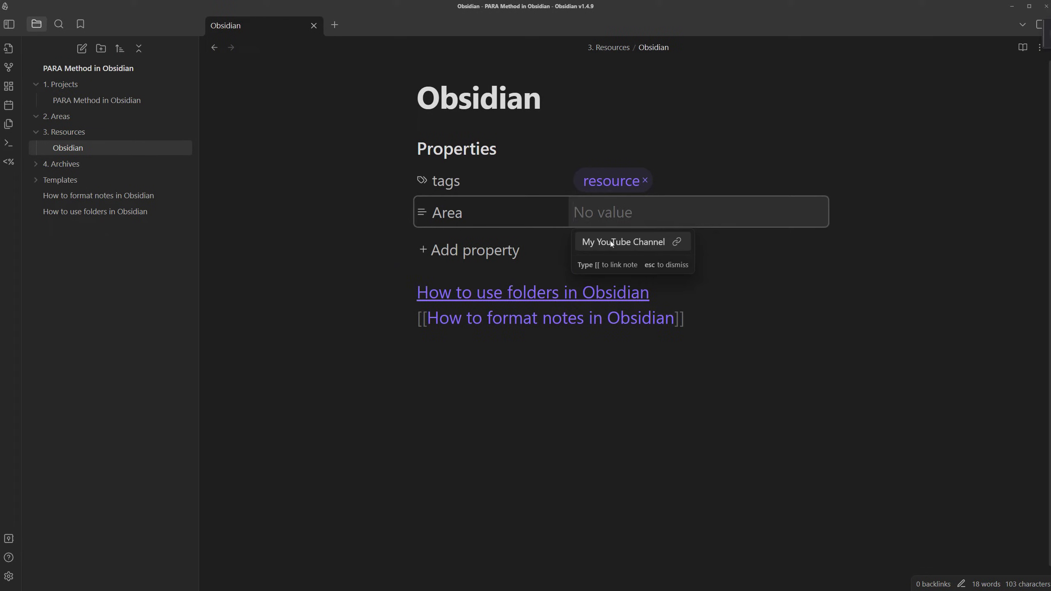
click(601, 247)
key(ctrl+z)
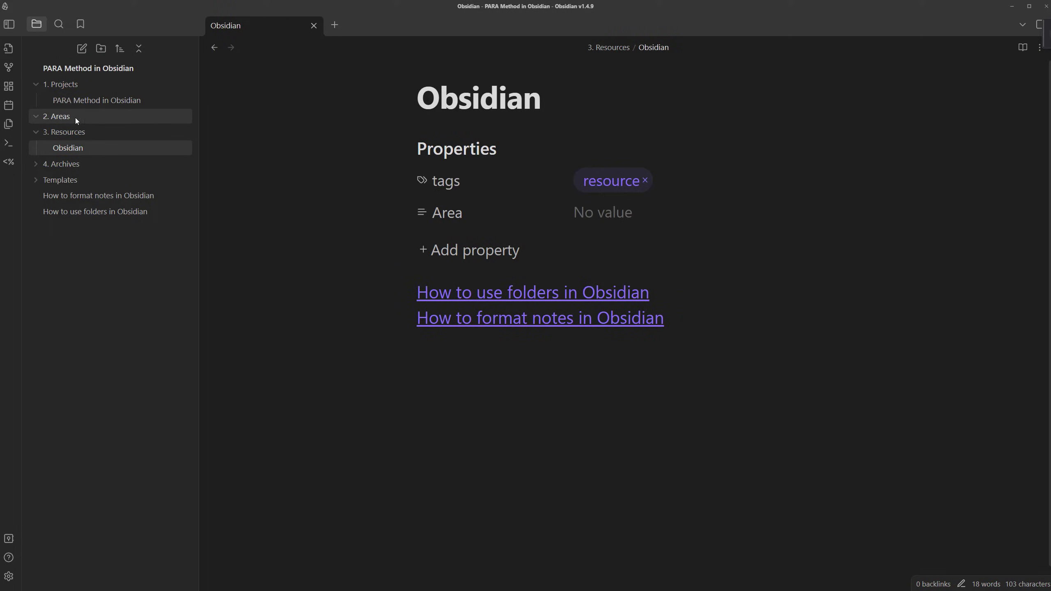
Create a My YouTube Channel note in the 2. Areas folder.
right_click(76, 117)
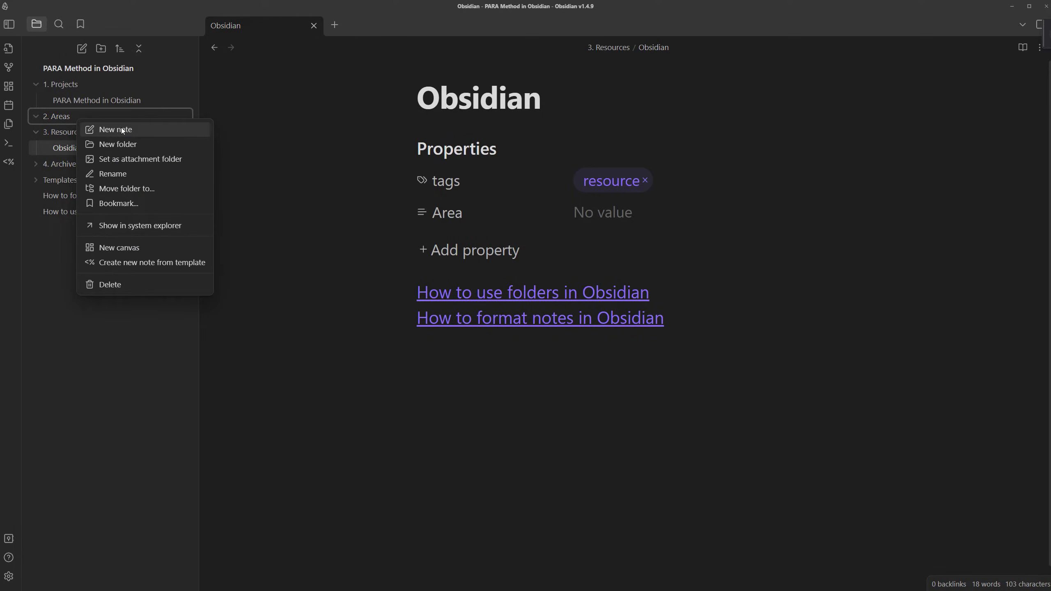
click(123, 130)
text(My)
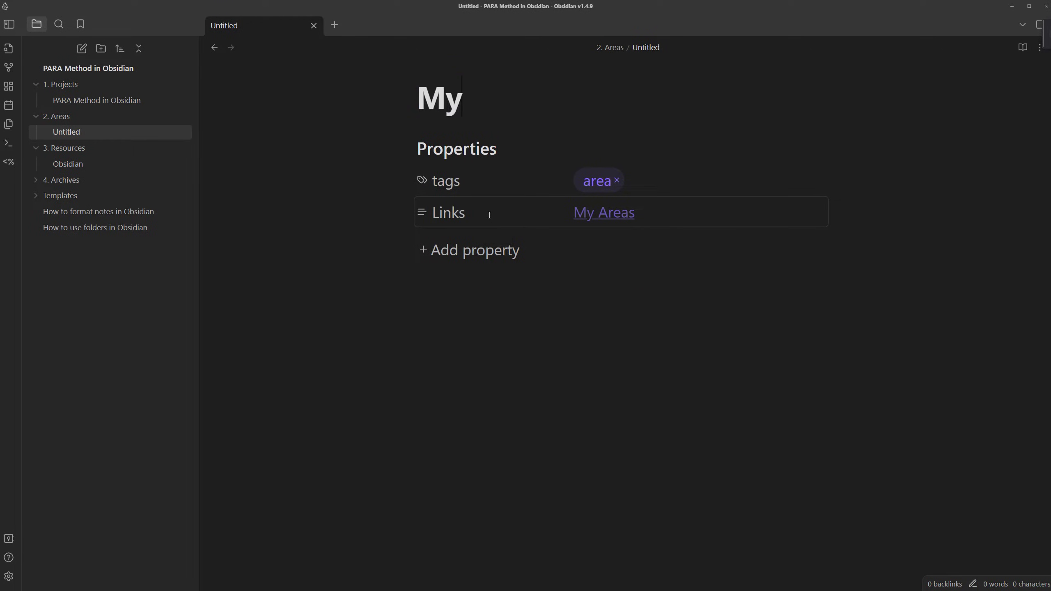
text( YouTube Channel)
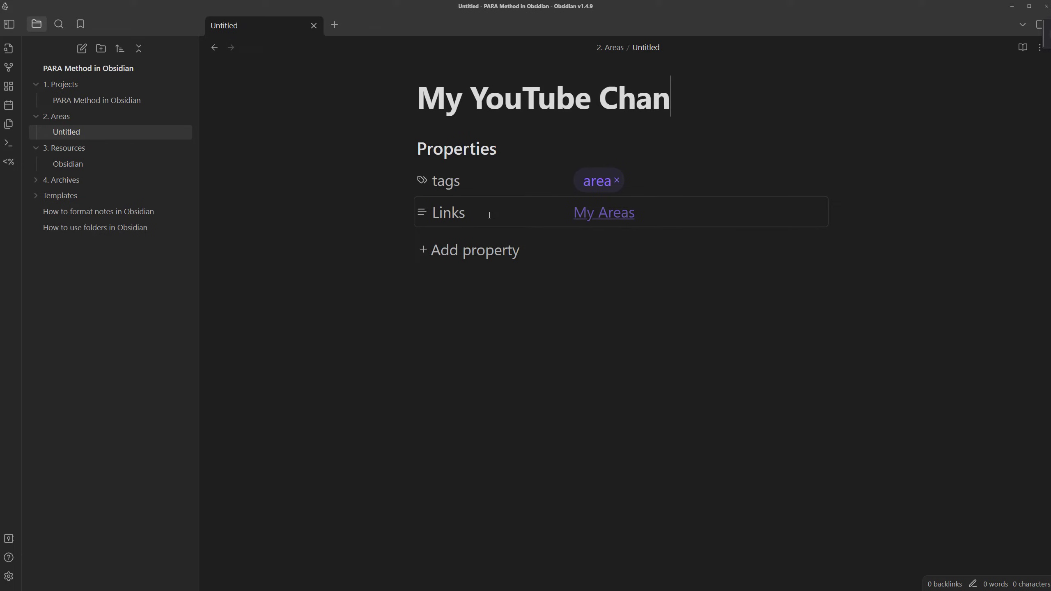
click(95, 227)
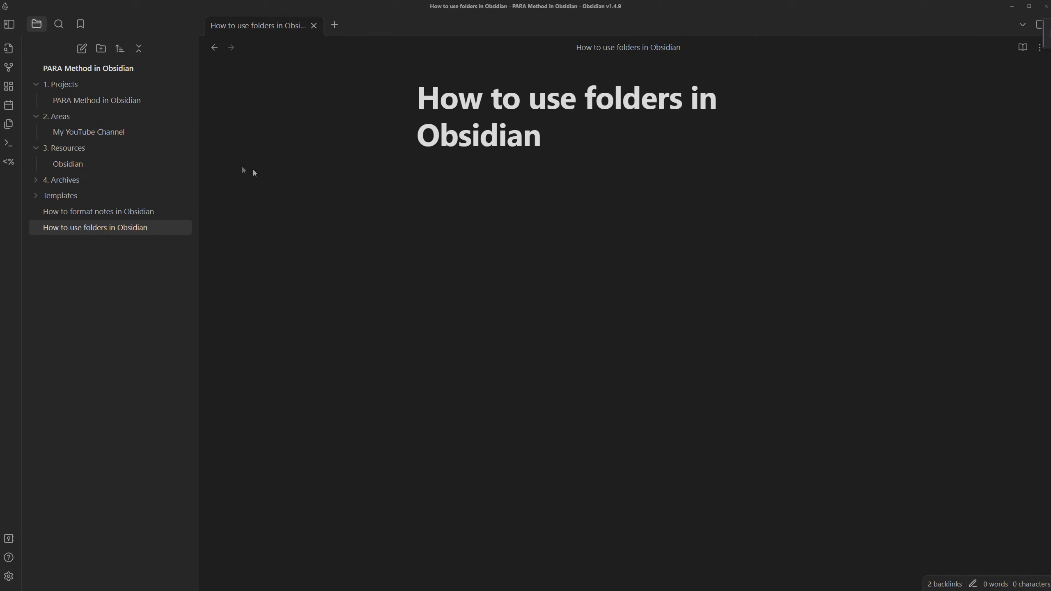
click(111, 104)
Add a '## Related resources' heading below the last bullet.
scroll(517, 372, down, 9)
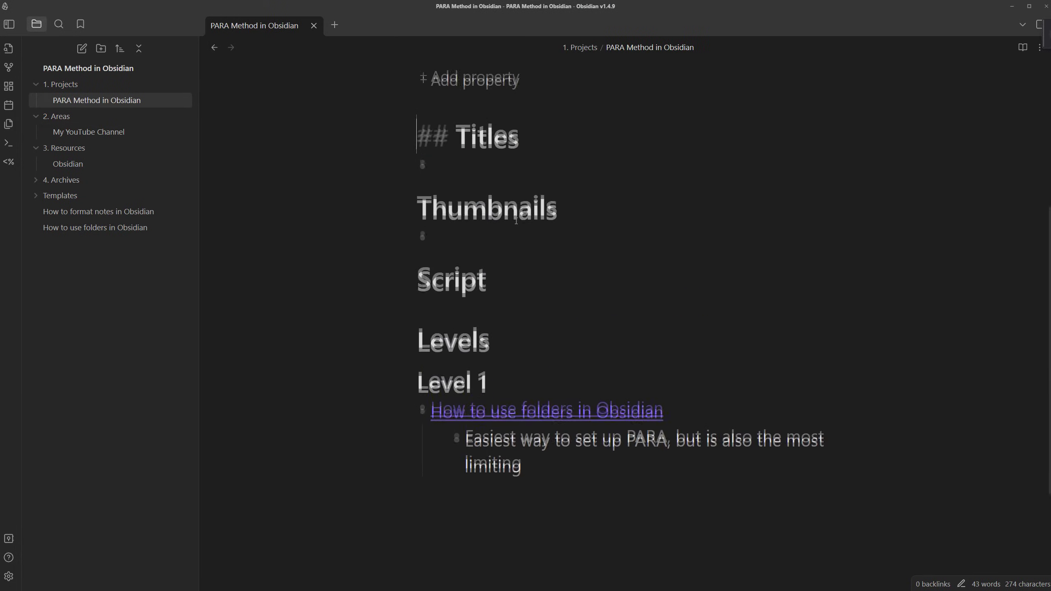
scroll(569, 389, up, 3)
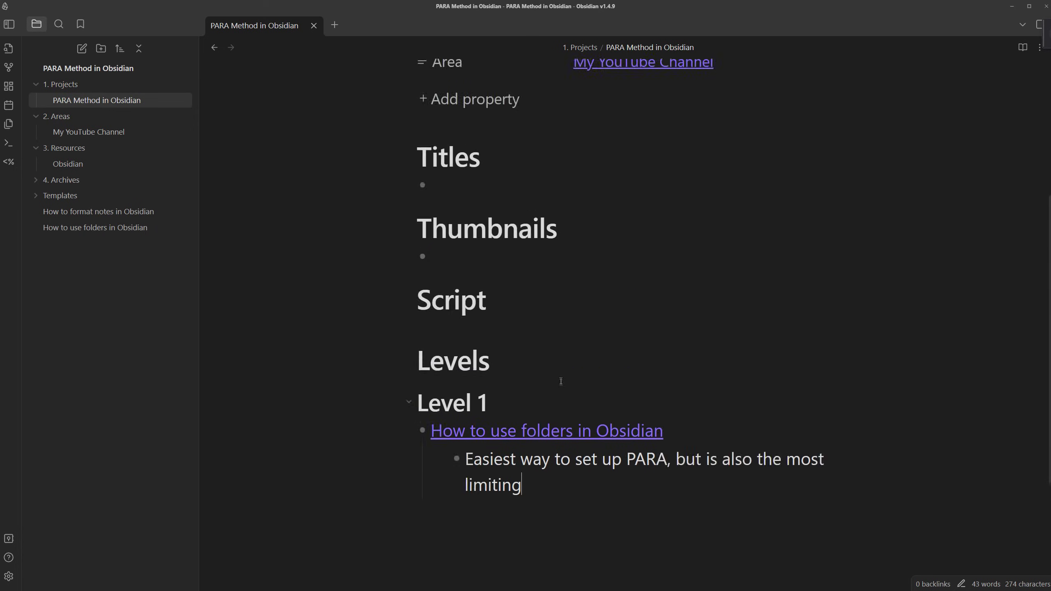
key(Return)
key(shift+Tab)
text(## )
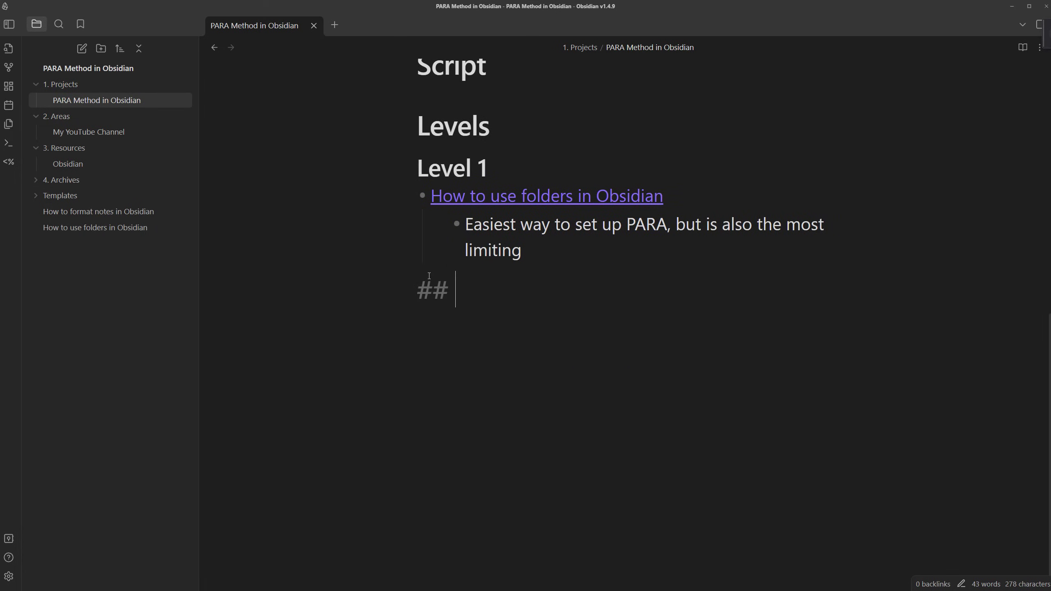
text(Relat)
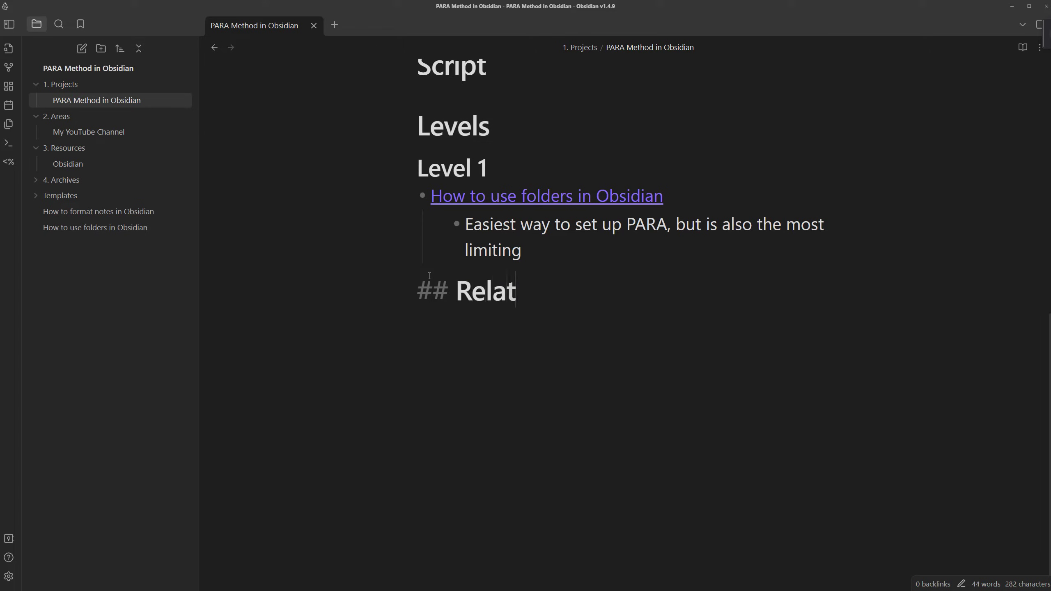
text(ed resources)
key(Return)
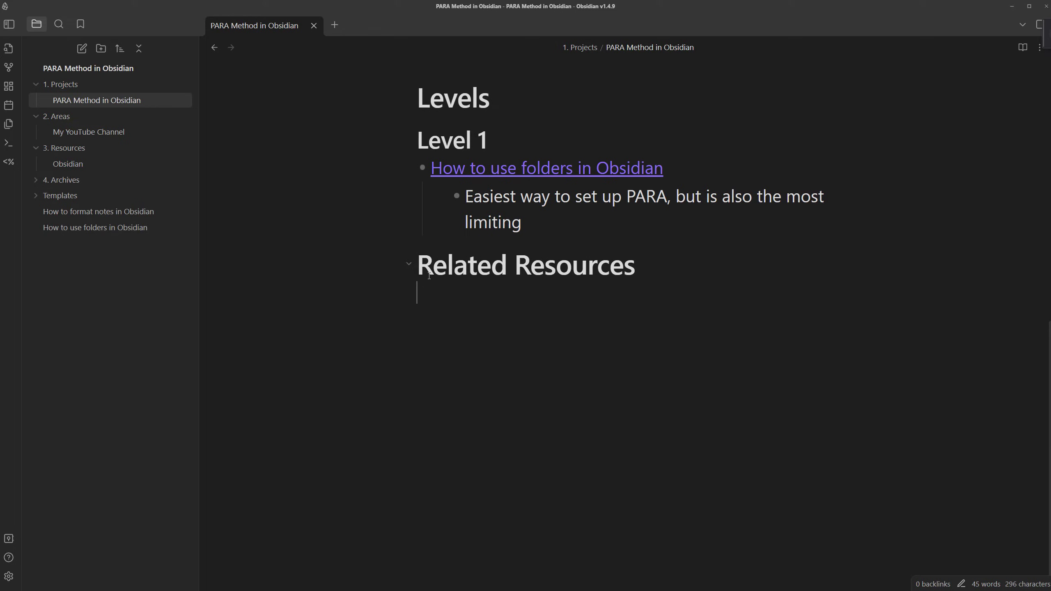
Start a dataview code block with a list query.
text(```dataview)
key(Return)
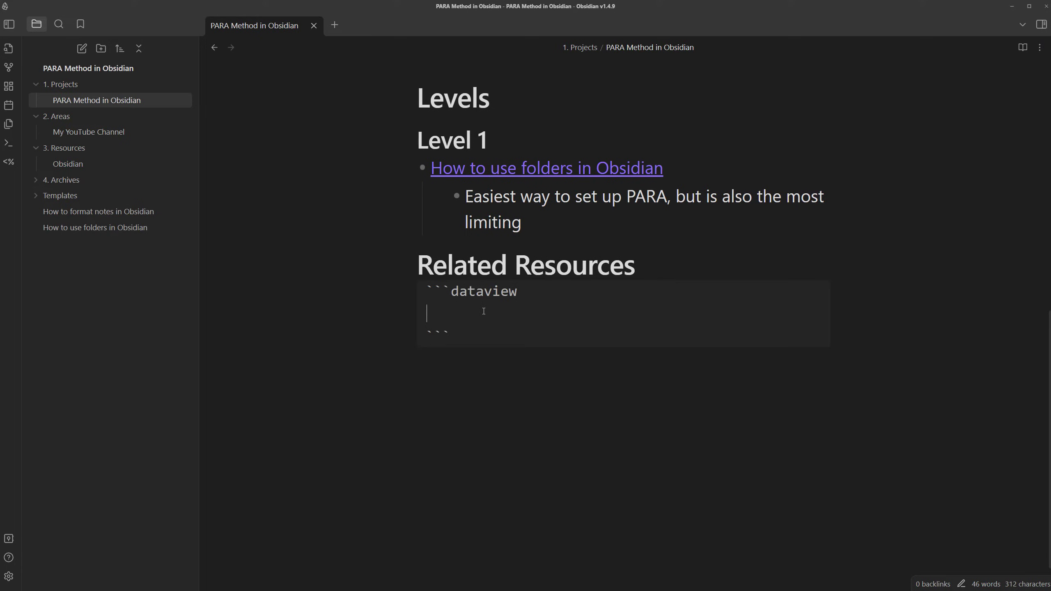
text(list)
key(Return)
Finish the query with 'from [[]] and #resource' and let it render.
text(from)
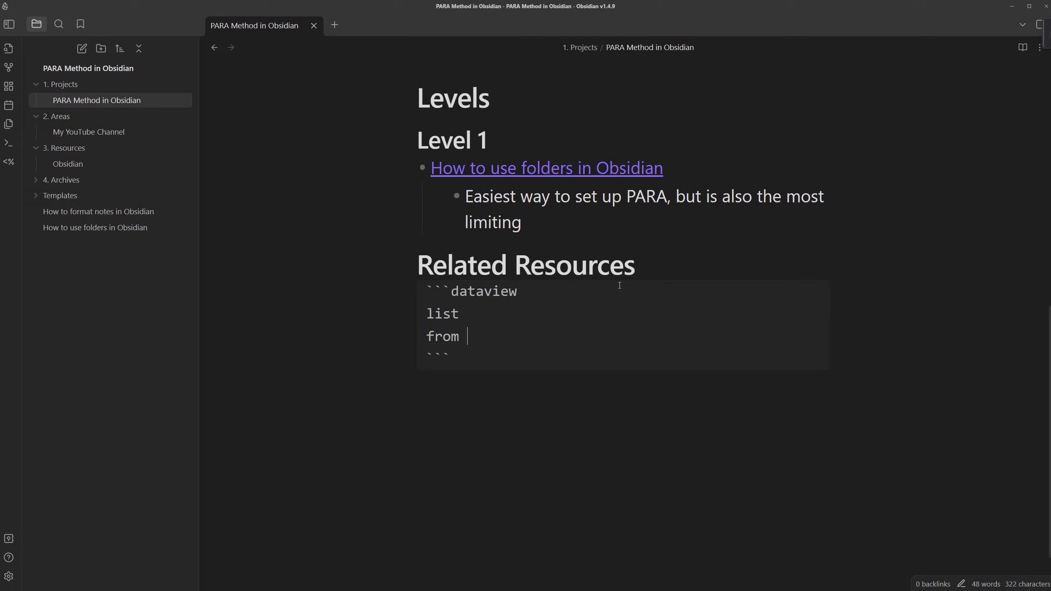
text( [[)
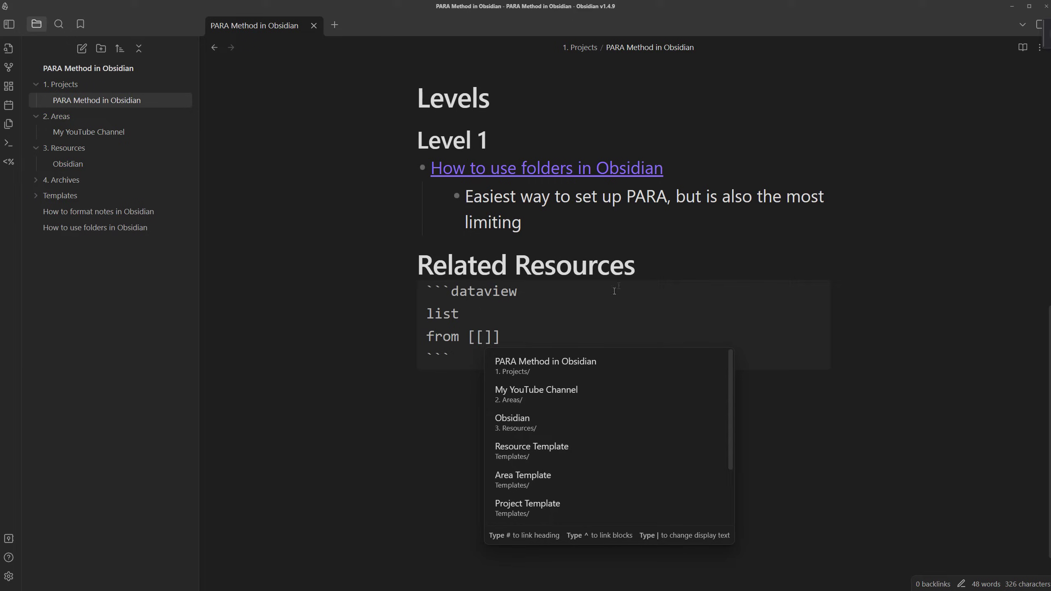
key(Escape)
drag(530, 333, 466, 336)
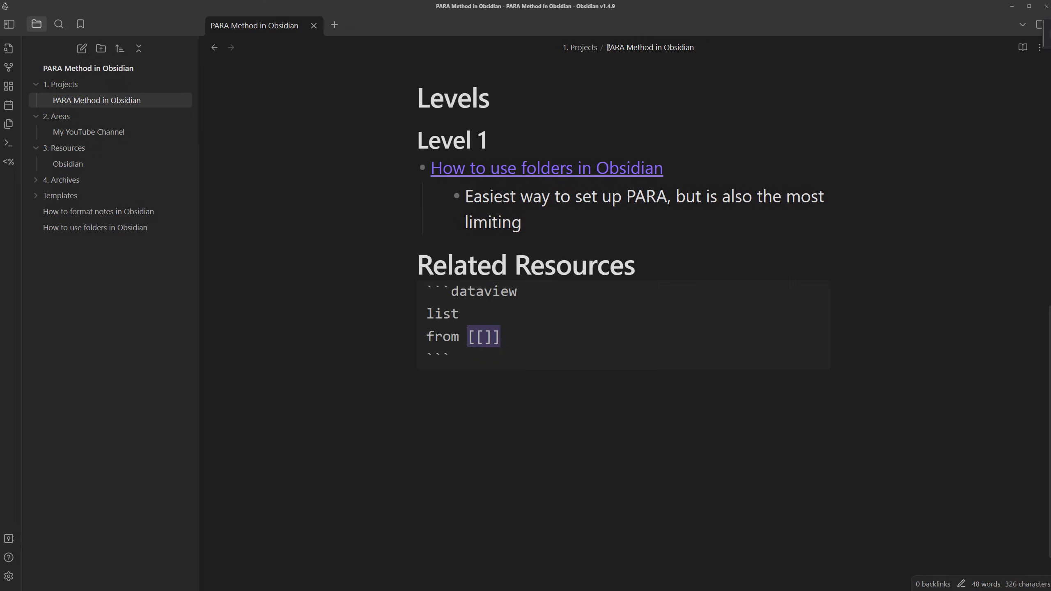
drag(607, 48, 717, 55)
click(535, 274)
key(Down)
key(Down)
key(Down)
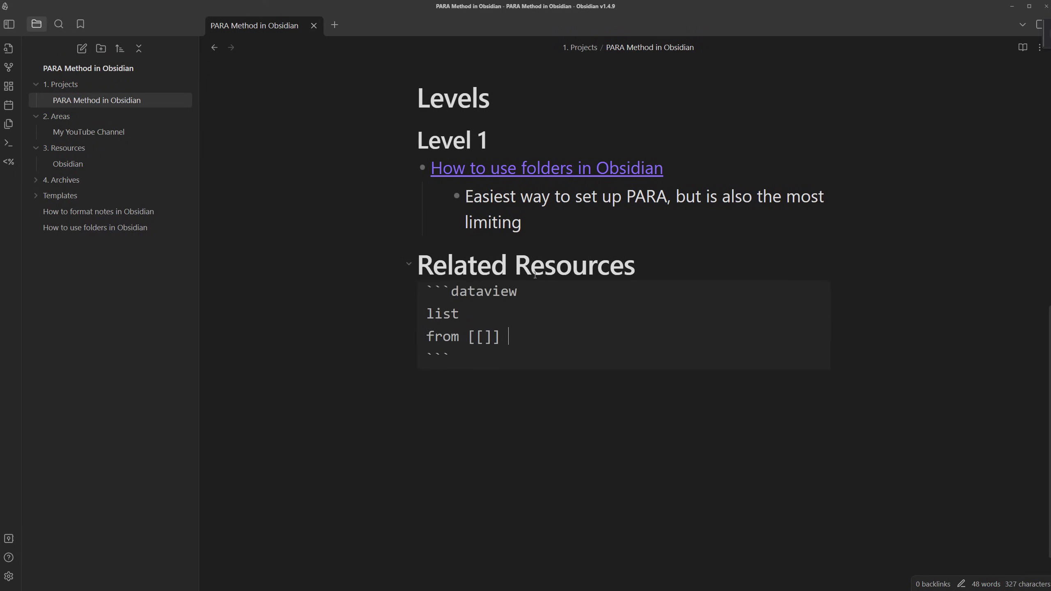
text(and #resou)
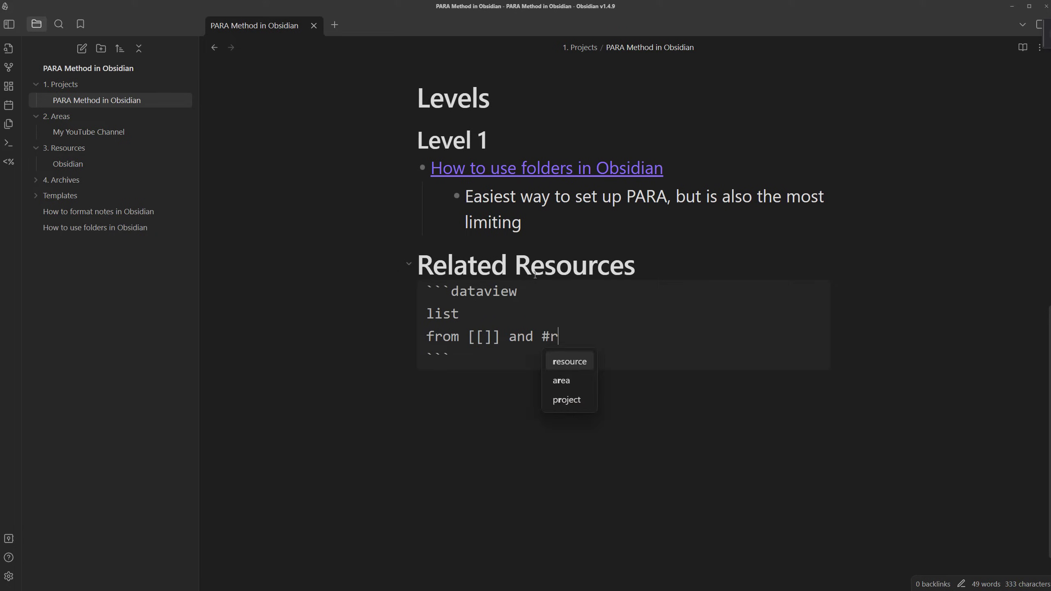
click(569, 361)
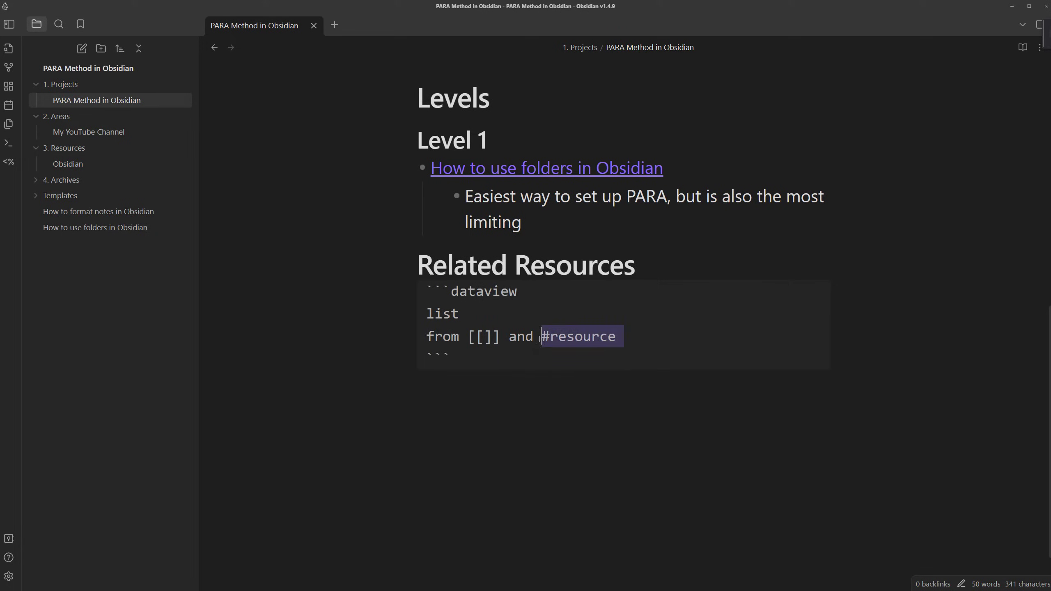
shift+click(541, 338)
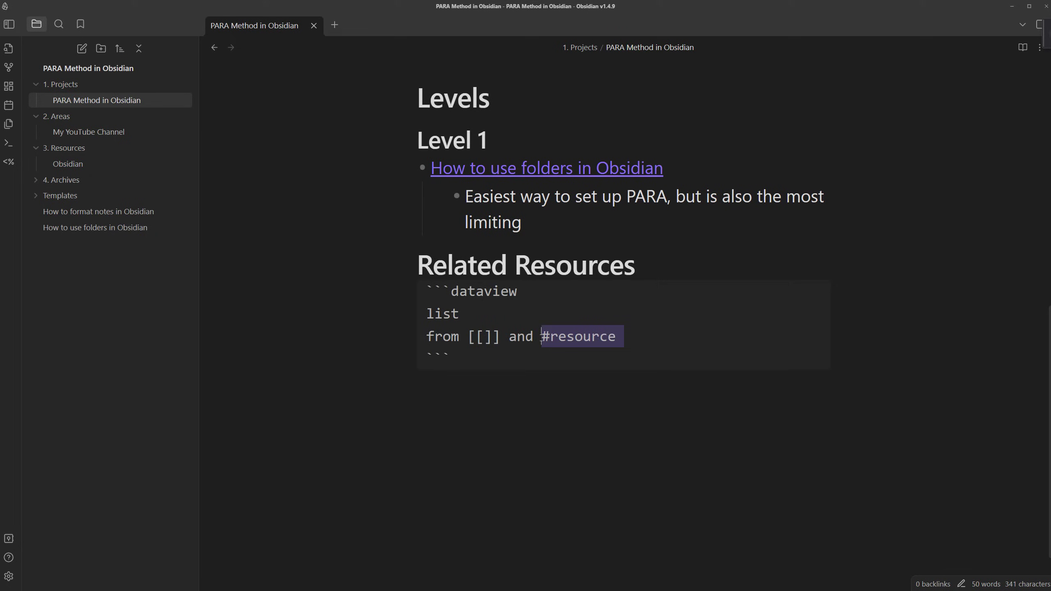
click(674, 265)
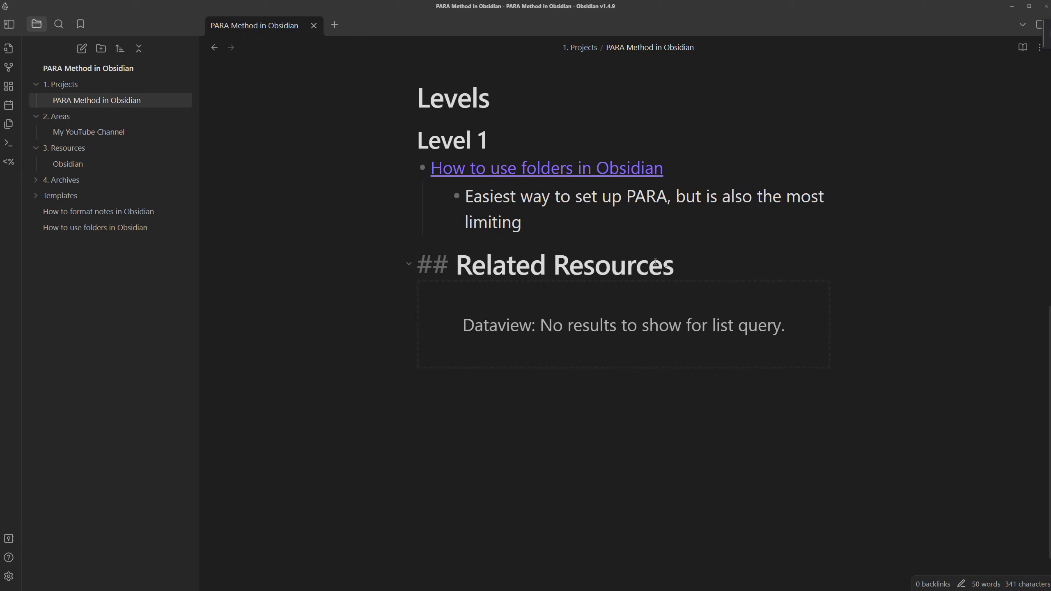
key(Down)
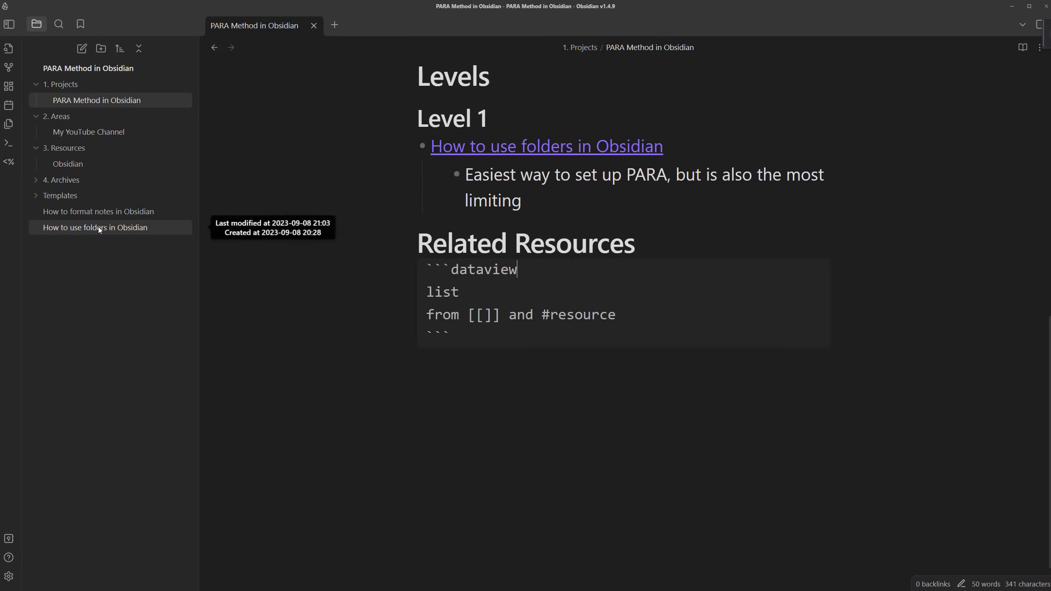
Create a PARA Method note in 3. Resources linking to [[PARA Method in Obsidian]].
right_click(116, 150)
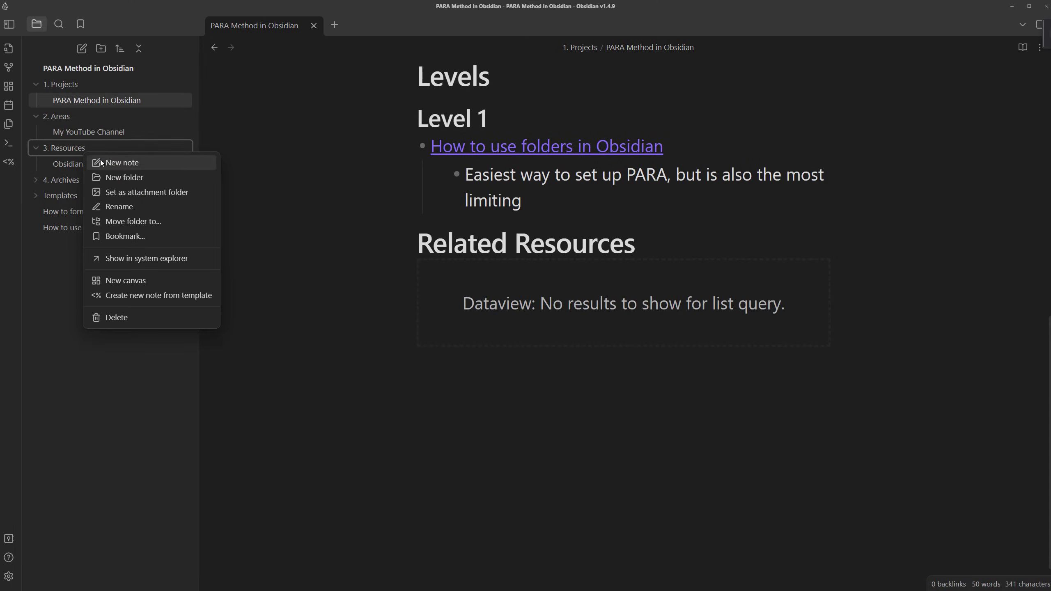
click(136, 163)
text(PARA MEthod)
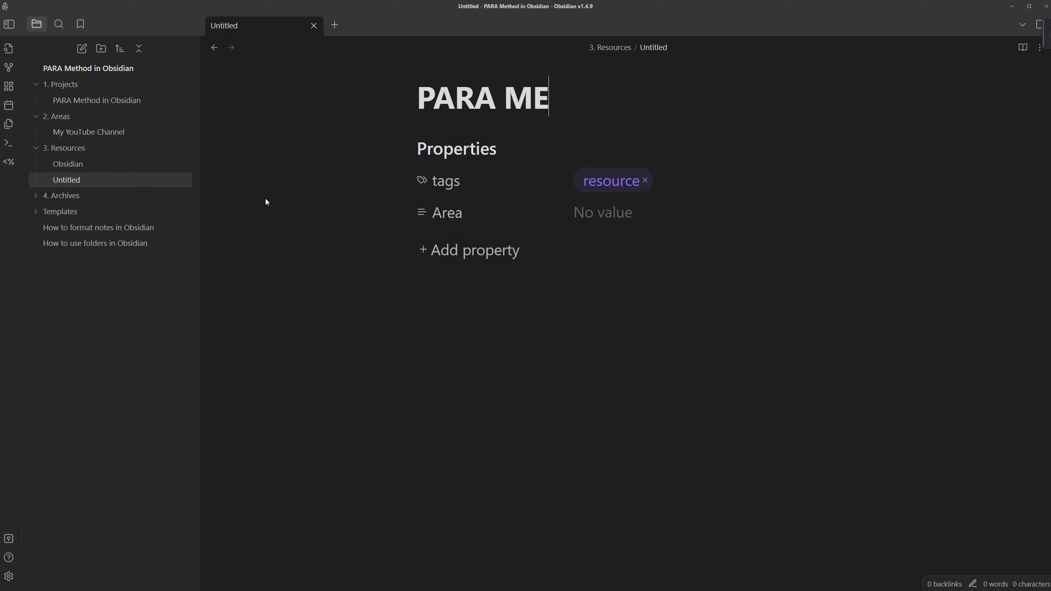
key(BackSpace)
key(BackSpace)
key(BackSpace)
key(BackSpace)
key(BackSpace)
text(ethod)
key(Return)
text([[)
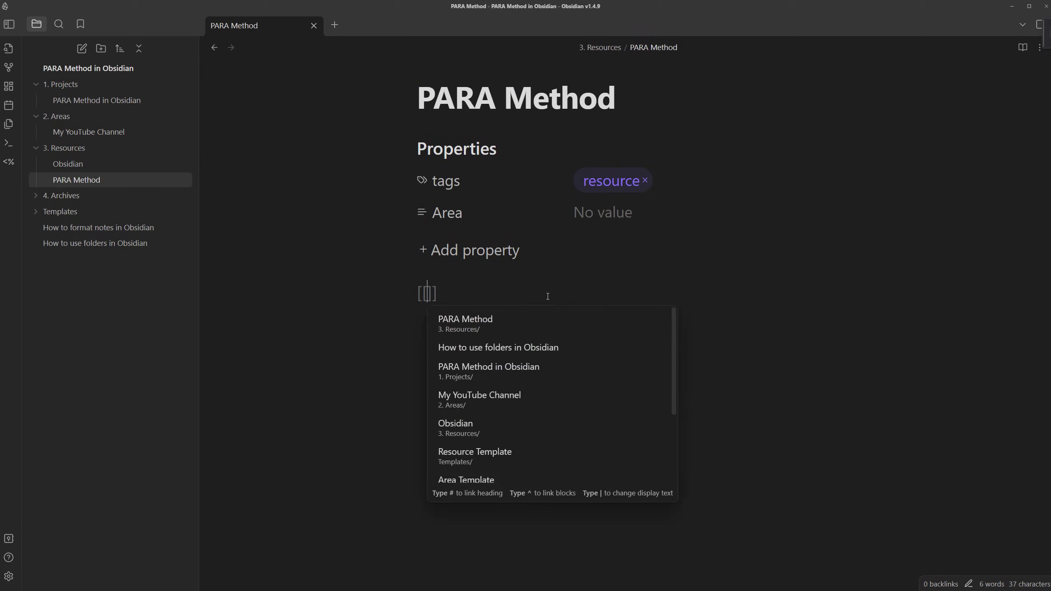
click(501, 371)
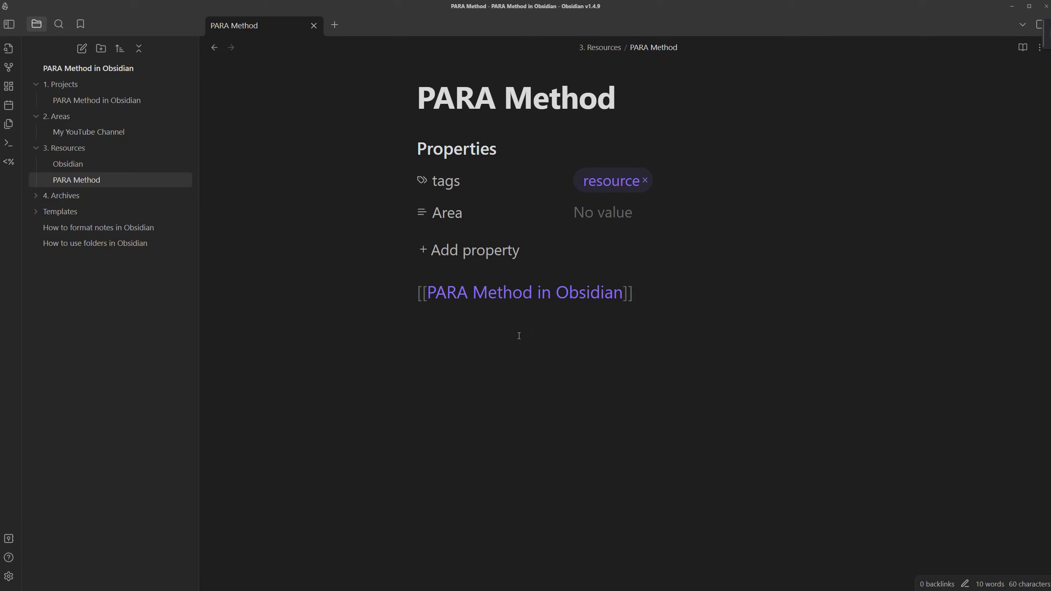
Check that PARA Method now appears under Related Resources in the project note.
click(113, 100)
scroll(465, 324, down, 8)
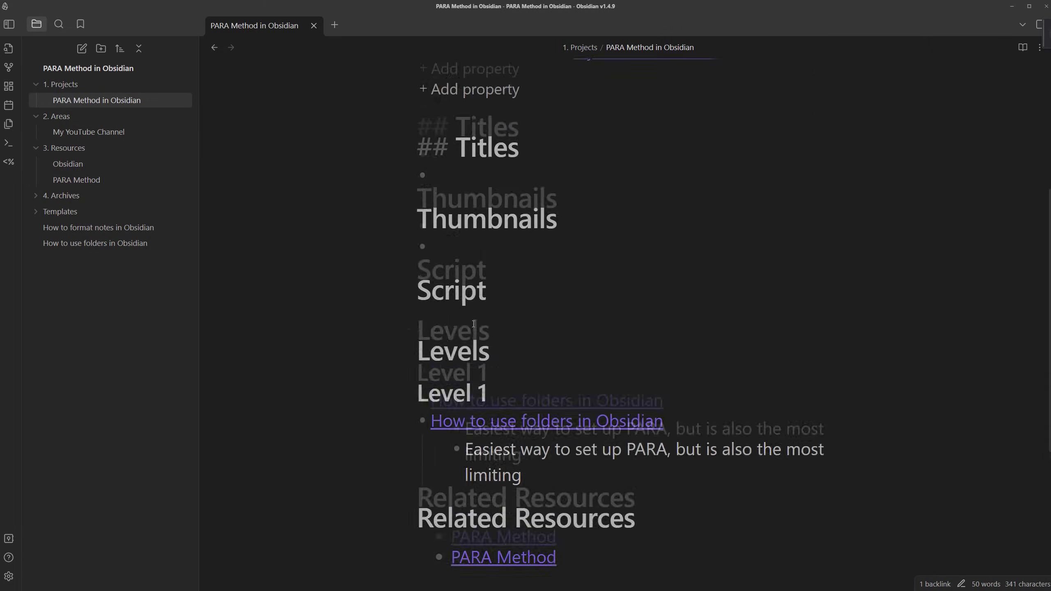
scroll(464, 325, down, 3)
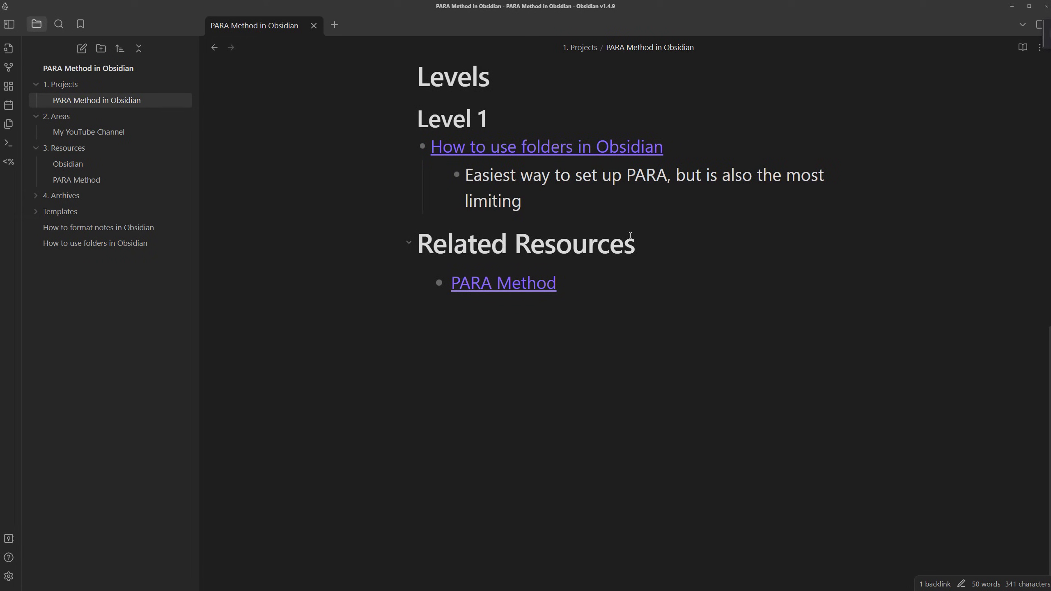
click(648, 246)
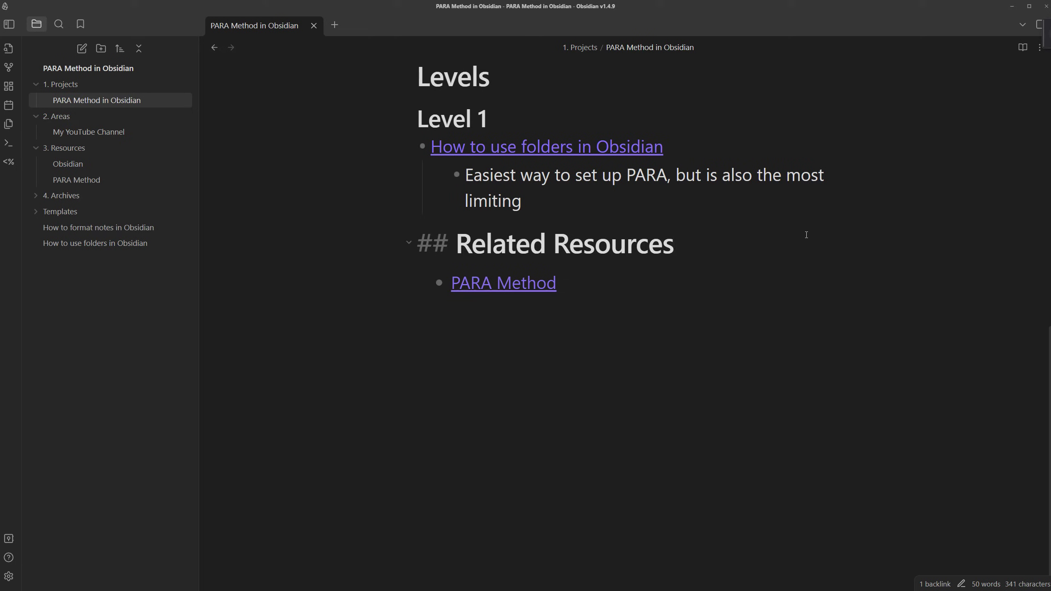
scroll(865, 241, up, 4)
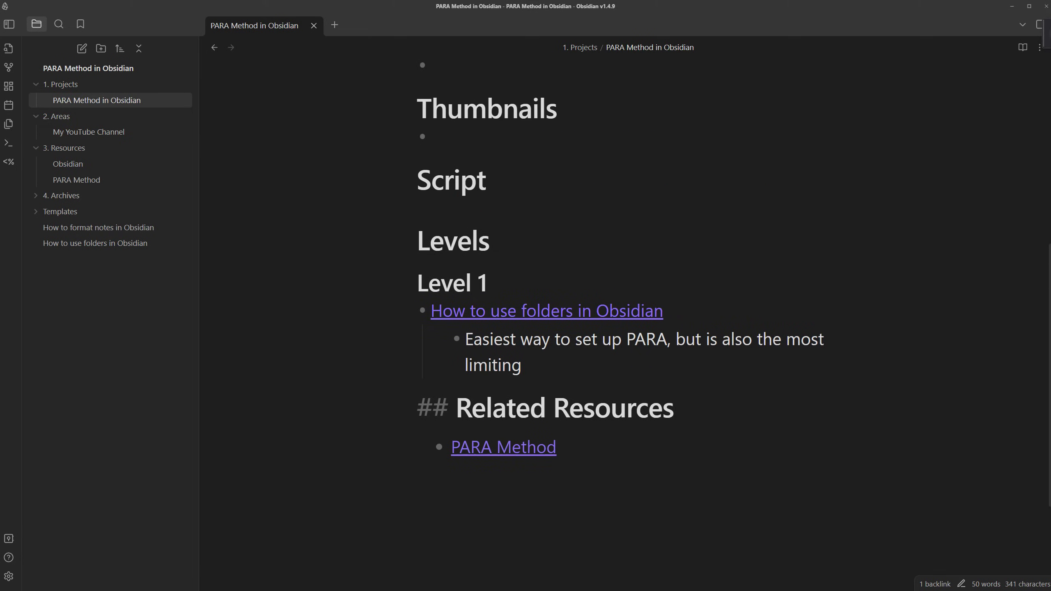
click(410, 408)
drag(699, 411, 314, 405)
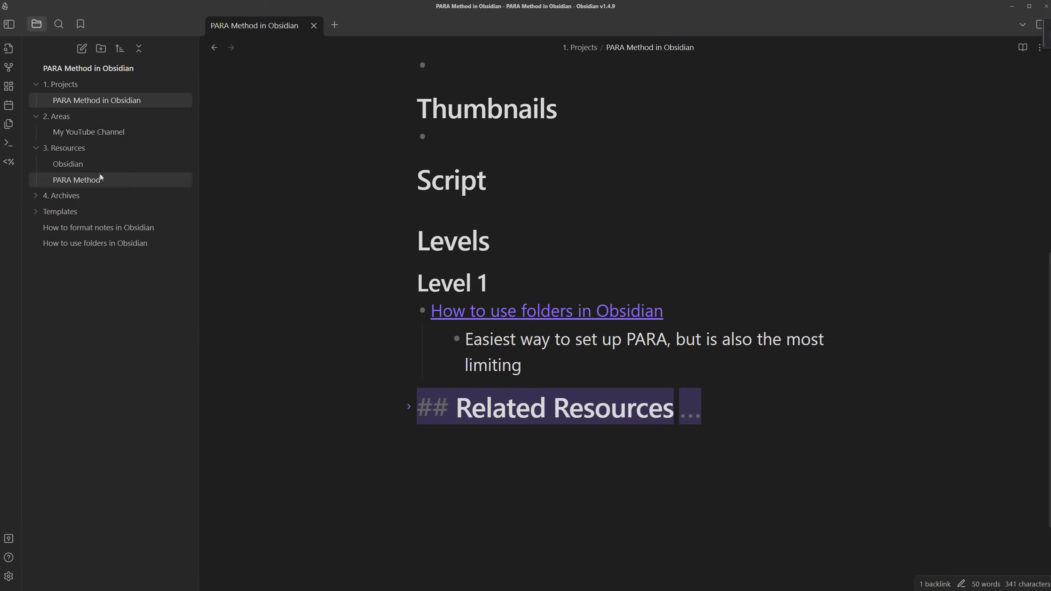
Look at the Project Template, then open the My YouTube Channel note.
click(96, 211)
click(124, 242)
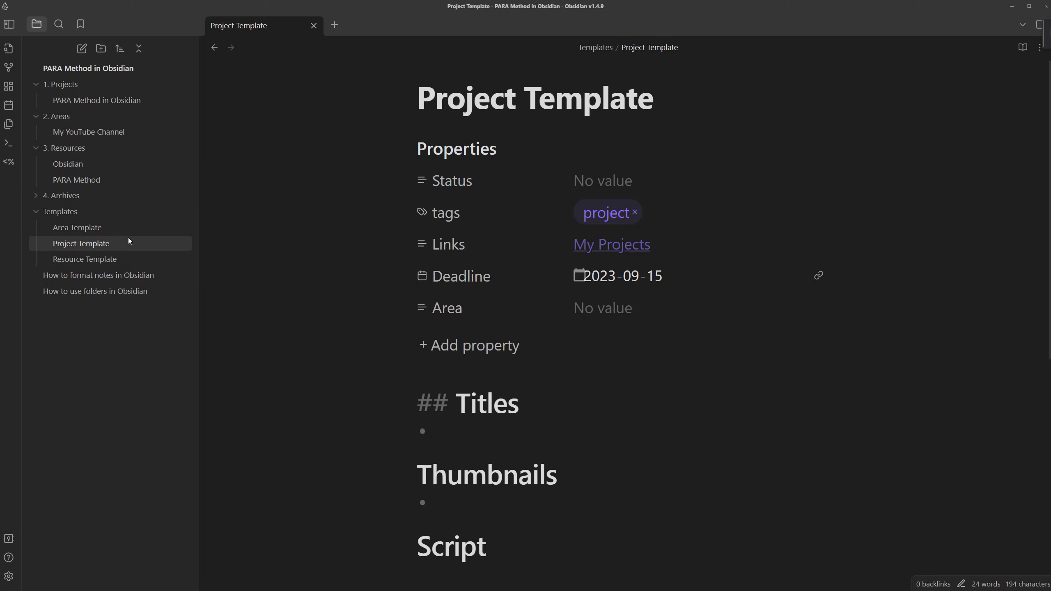
click(119, 135)
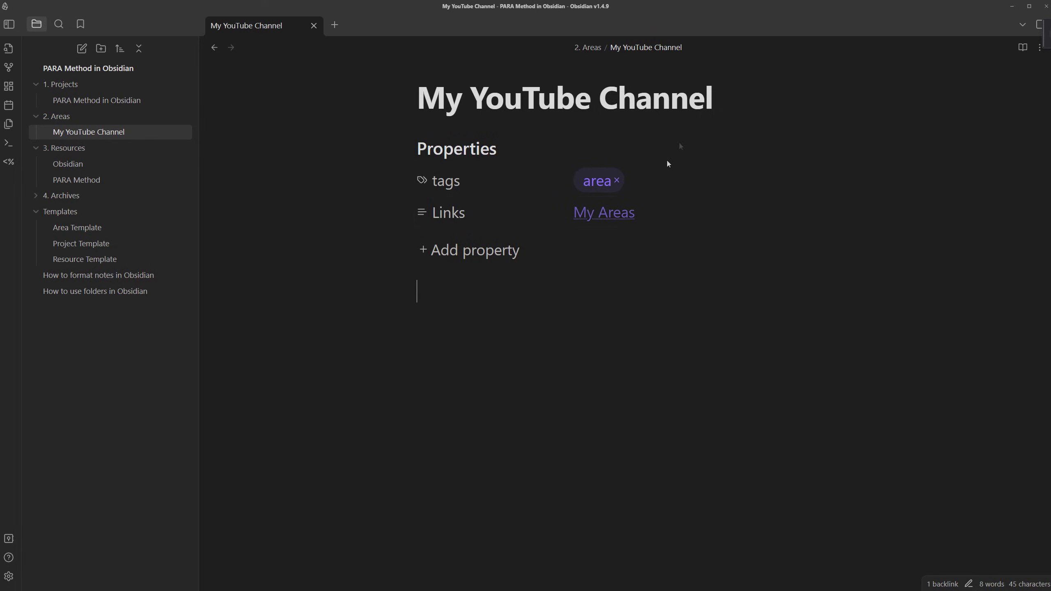
Add a '## Projects' heading to the My YouTube Channel note.
text(##)
drag(418, 98, 786, 105)
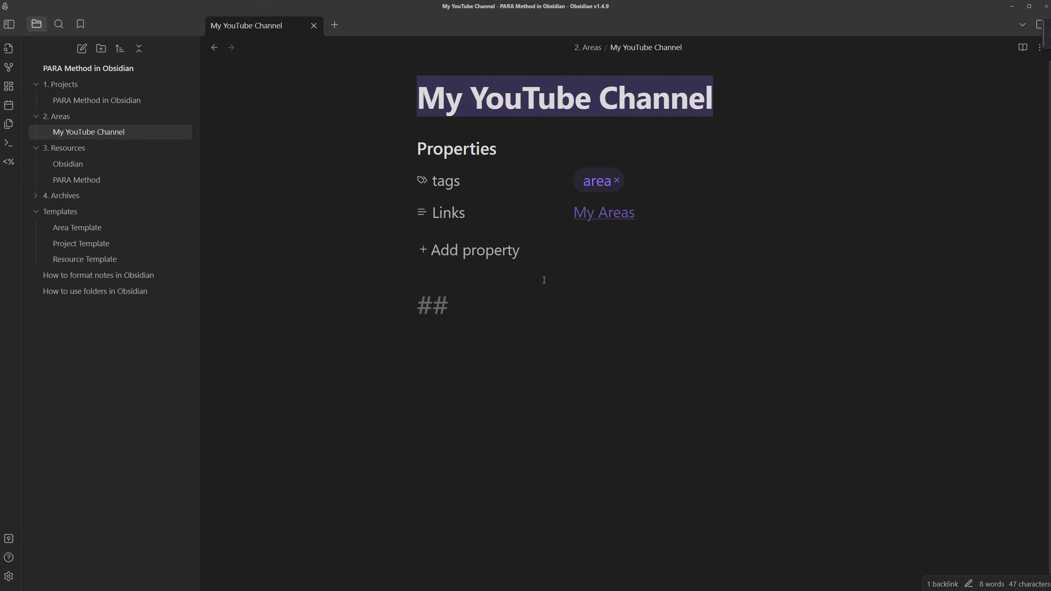
click(506, 307)
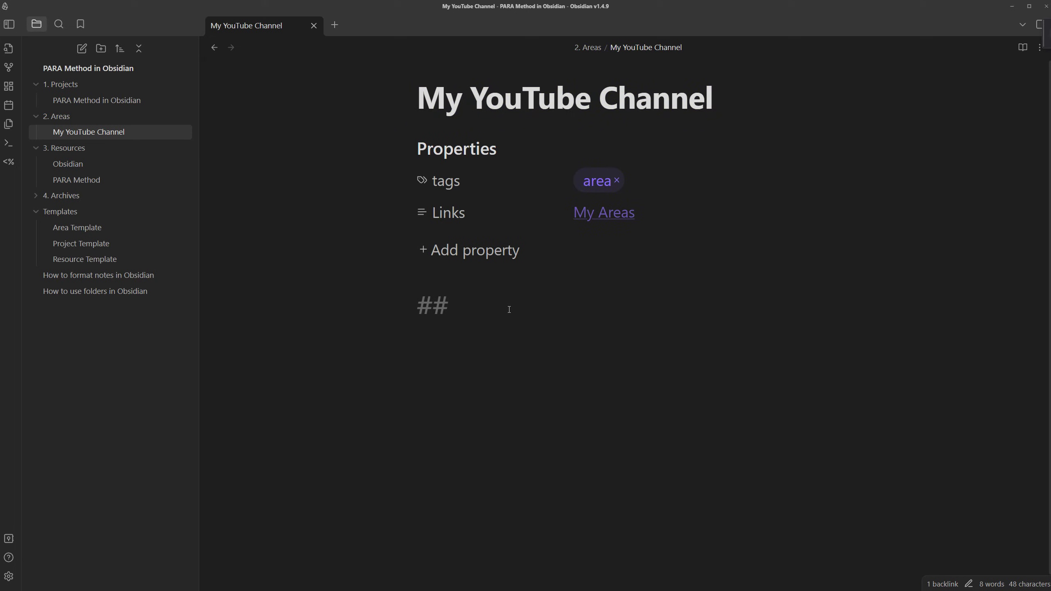
text(Projects)
key(Return)
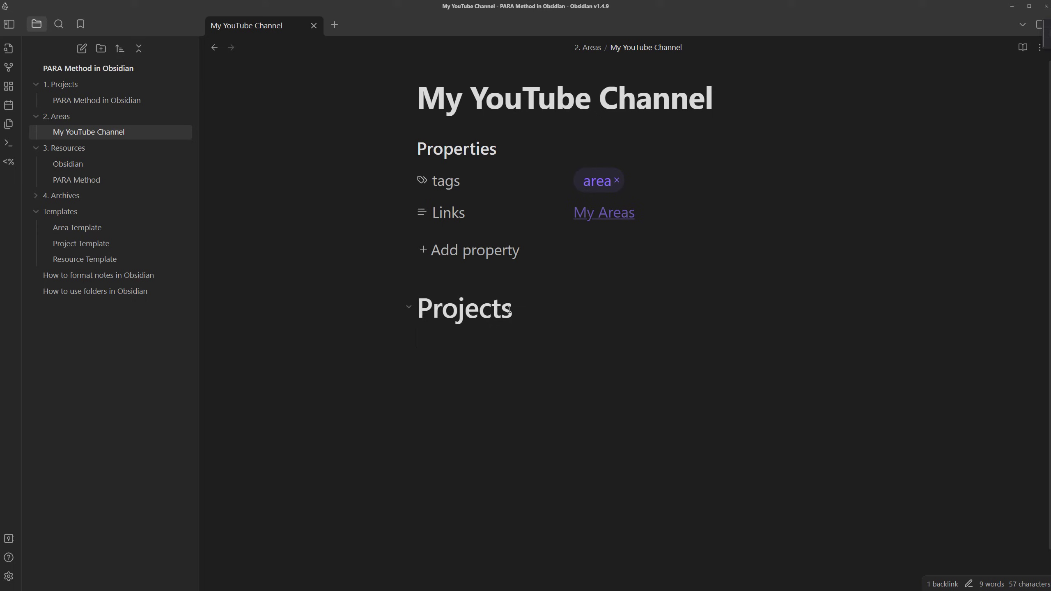
Insert a dataview query 'table Status, Deadline from [[]] AND #project' and render it.
text(```dataview)
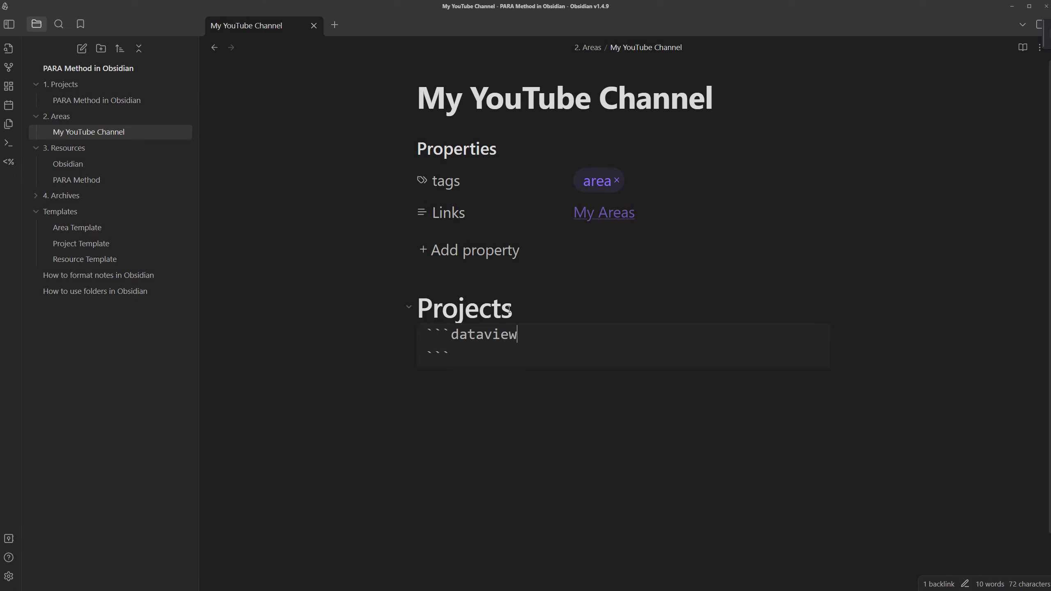
key(Return)
text(table Status, Deadline)
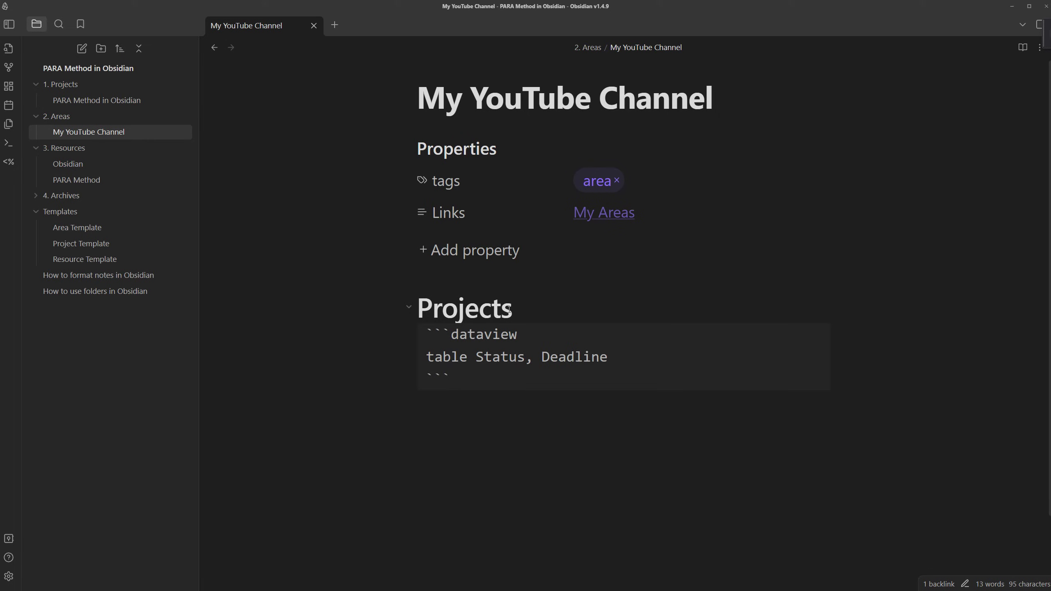
key(Return)
text(from [[]])
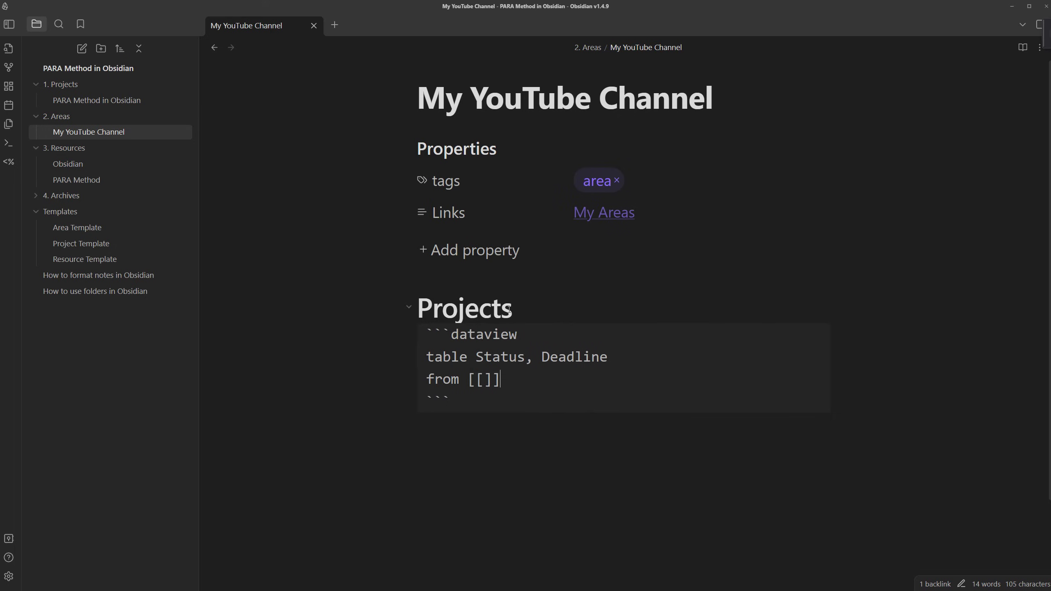
text( AND #project)
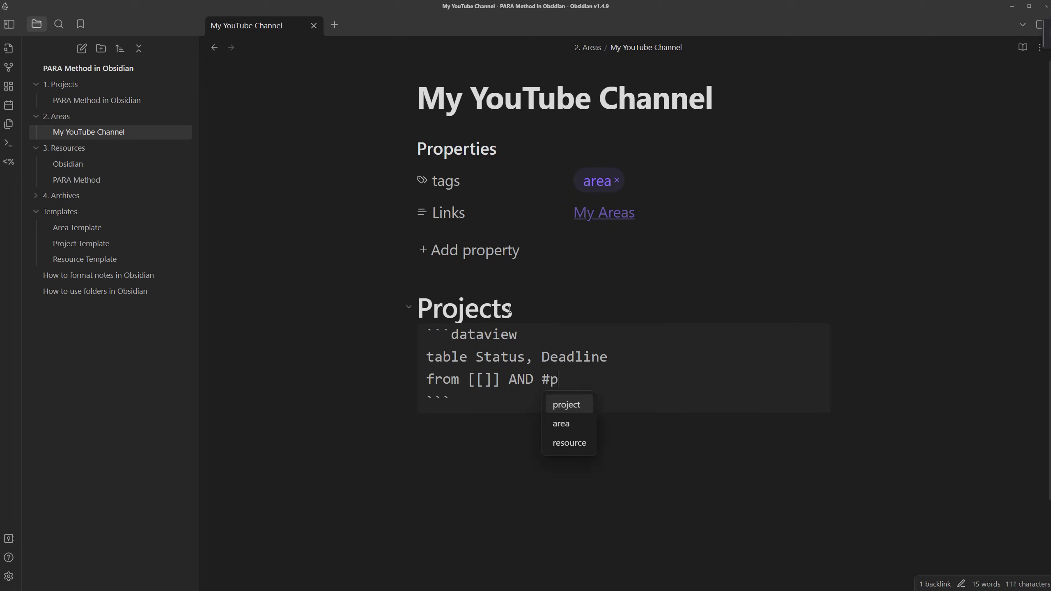
key(Return)
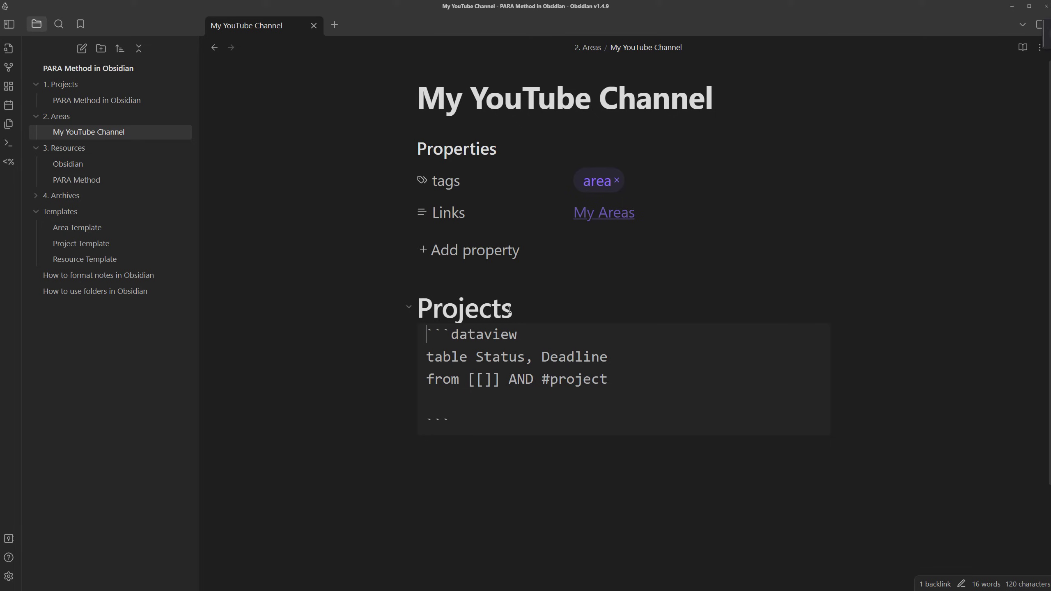
click(509, 310)
mouse_move(567, 375)
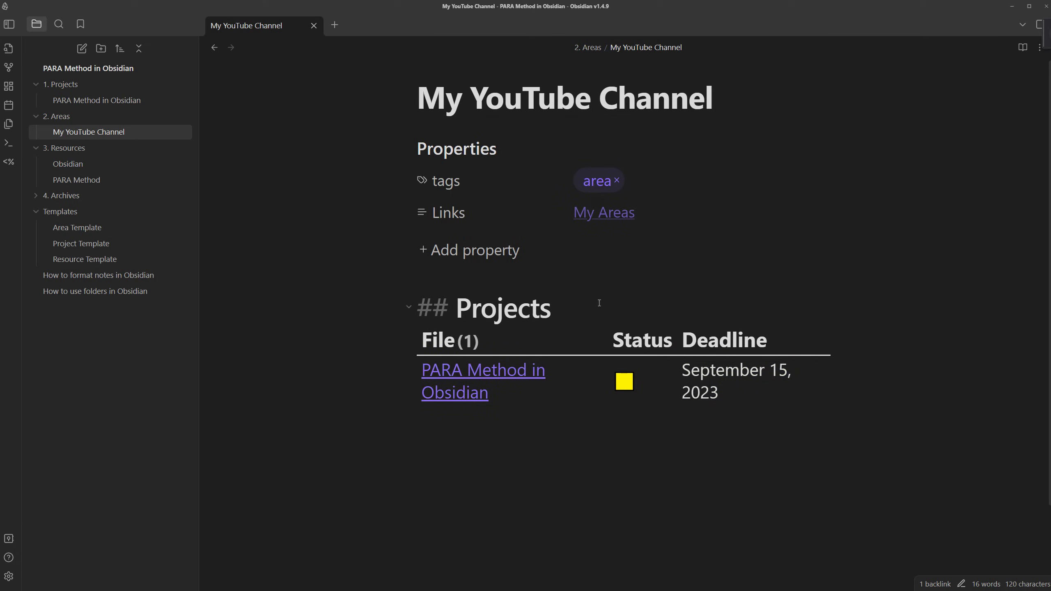
click(553, 304)
scroll(614, 240, down, 2)
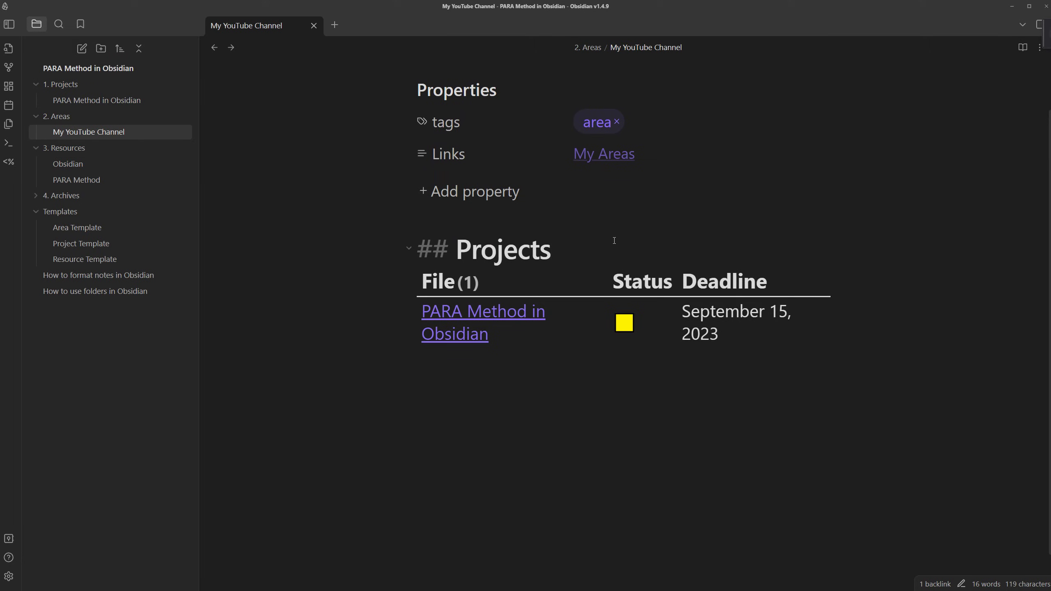
Add a '### Not Started' heading whose Dataview query filters to contains(Status, red square).
key(Return)
text(###)
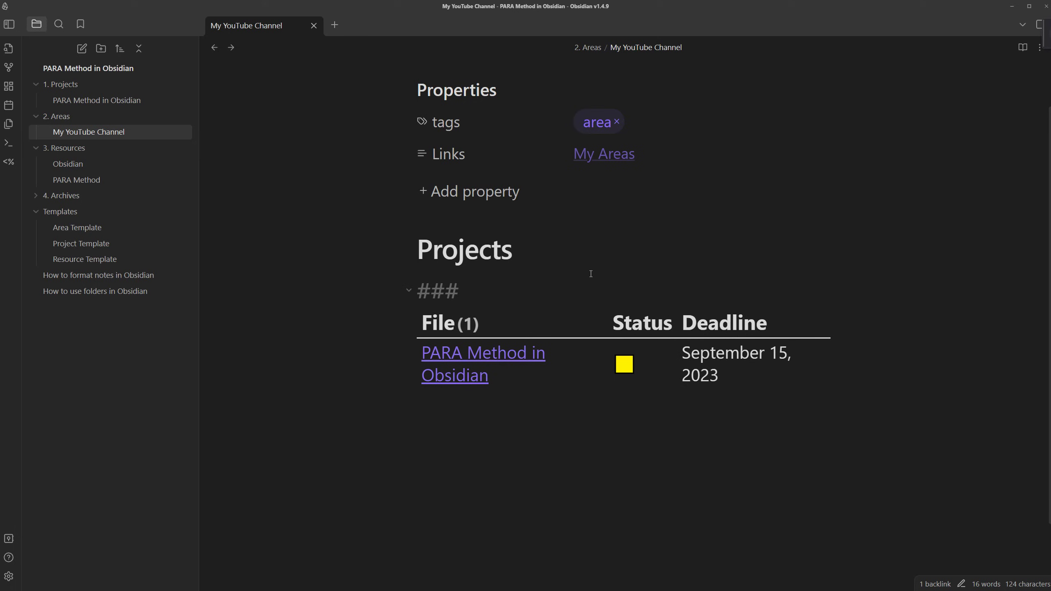
text(Not Started)
key(Down)
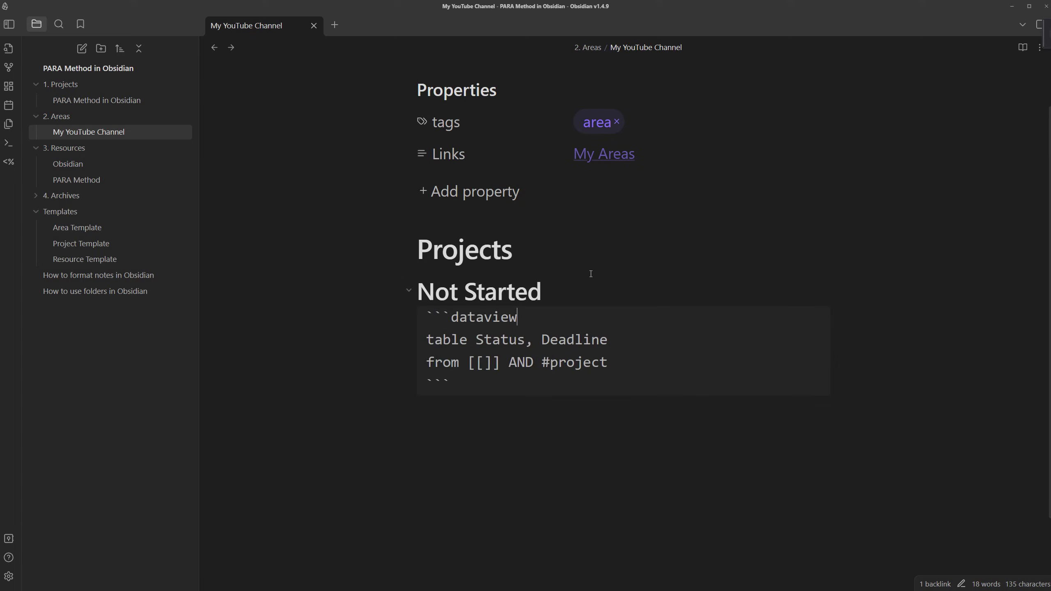
key(Return)
text(where contains(Sta)
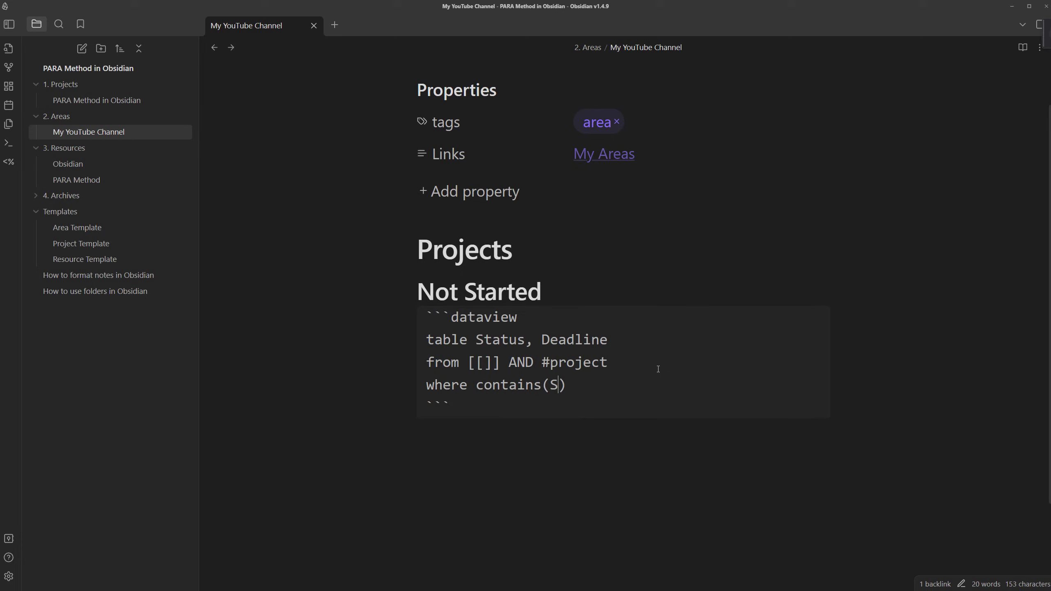
text(tus, ")
click(635, 444)
click(568, 290)
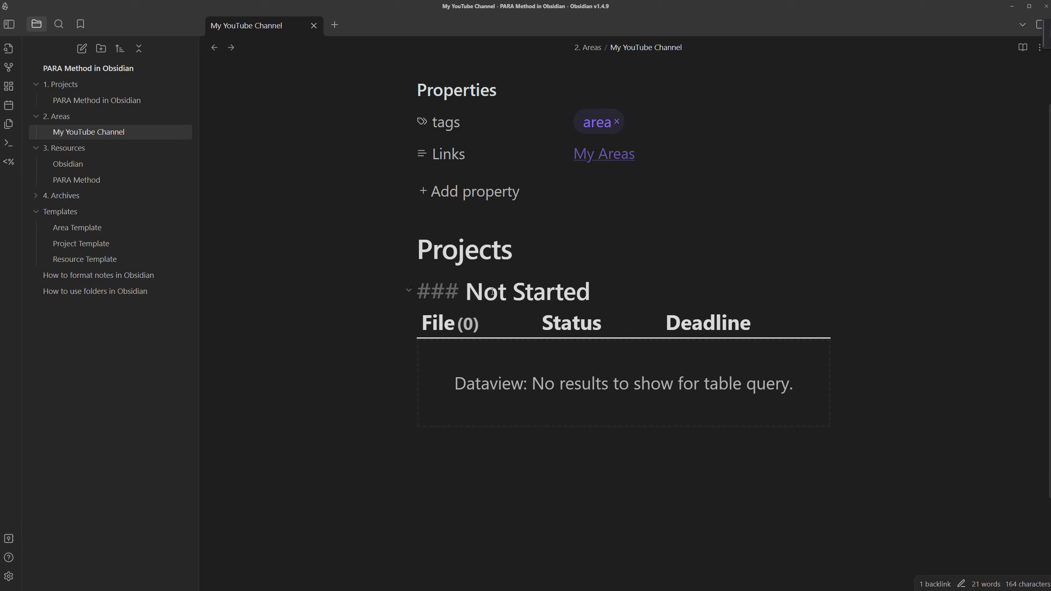
Add a '### In Progress' heading with a pasted copy of the query using the yellow square.
click(820, 313)
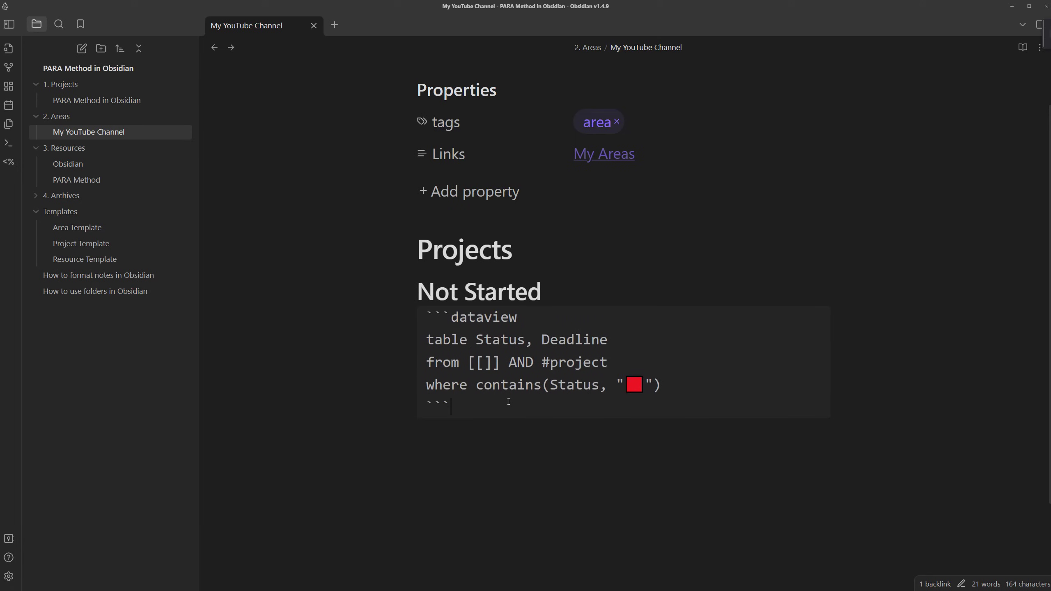
key(Down)
key(Down)
key(Down)
key(Down)
key(Down)
text(### )
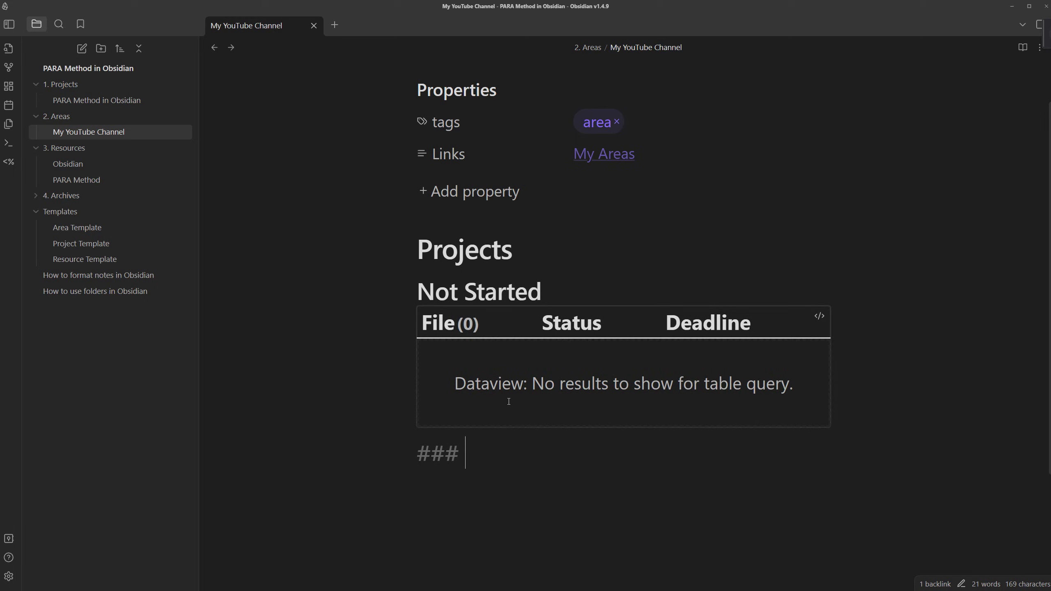
text(Inogress)
key(Return)
text(```dataview table Status, Deadline from [[]] AND #project where contains(Status, "🟥") ```)
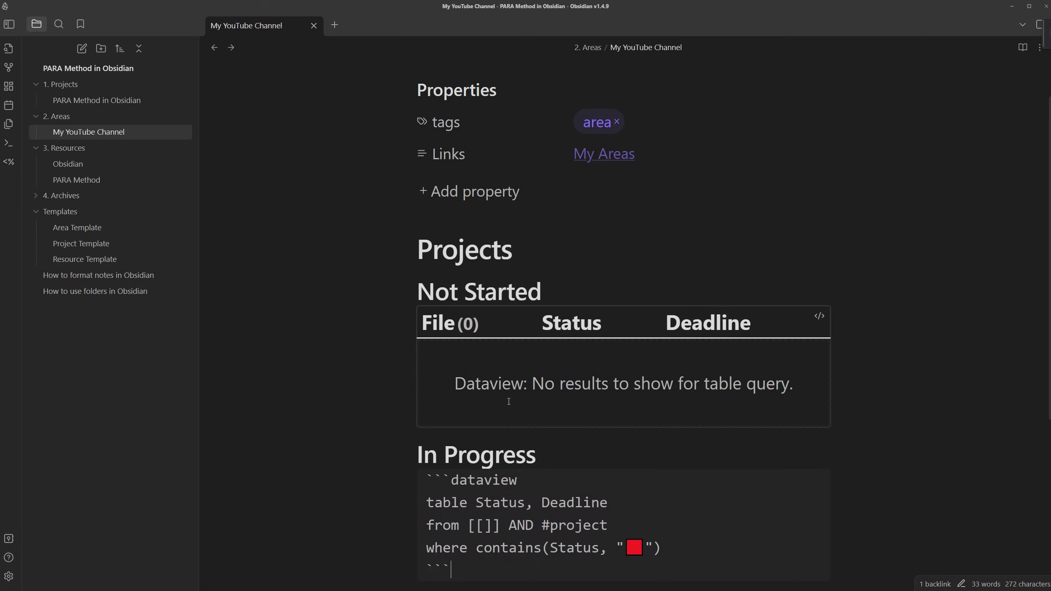
scroll(645, 496, down, 1)
key(BackSpace)
key(super+period)
key(Right)
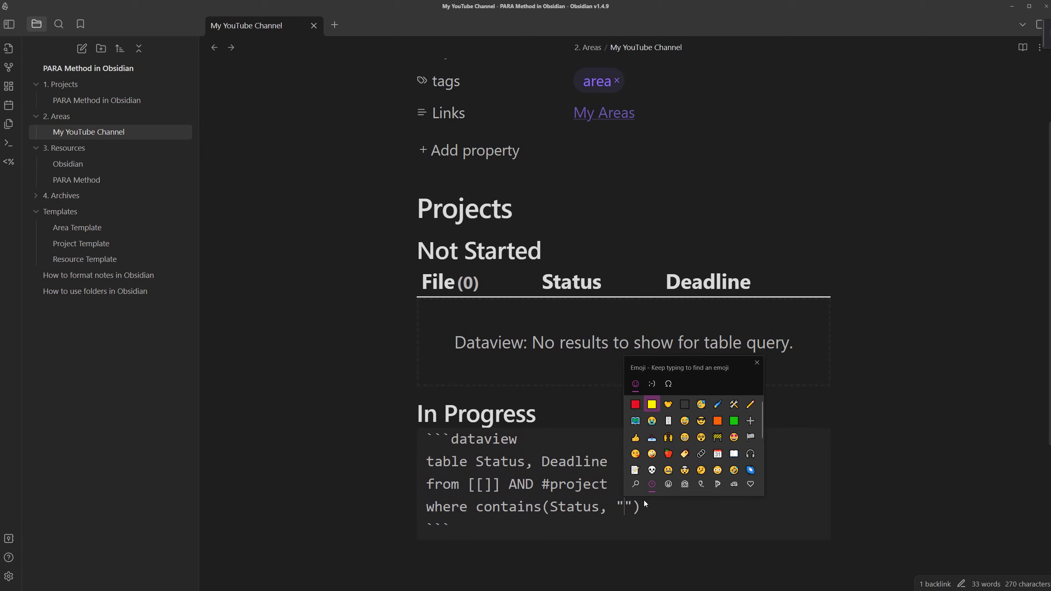
key(Return)
click(575, 415)
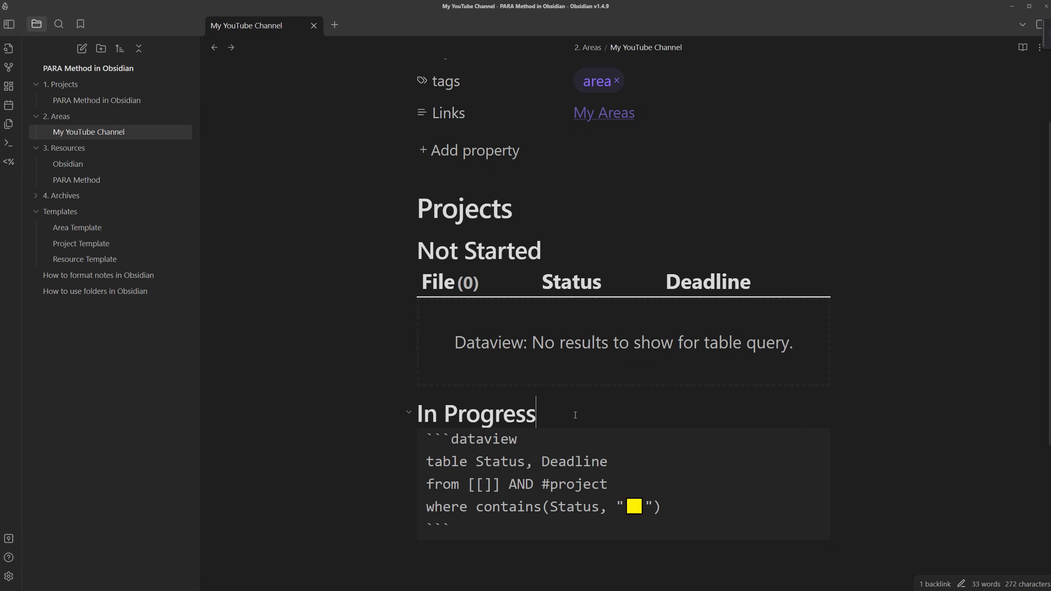
Zoom out to review both status tables, then open the linked My Areas note.
scroll(583, 437, down, 3)
mouse_move(438, 387)
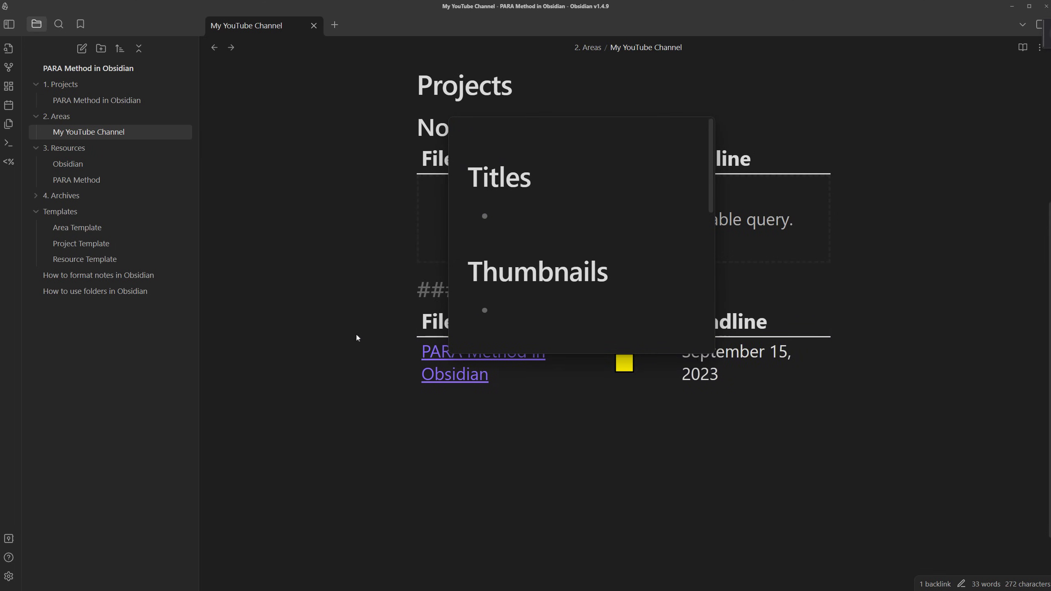
key(ctrl+minus)
scroll(369, 210, up, 5)
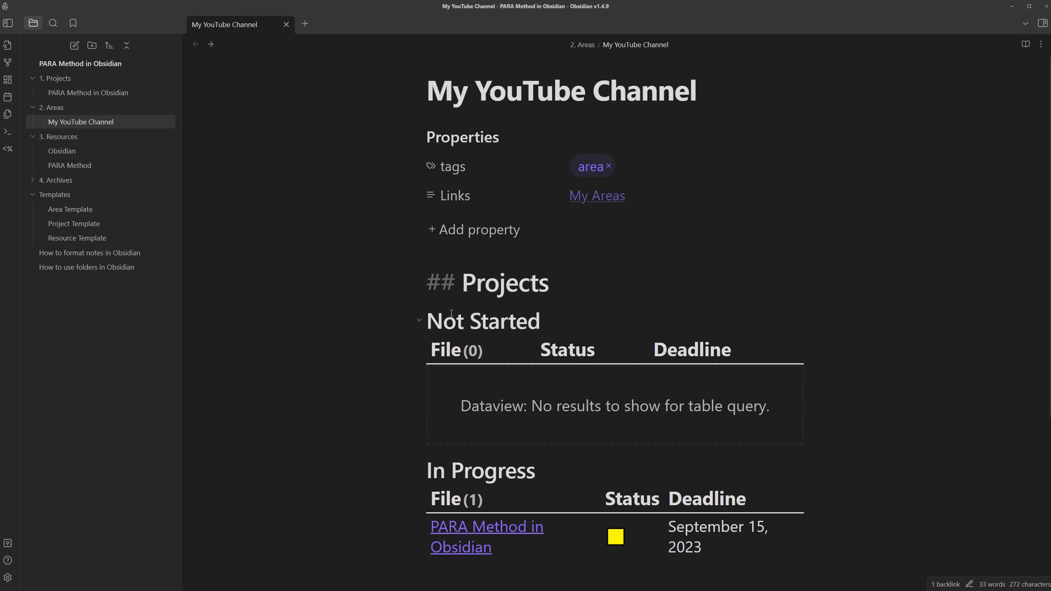
drag(605, 322, 426, 318)
click(582, 318)
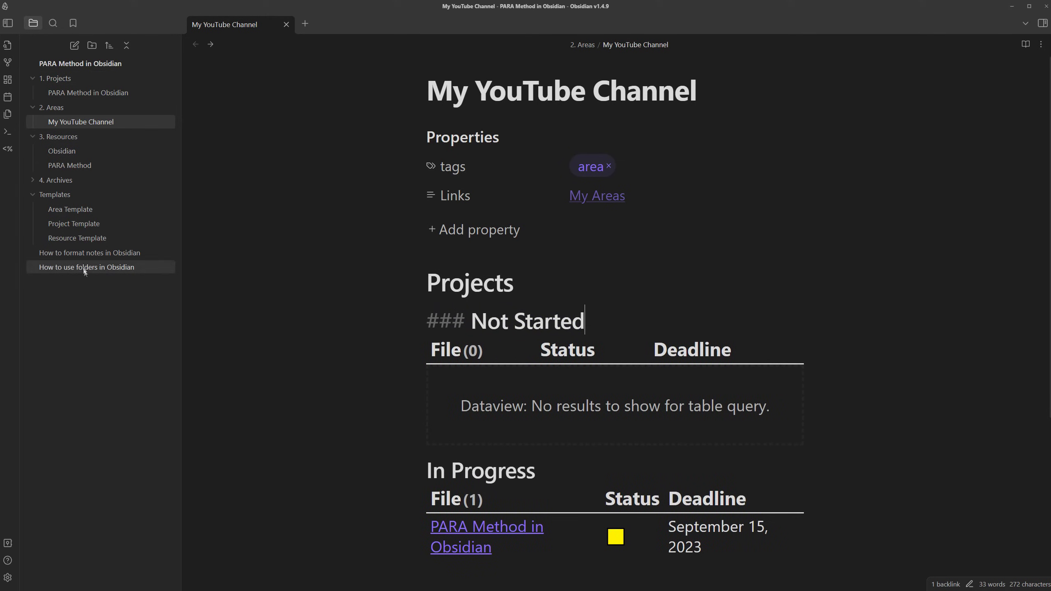
click(595, 286)
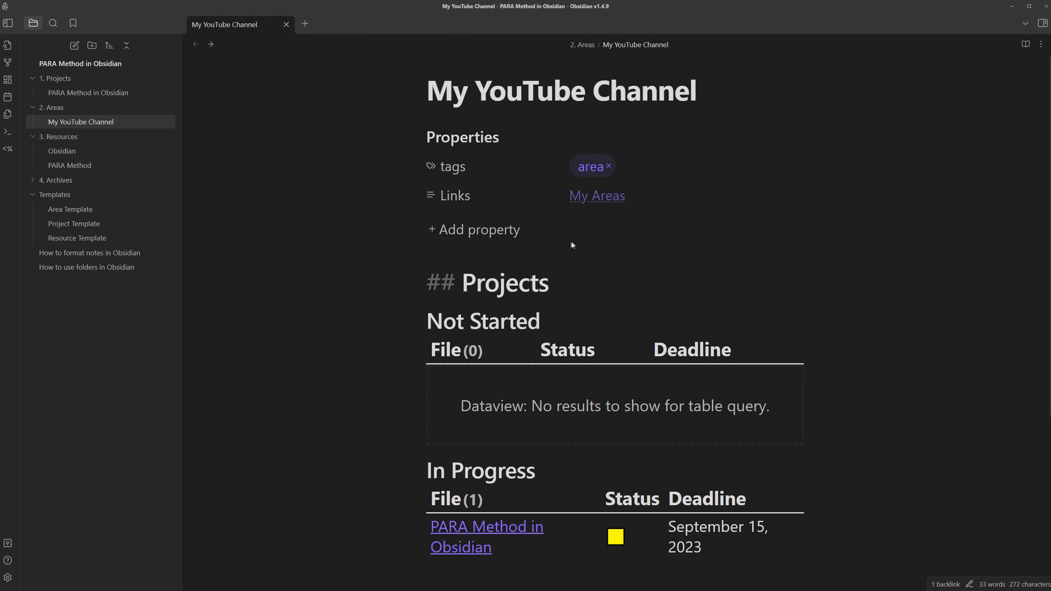
click(587, 200)
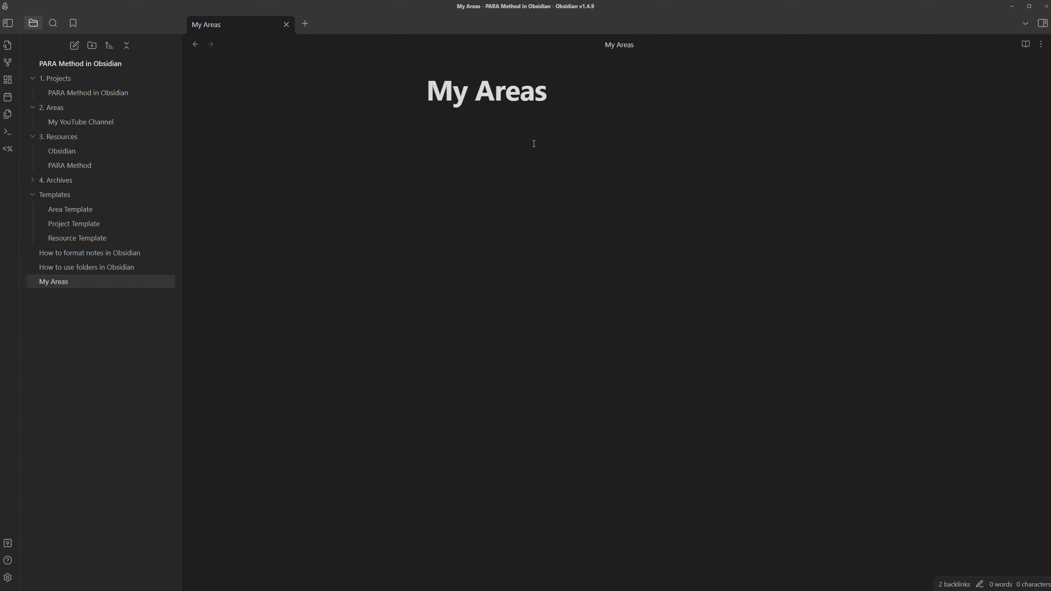
Add '## By Alphabetical Order' with a dataview list from #area sorted by file.name desc.
text(## By )
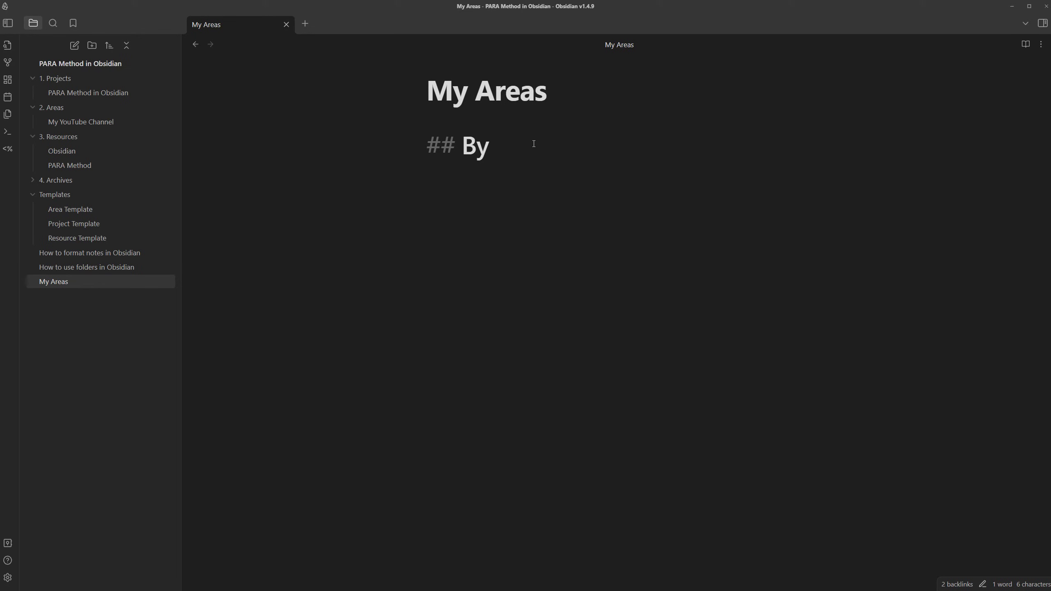
text(Alphabetical Order)
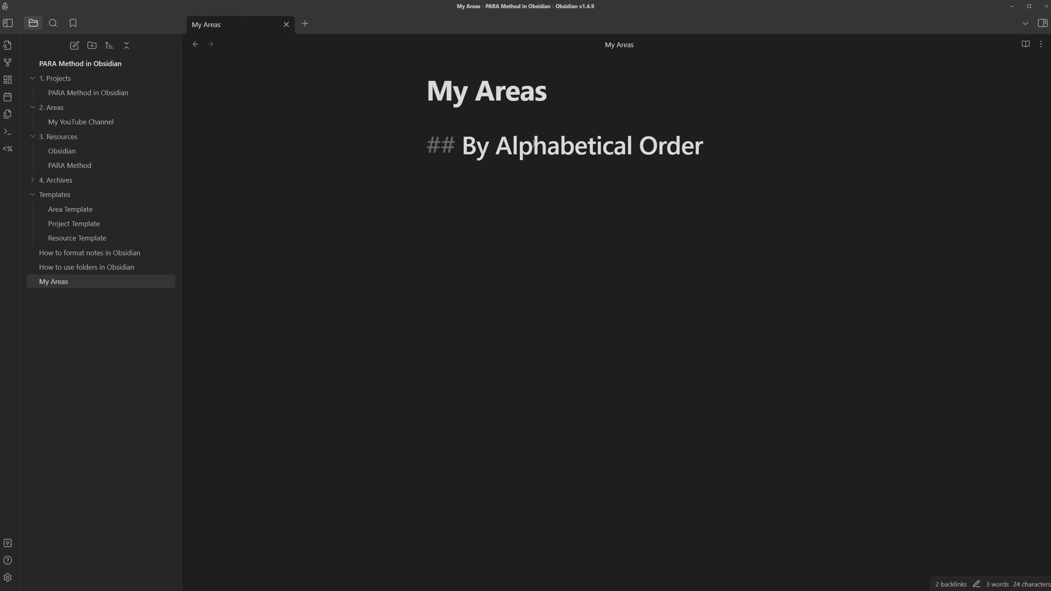
key(Return)
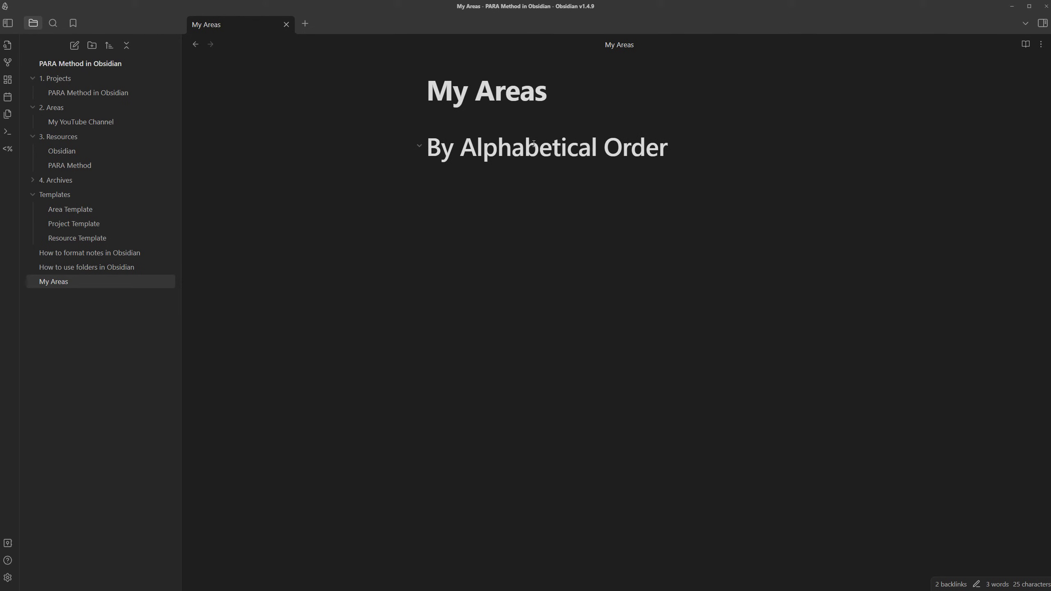
text(`)
text(`dataview )
text(list)
key(Return)
text(f)
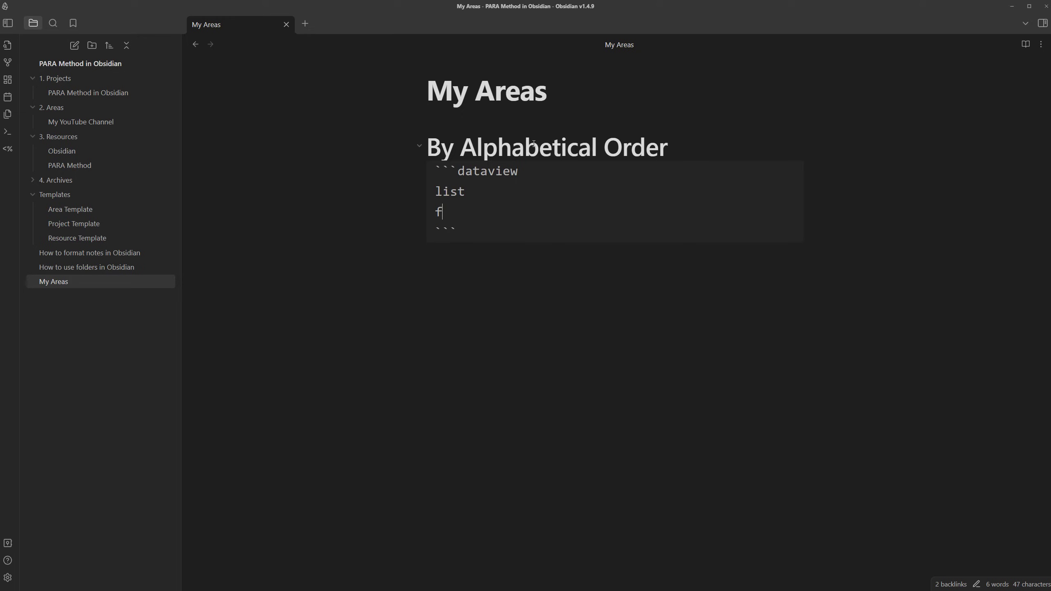
text(rom #)
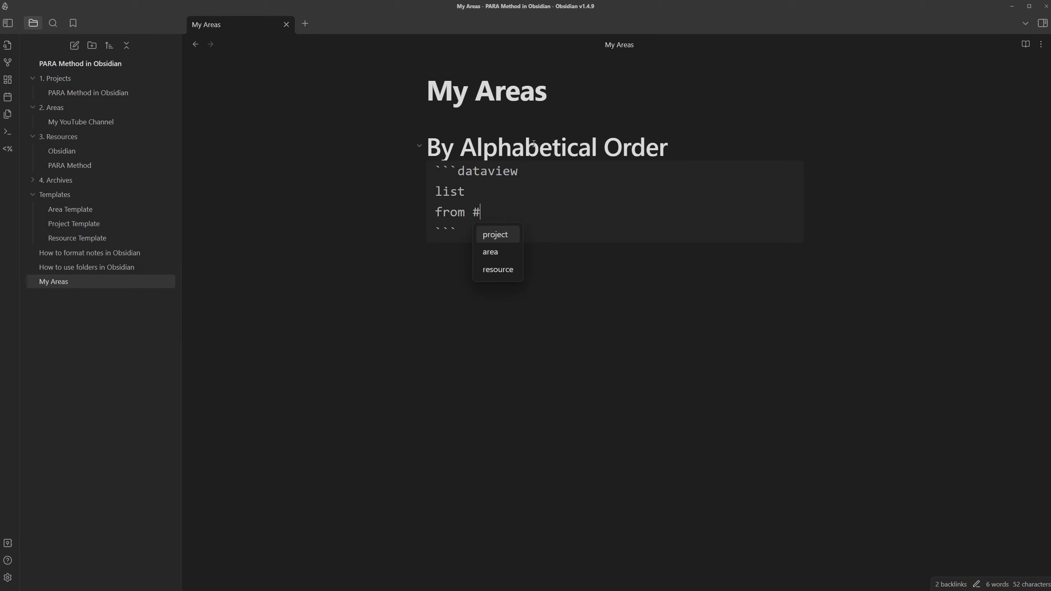
key(BackSpace)
text(#a)
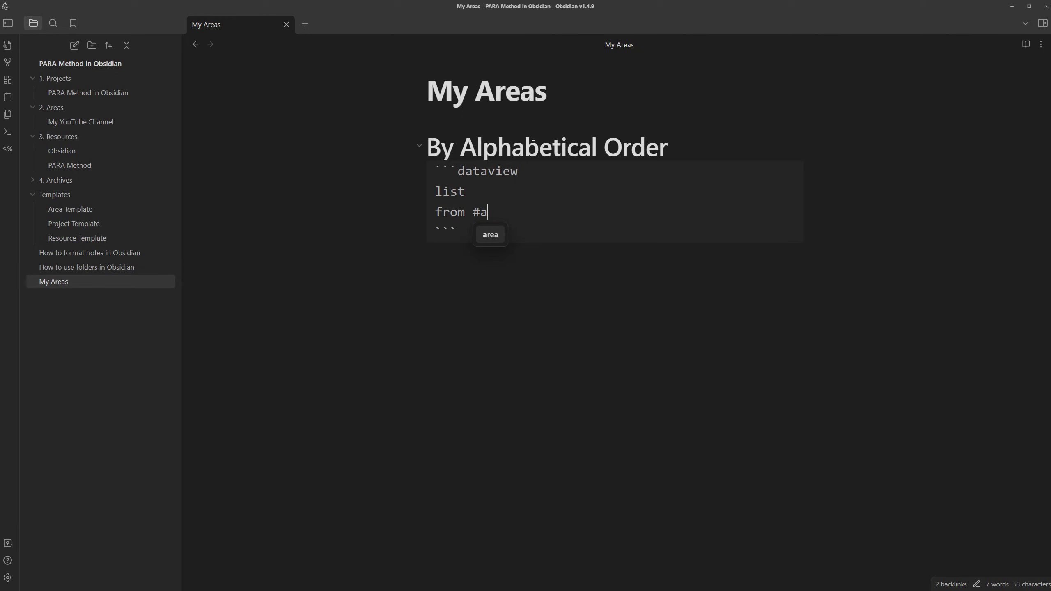
text(rea sort)
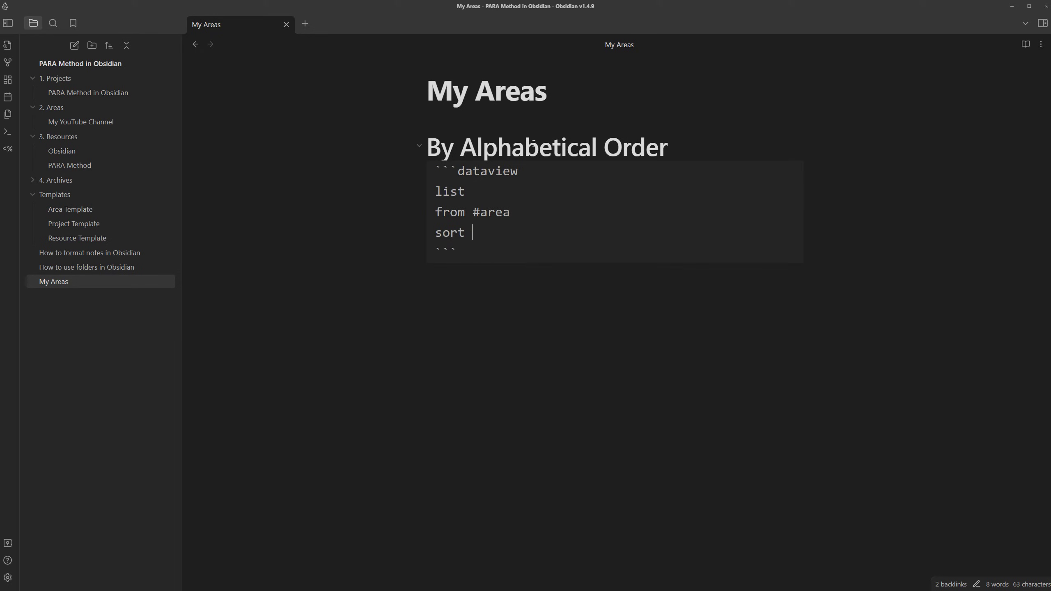
text( file.name desc)
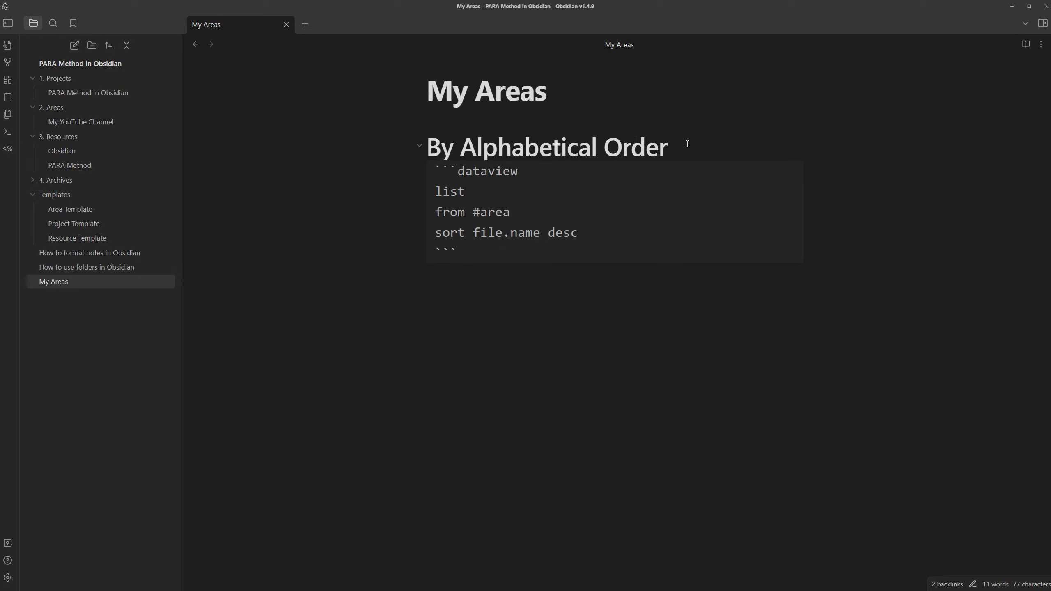
click(704, 144)
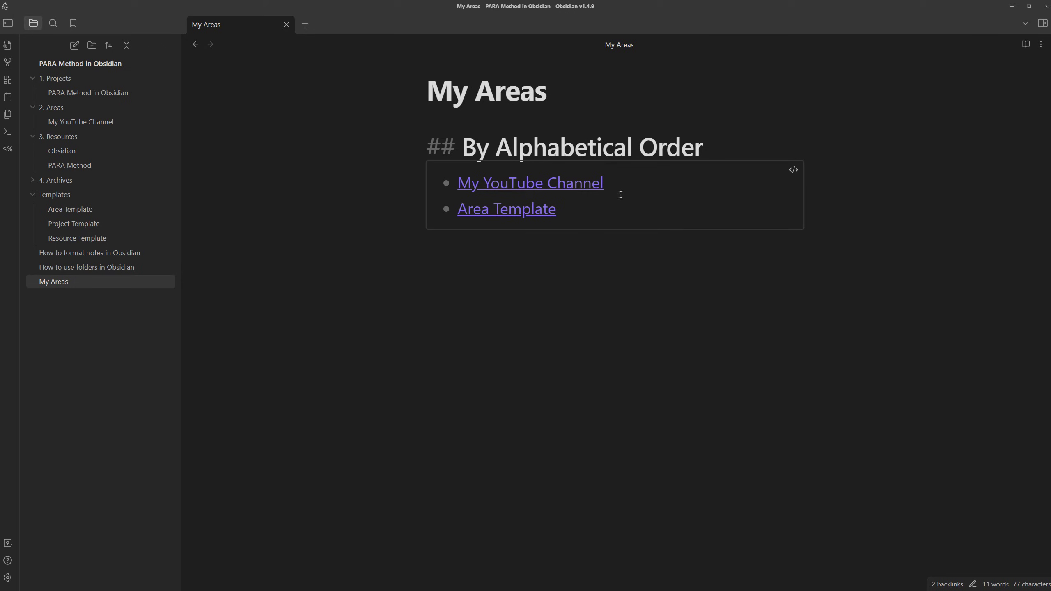
Exclude the Templates folder from the areas query.
key(Down)
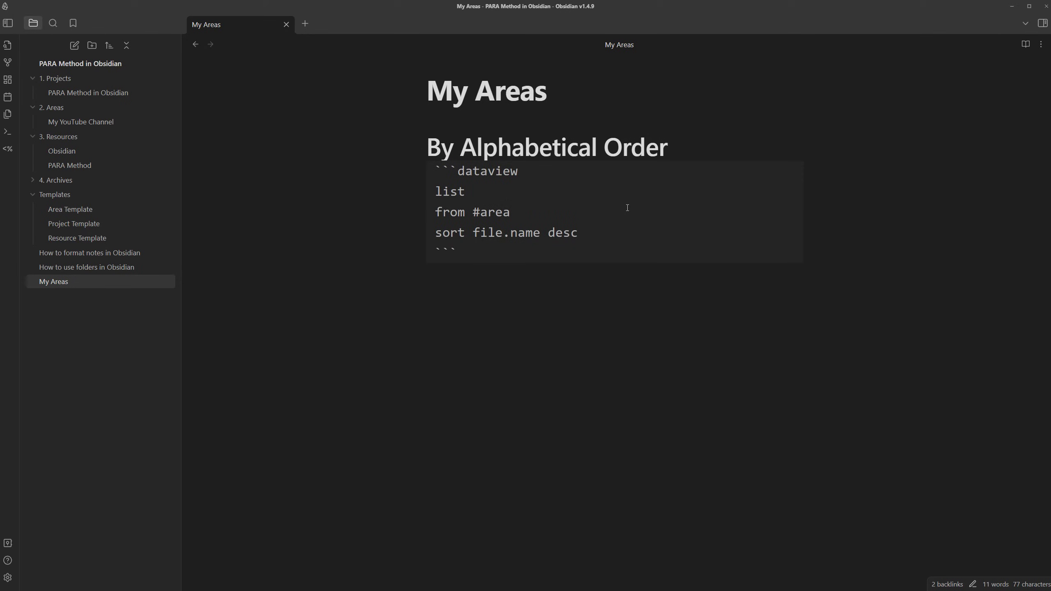
text(and "Templates!)
key(Up)
key(Up)
key(Up)
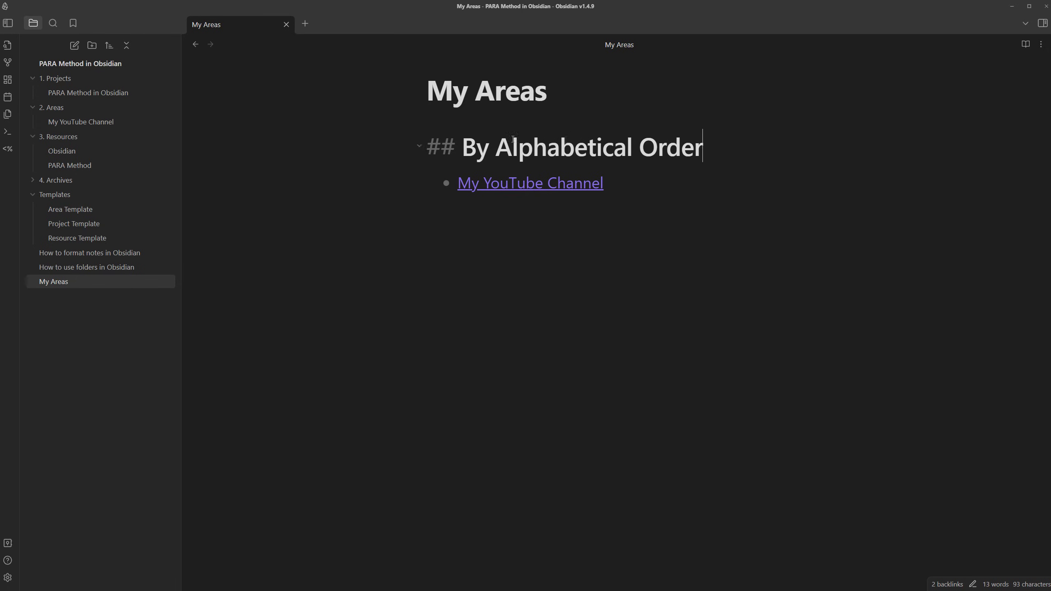
drag(719, 147, 496, 147)
click(719, 147)
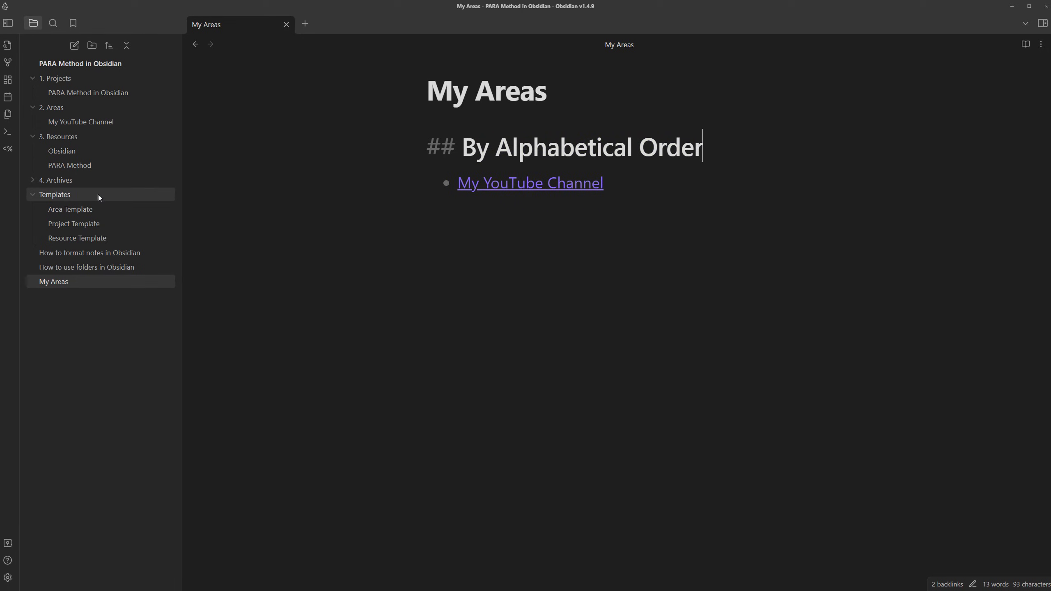
Create a new note named 'My Second Brain' in the 2. Areas folder.
right_click(77, 112)
click(91, 121)
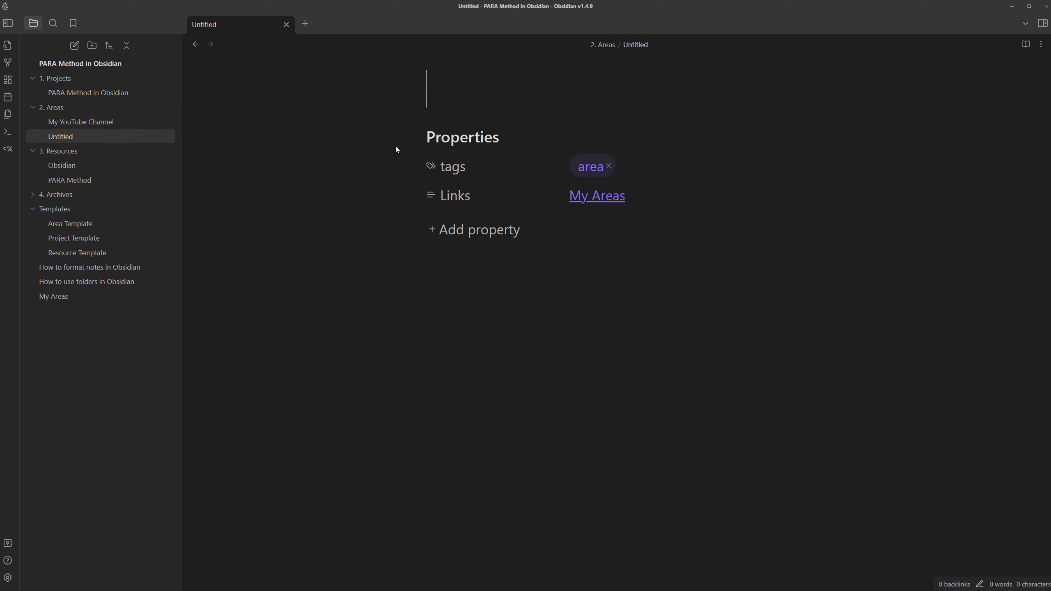
text(My Second Brain)
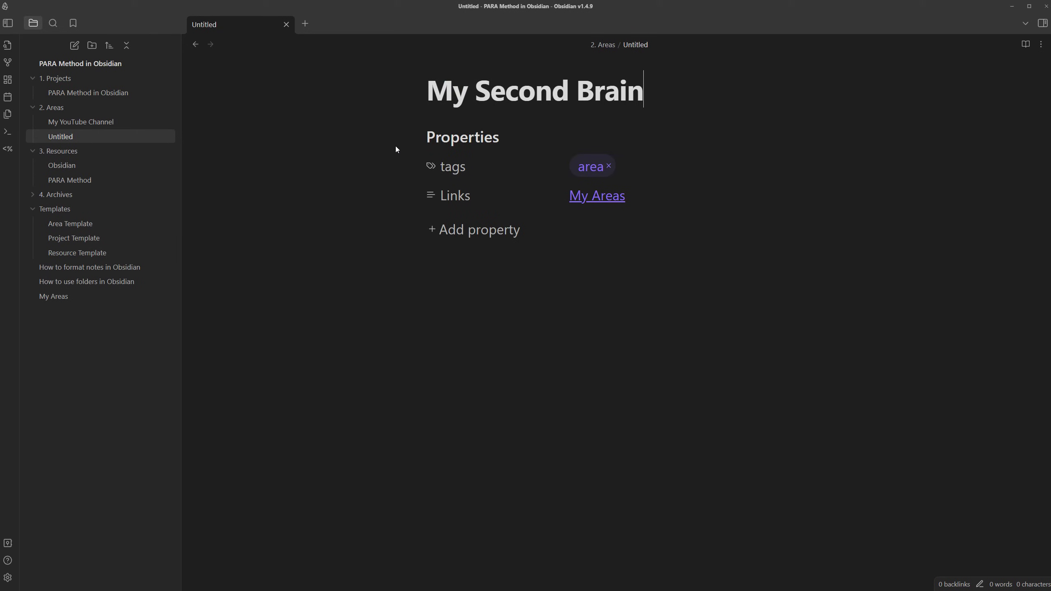
key(Return)
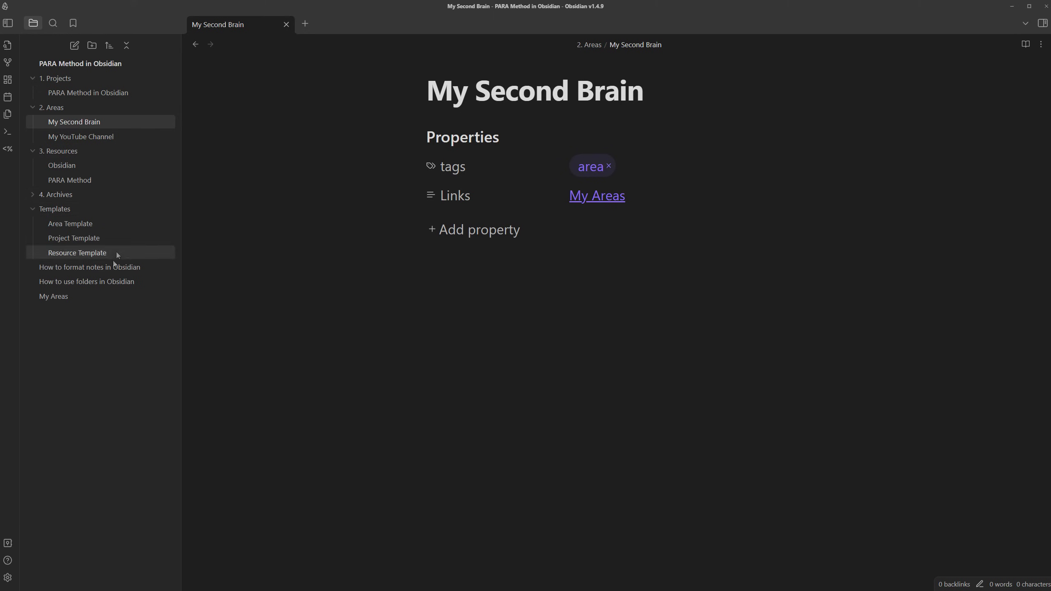
In My Areas, change the list sort from desc to asc, then return to PARA Method in Obsidian.
click(54, 296)
click(613, 147)
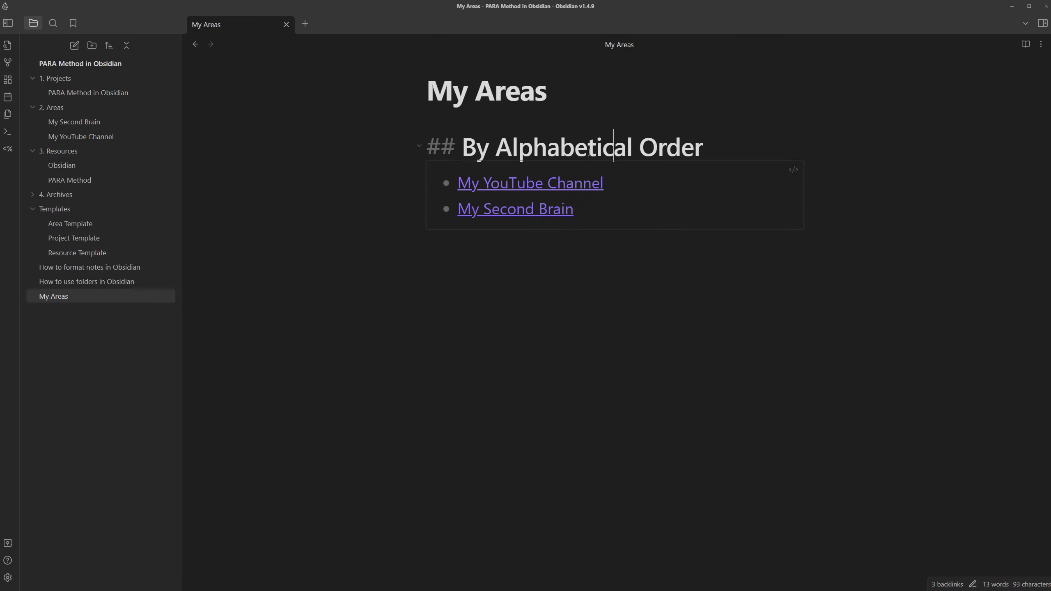
key(ctrl+shift+Left)
key(ctrl+shift+Left)
key(ctrl+shift+Right)
key(ctrl+shift+Right)
key(Down)
double_click(563, 233)
text(asc)
click(694, 151)
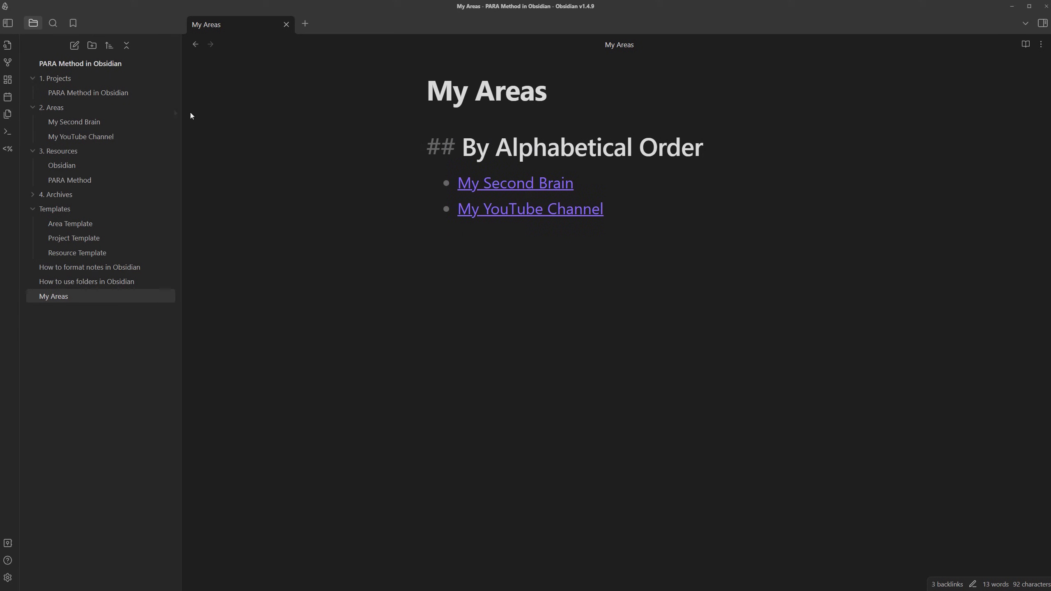
click(118, 92)
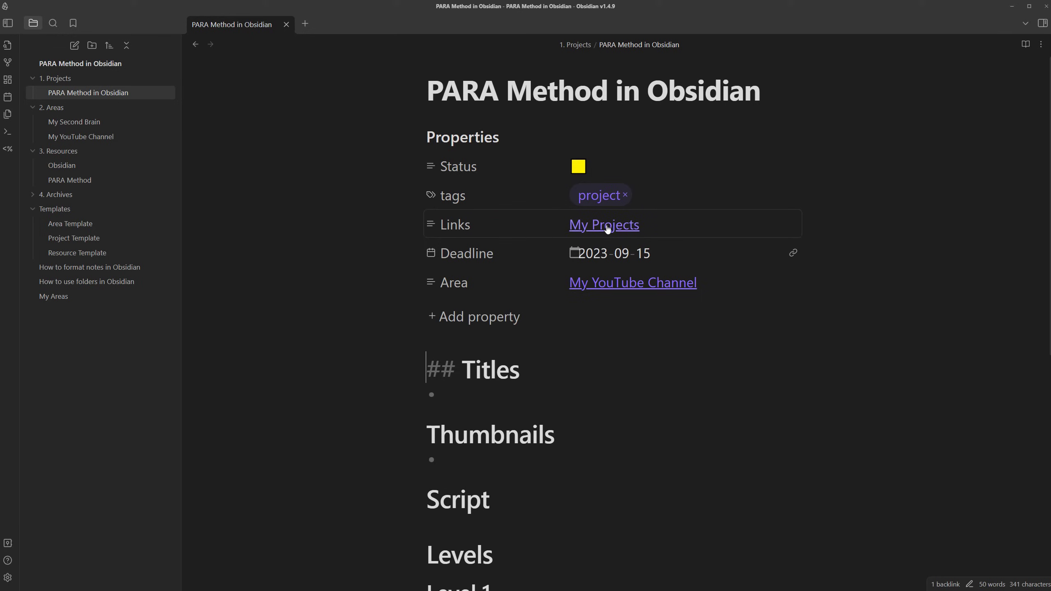
Create My Projects with a '## By Deadline' dataview table of Status, Deadline, Area from #project.
click(603, 225)
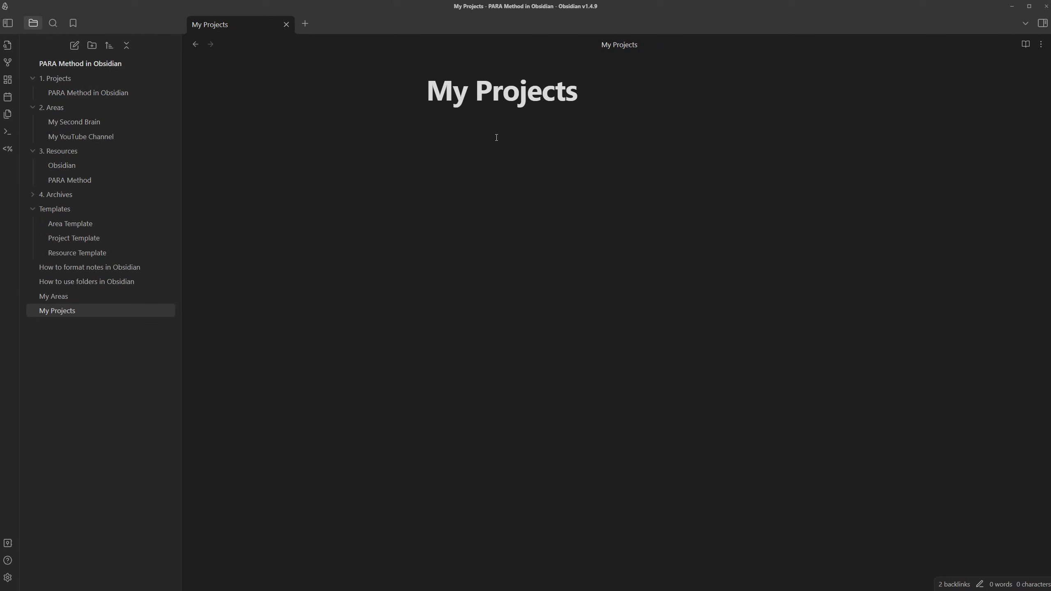
text(## By )
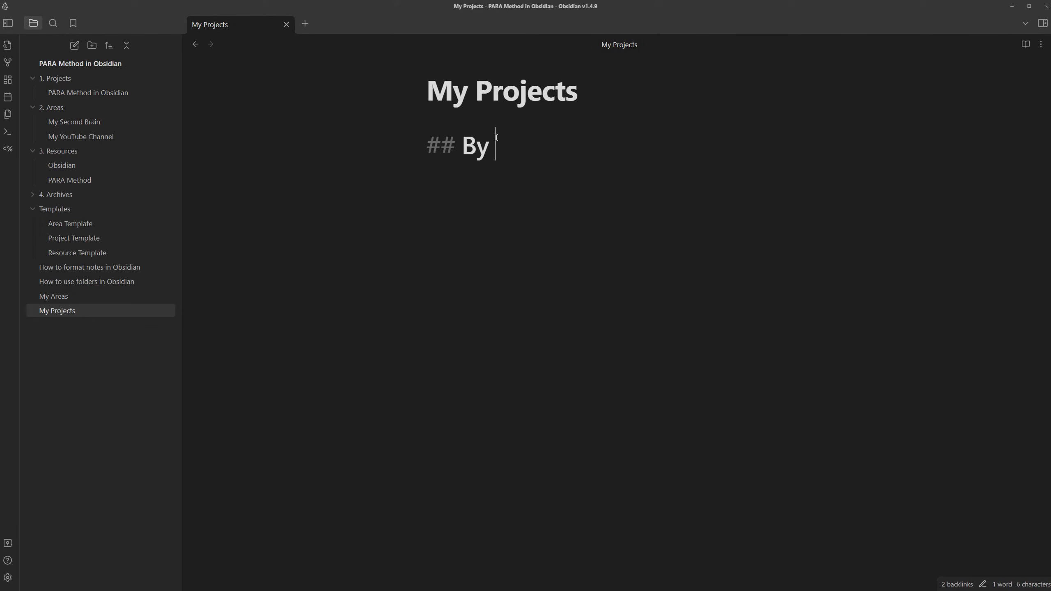
text(Deadline)
key(Return)
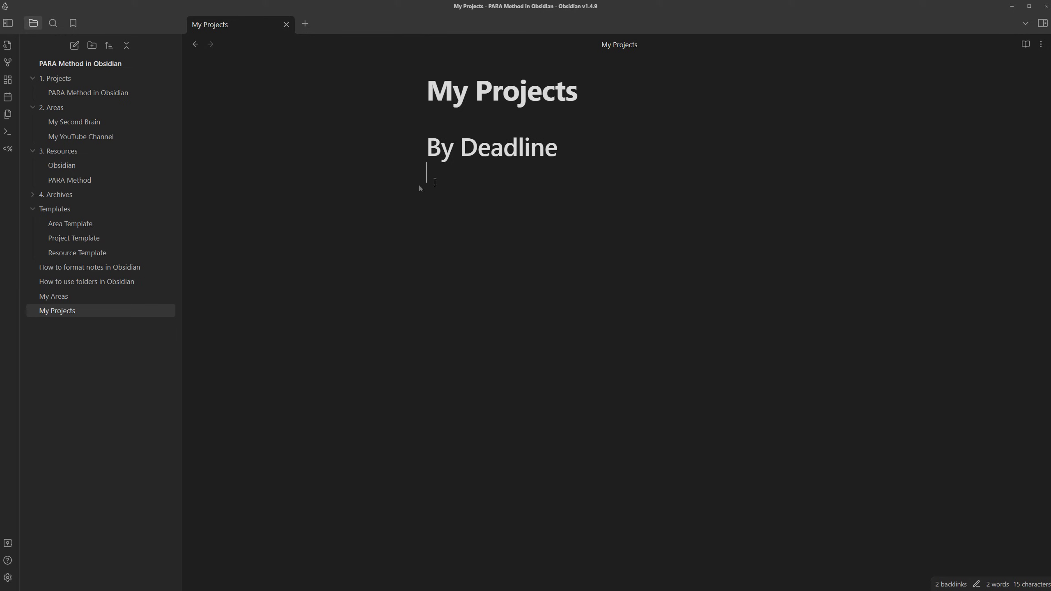
text(```dataview )
text(table)
text(St)
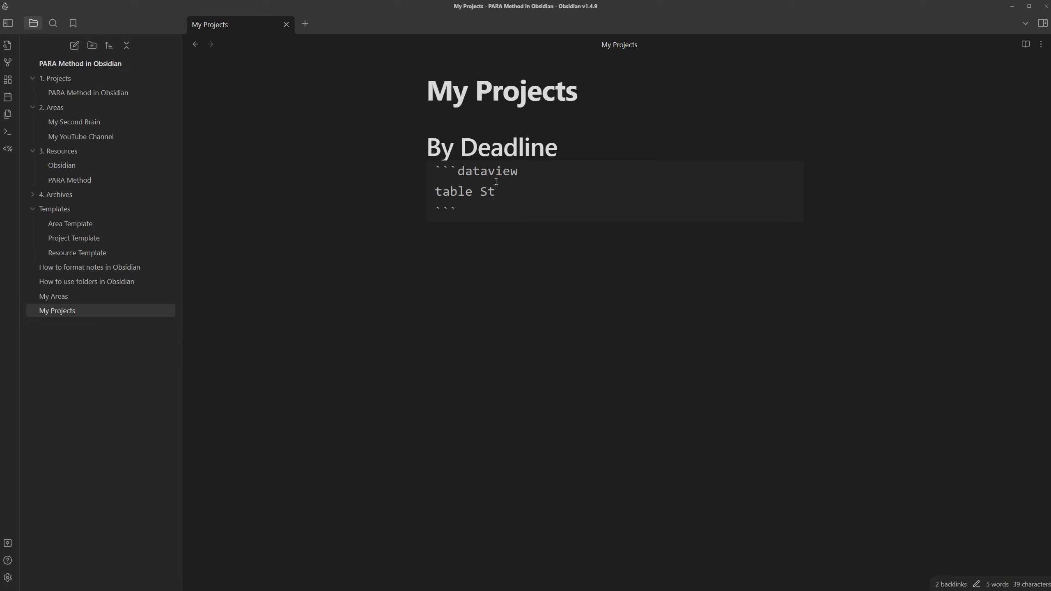
text(atus, Deadline, Area )
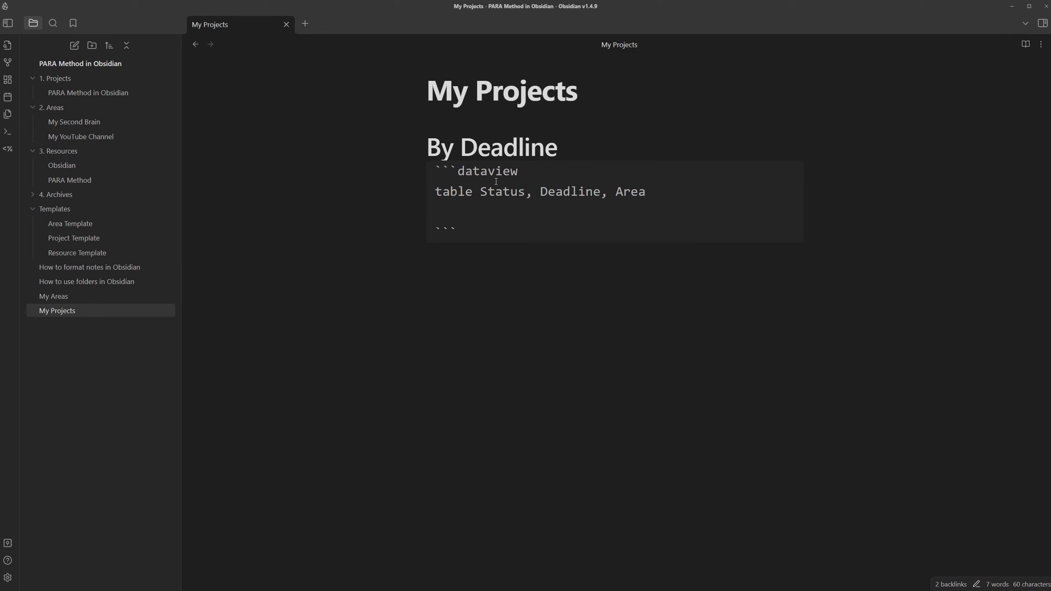
text(from #proj)
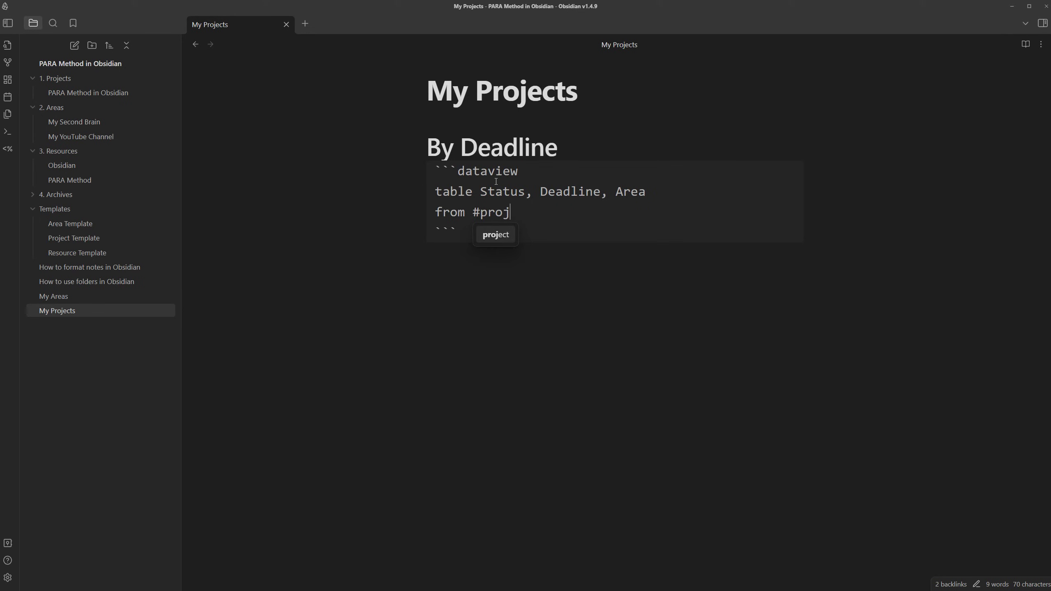
key(Return)
Exclude the Templates folder from the table and sort it by Deadline asc.
text(AND !!)
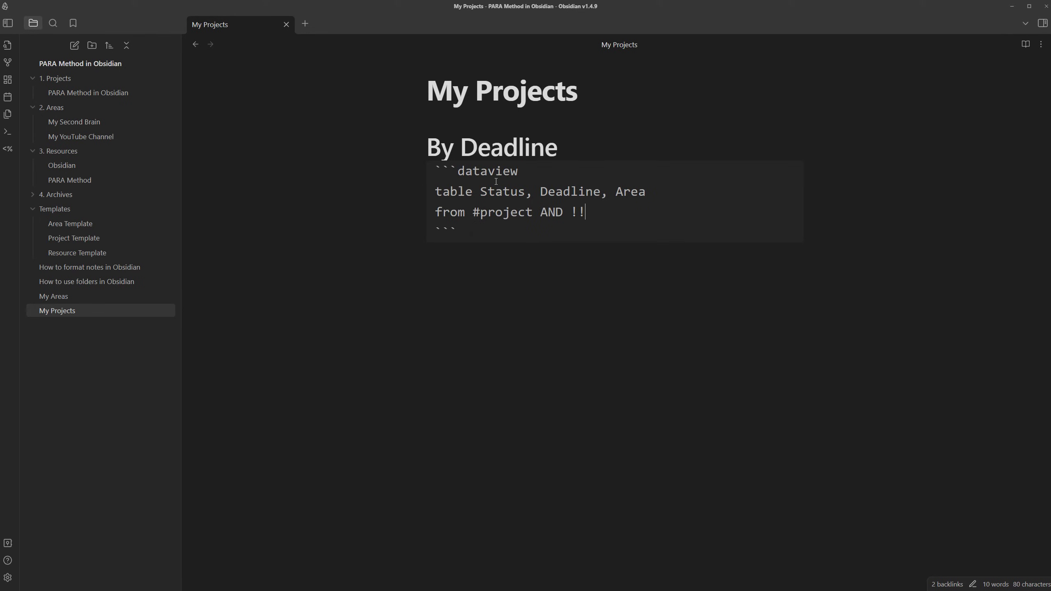
text(Templates)
text(sort )
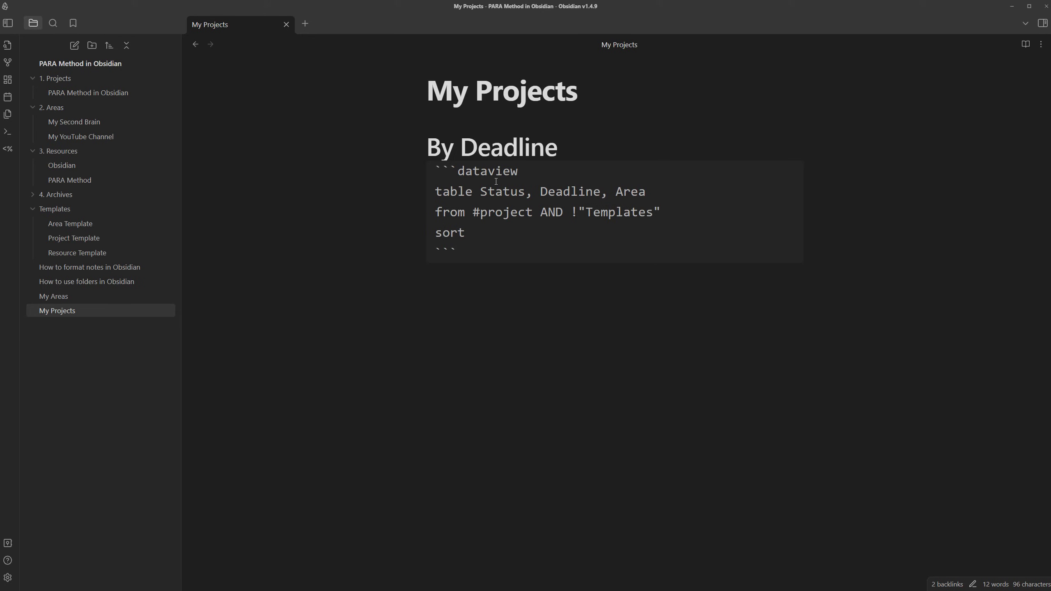
text(D)
key(BackSpace)
text(Deadline)
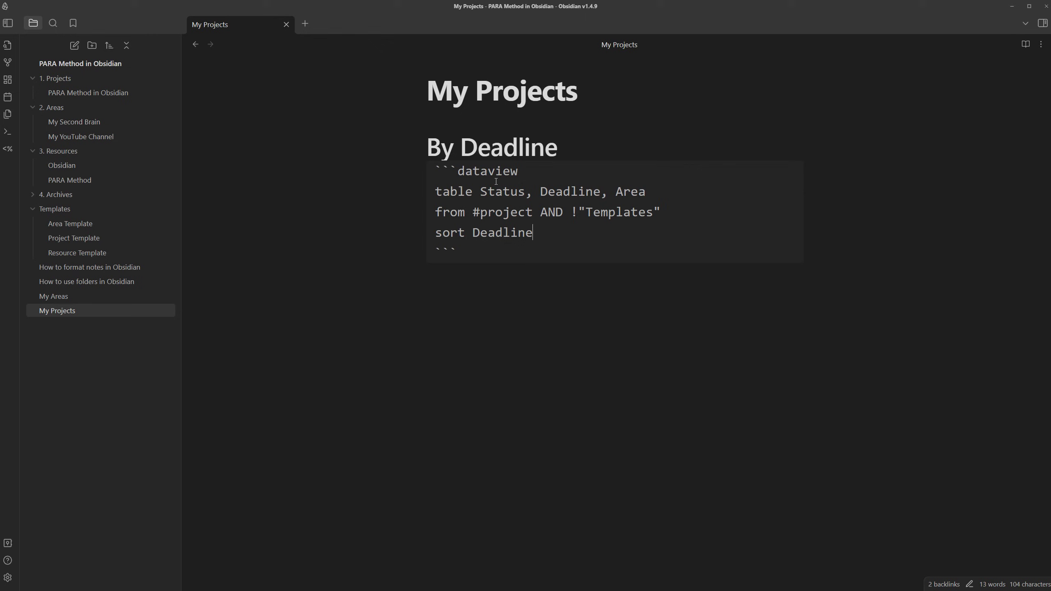
text( desc)
key(BackSpace)
key(BackSpace)
key(BackSpace)
key(BackSpace)
text(asc)
key(Up)
key(Up)
key(Up)
key(Up)
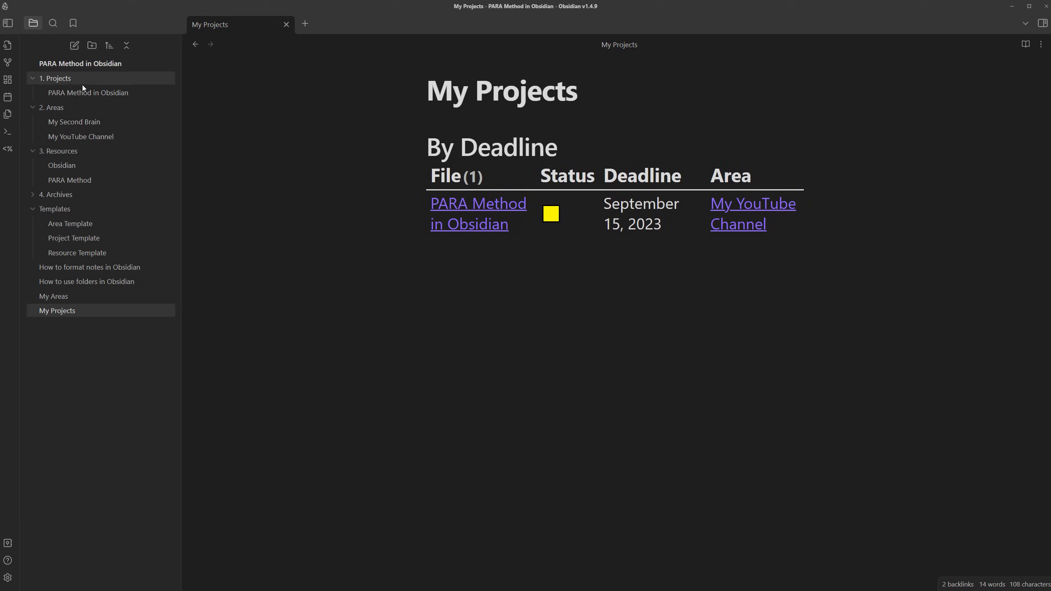
right_click(82, 84)
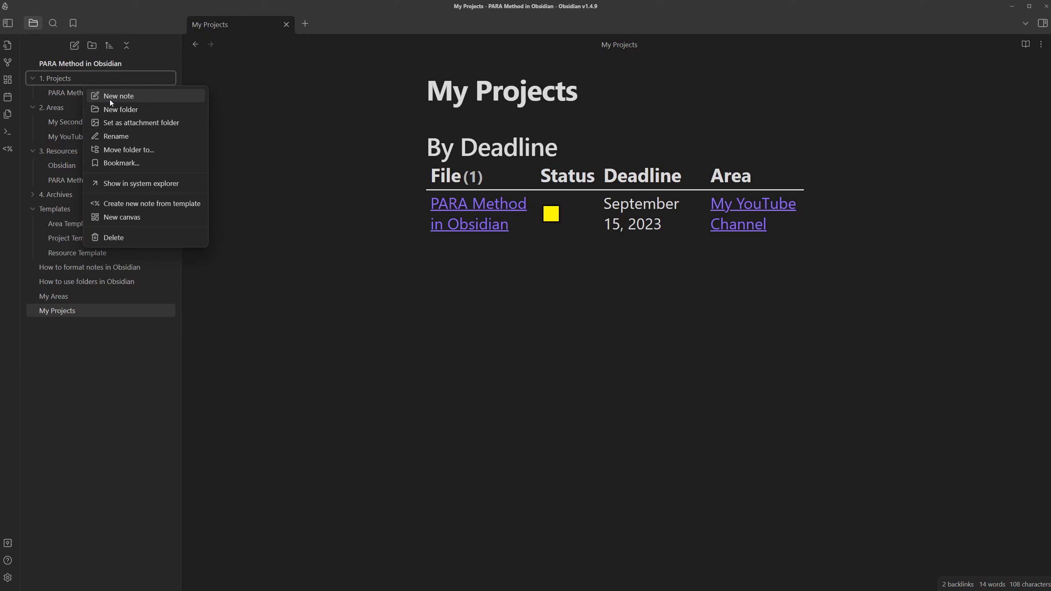
Create a 'Test project' note in 1. Projects with a deadline of 2023-09-28.
click(111, 97)
text(Test project)
click(773, 217)
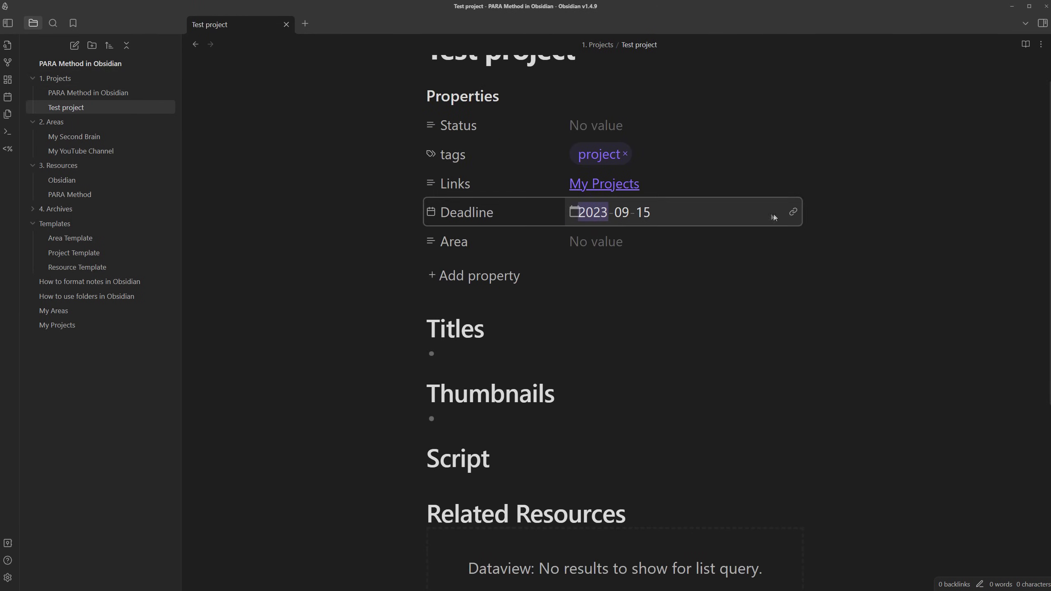
click(793, 211)
key(ctrl+alt+Left)
click(574, 253)
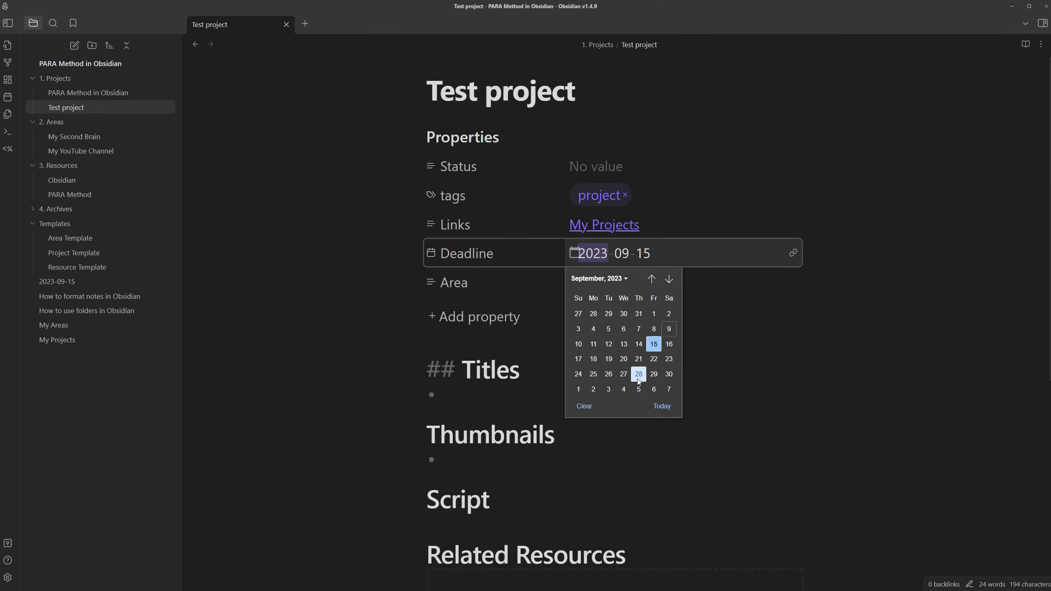
click(637, 379)
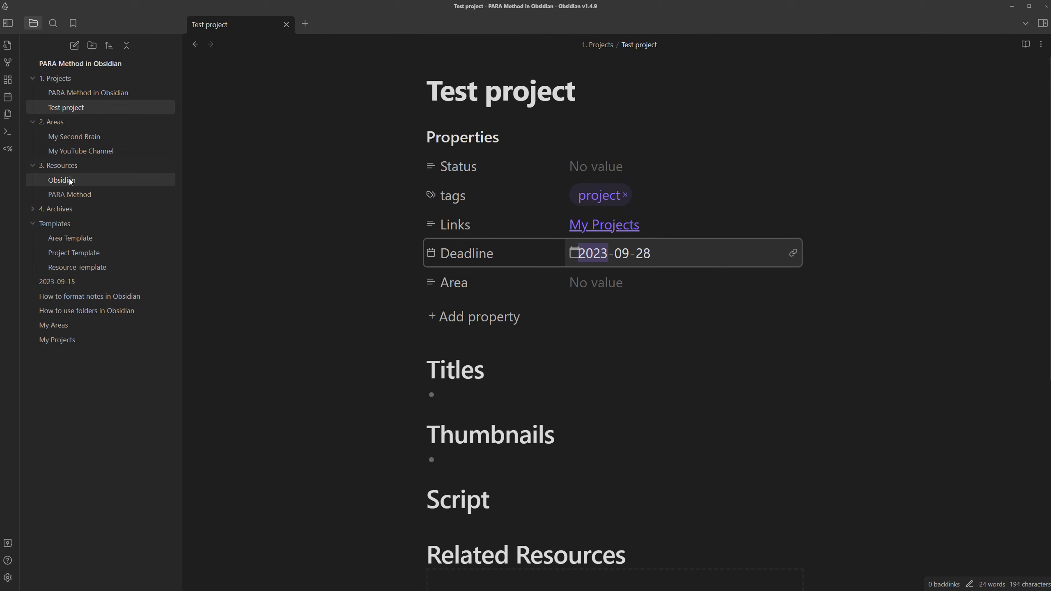
Open My Projects and add a new line below the By Deadline heading.
click(76, 339)
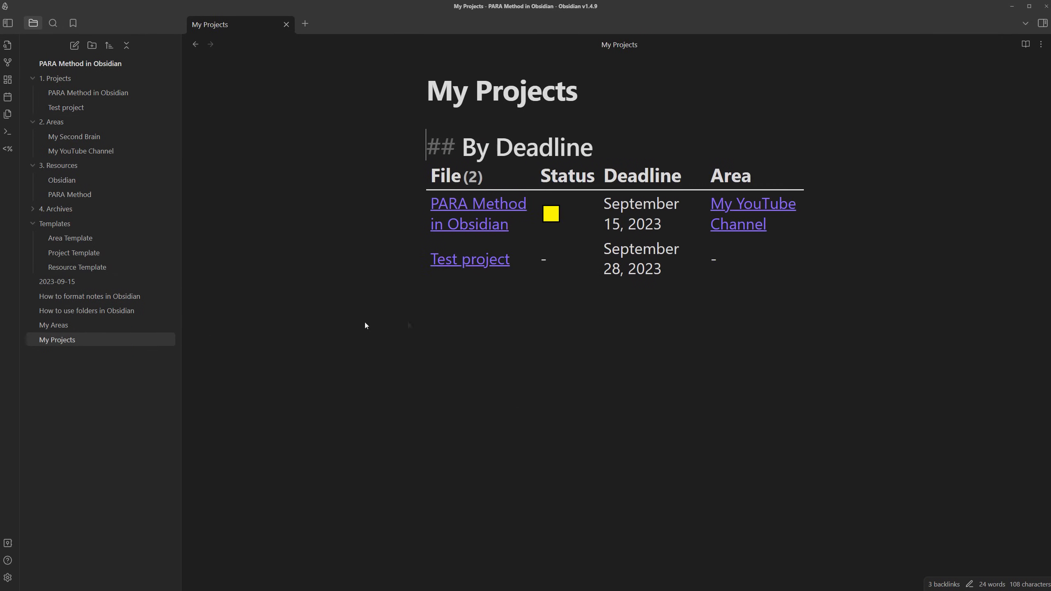
key(ctrl+a)
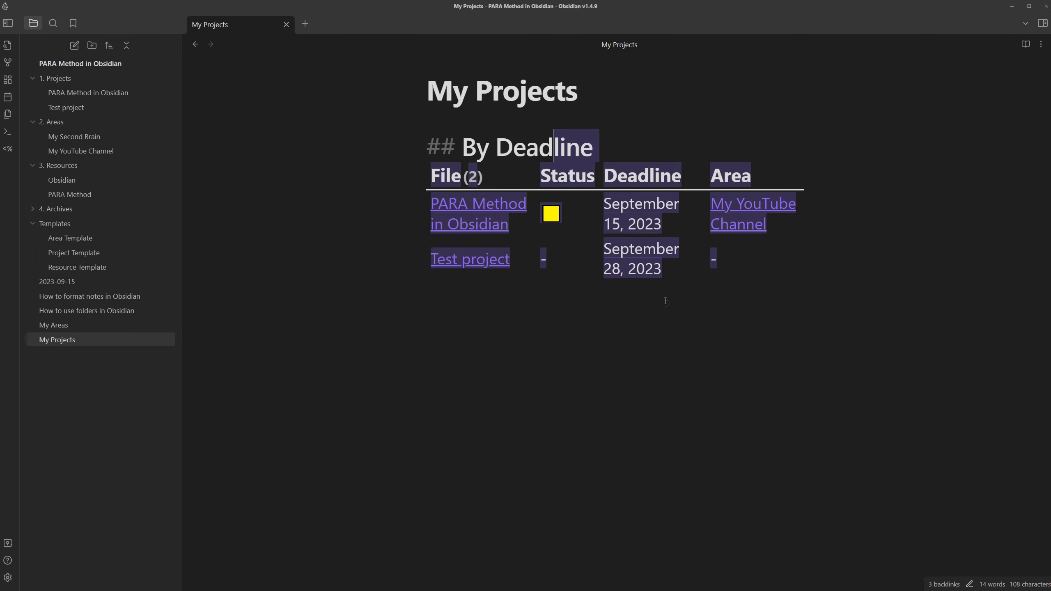
click(626, 145)
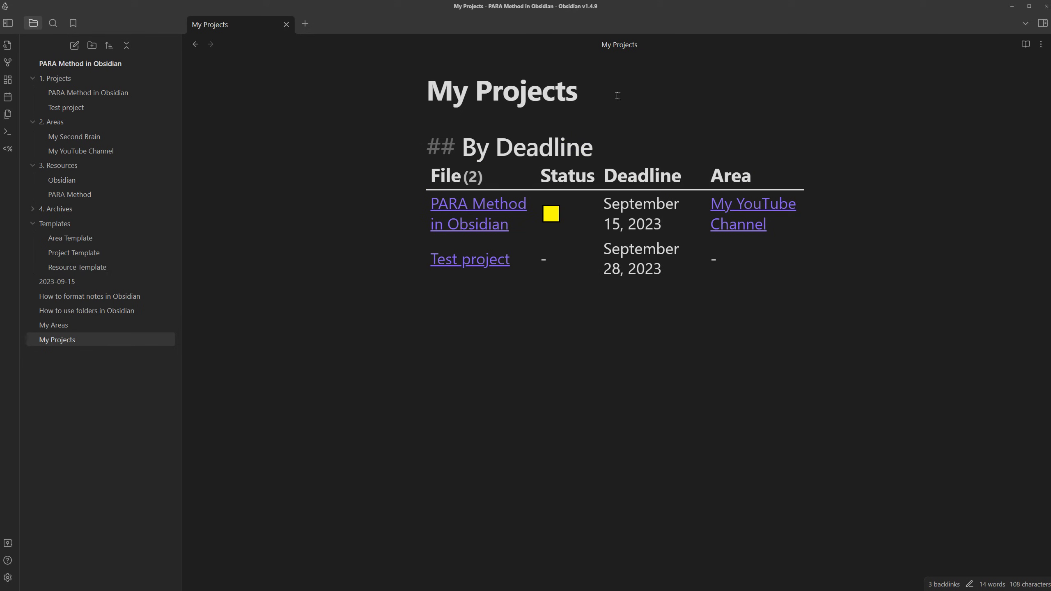
key(Return)
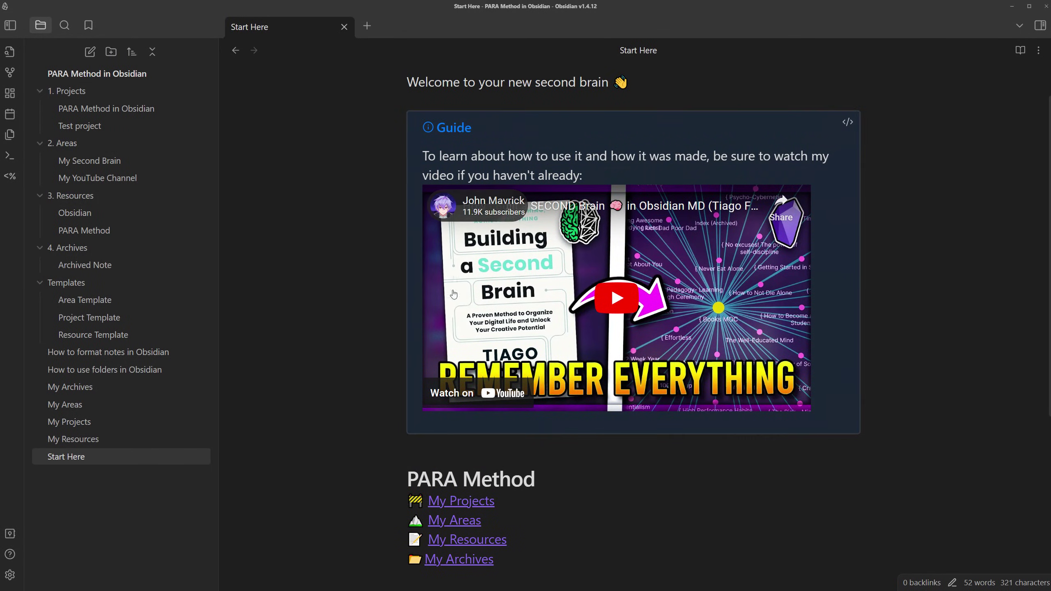
click(447, 506)
key(ctrl+alt+Left)
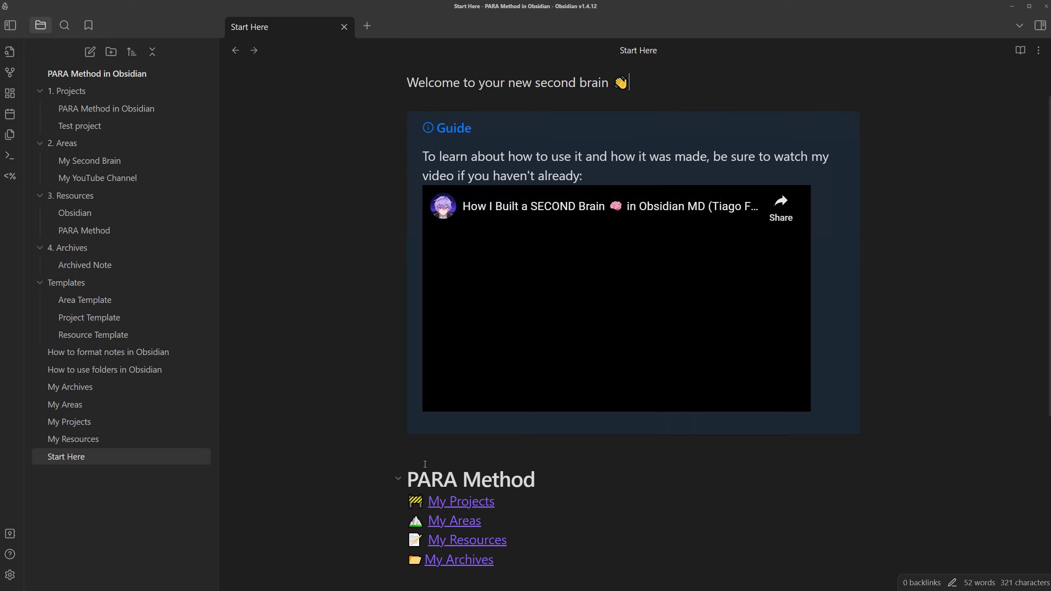
click(441, 529)
key(ctrl+alt+Left)
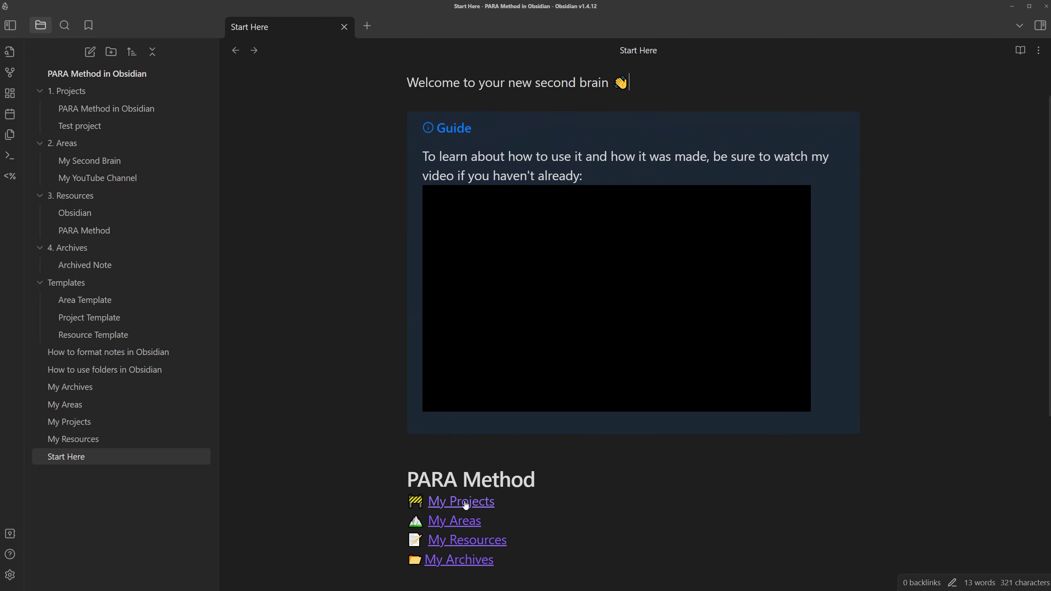